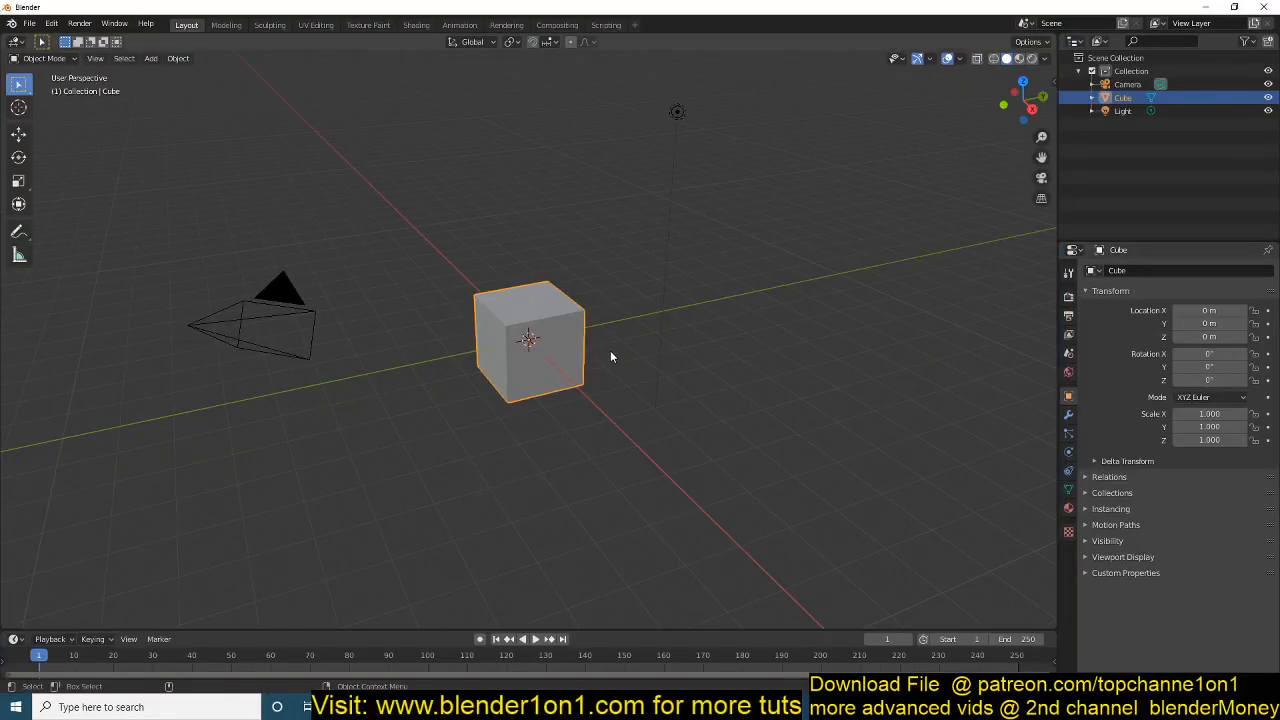
Step: Delete the default cube with X, leaving only the camera and light in the scene
{"action": "mouse_move", "coordinate": [606, 343]}
{"action": "middle_mouse_down"}
{"action": "mouse_move", "coordinate": [670, 432]}
{"action": "mouse_move", "coordinate": [696, 343]}
{"action": "middle_mouse_up"}
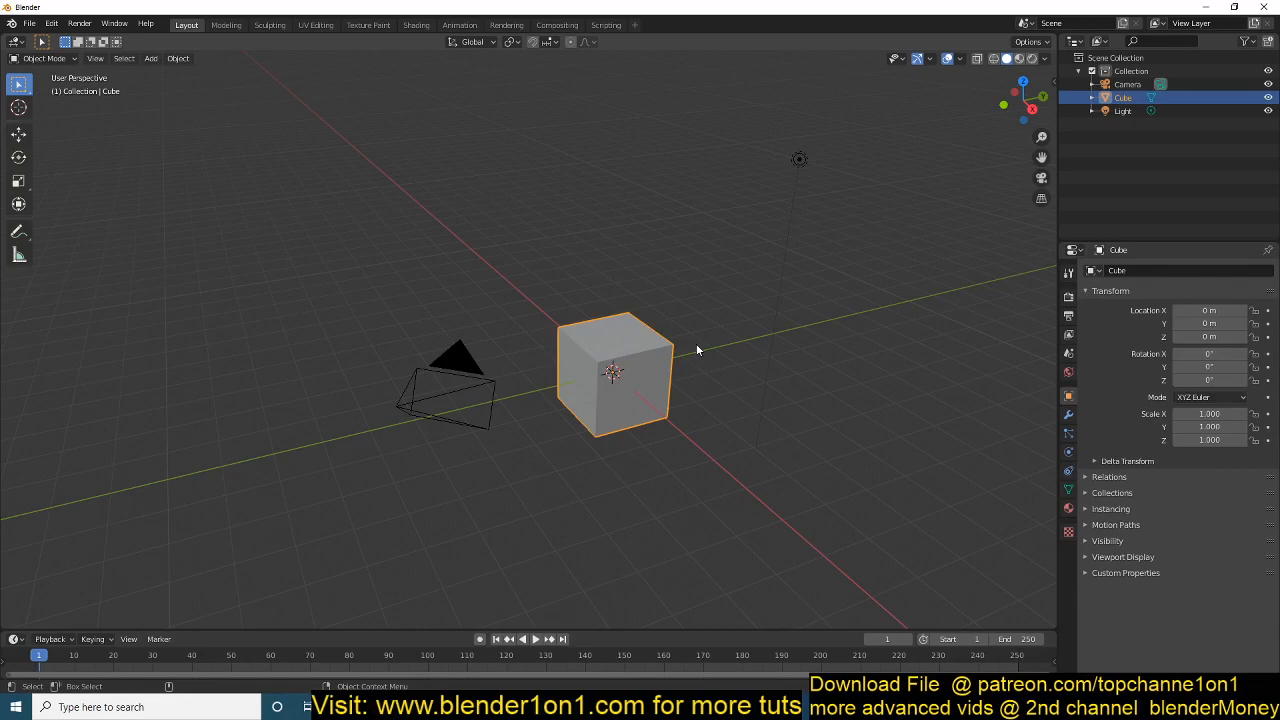
{"action": "middle_click_drag", "start_coordinate": [696, 343], "coordinate": [639, 393]}
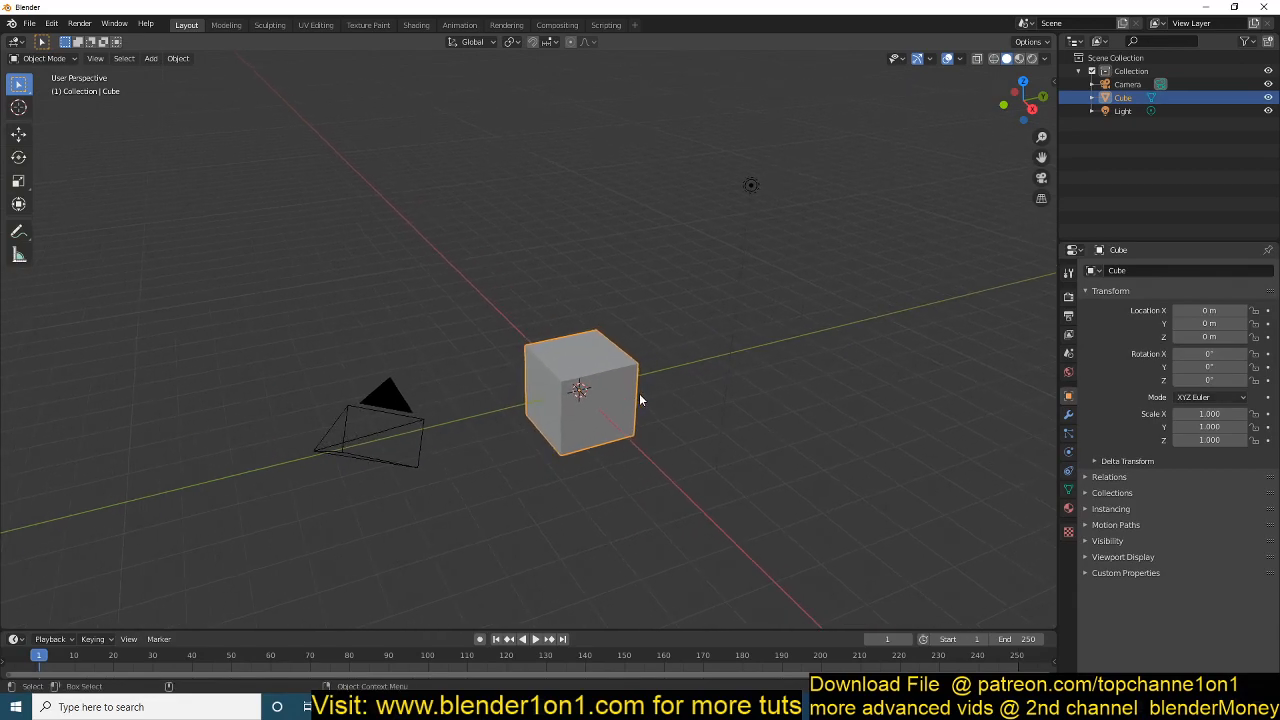
{"action": "key", "text": "x"}
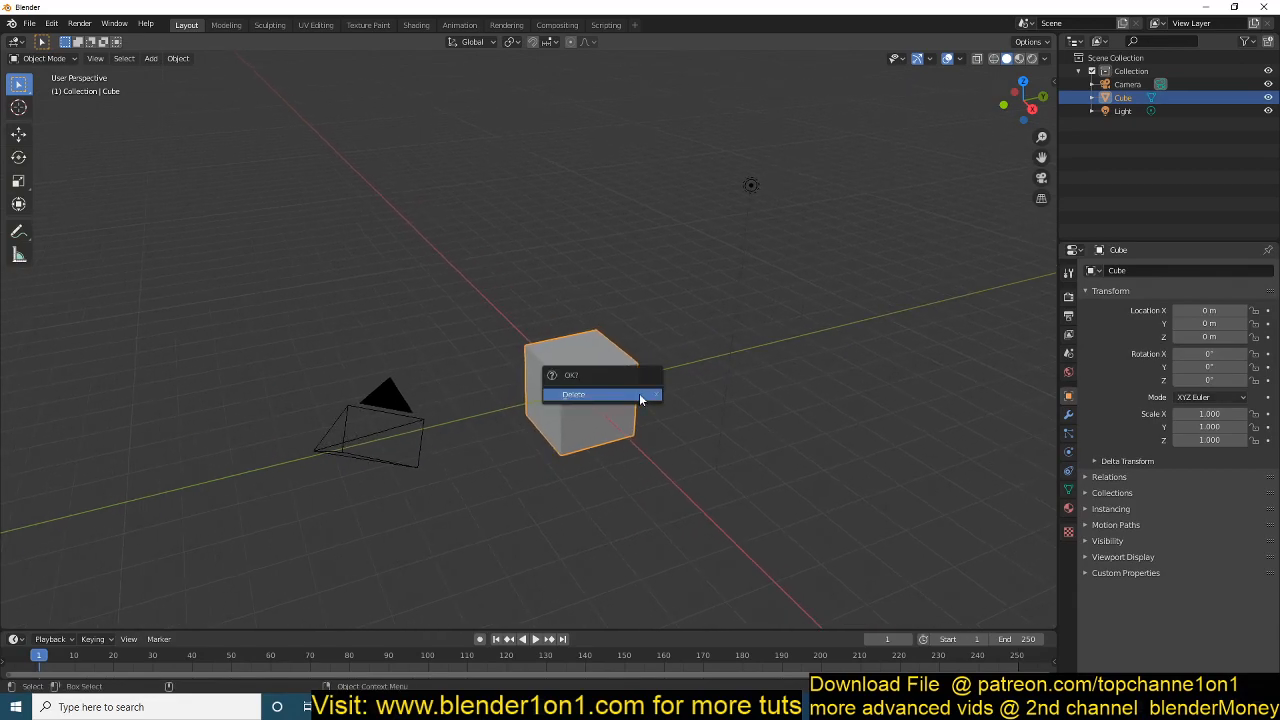
{"action": "left_click", "coordinate": [639, 393]}
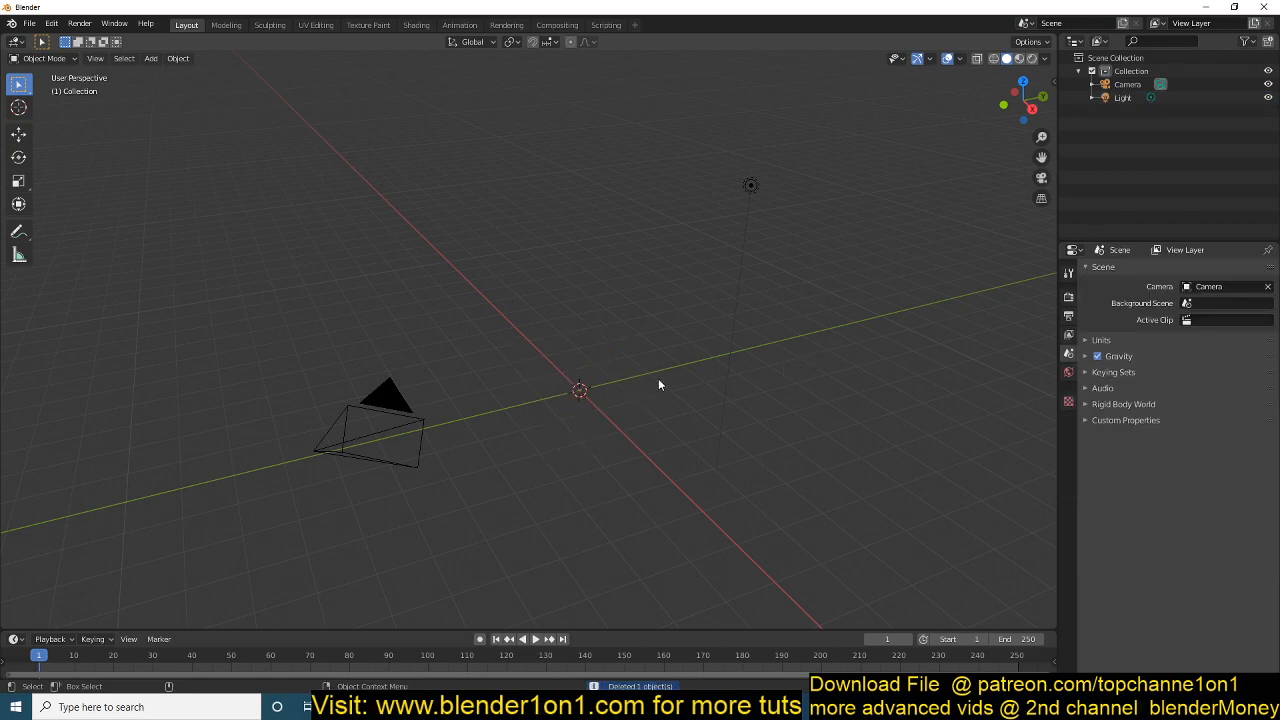
{"action": "key", "text": "shift+a"}
{"action": "key", "text": "Escape"}
Step: Add a mesh plane and scale it up twice into a large ground plane
{"action": "middle_click_drag", "start_coordinate": [732, 181], "coordinate": [613, 313]}
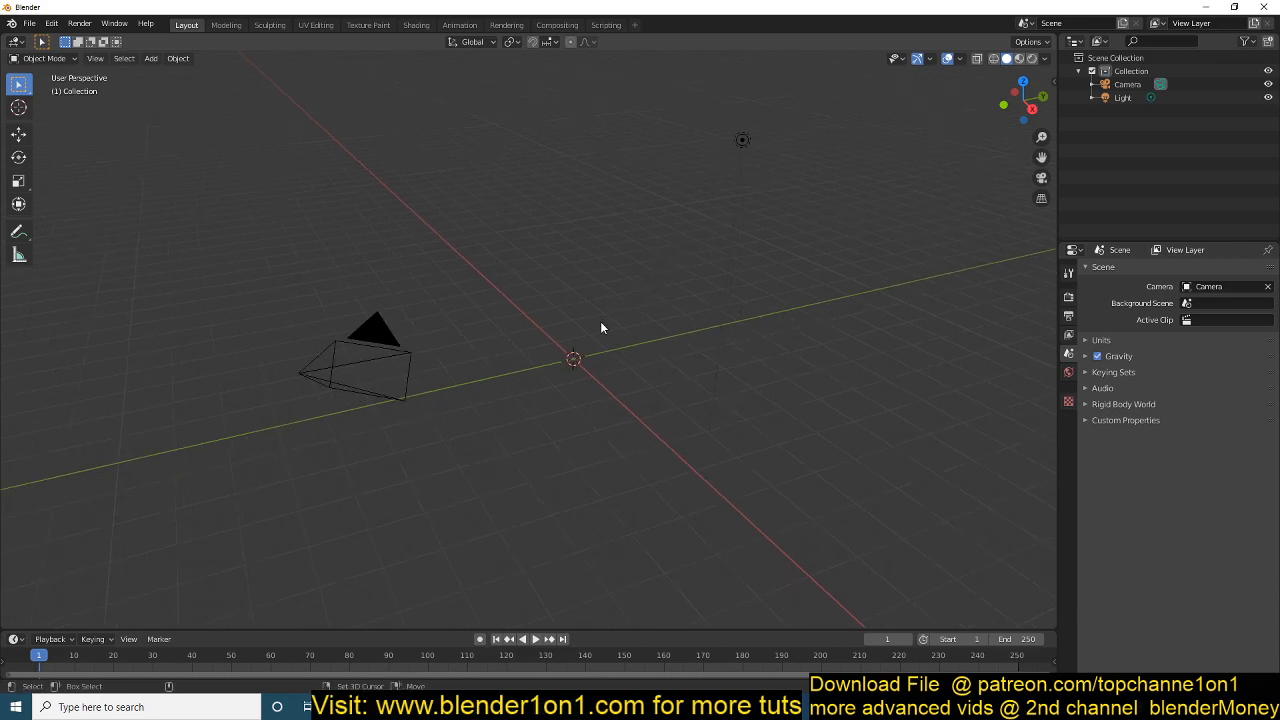
{"action": "key", "text": "shift+a"}
{"action": "left_click", "coordinate": [702, 321]}
{"action": "key", "text": "s"}
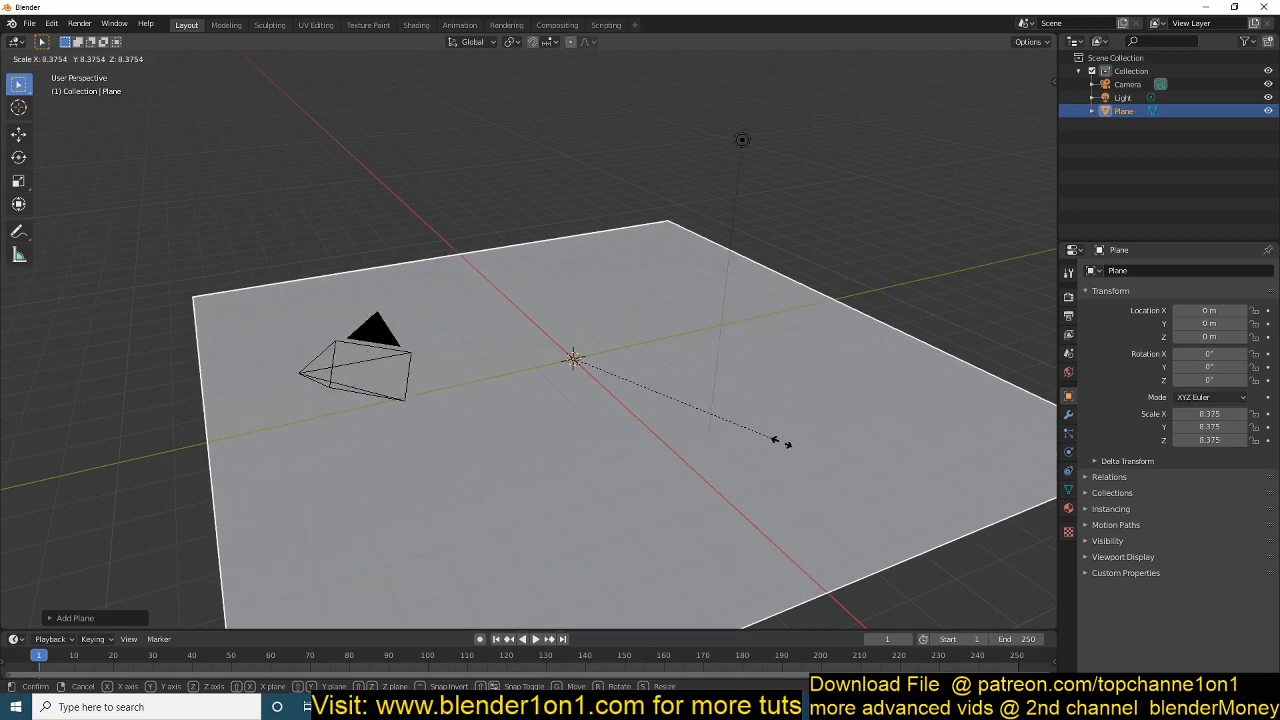
{"action": "left_click", "coordinate": [780, 442]}
{"action": "key", "text": "s"}
{"action": "left_click", "coordinate": [770, 472]}
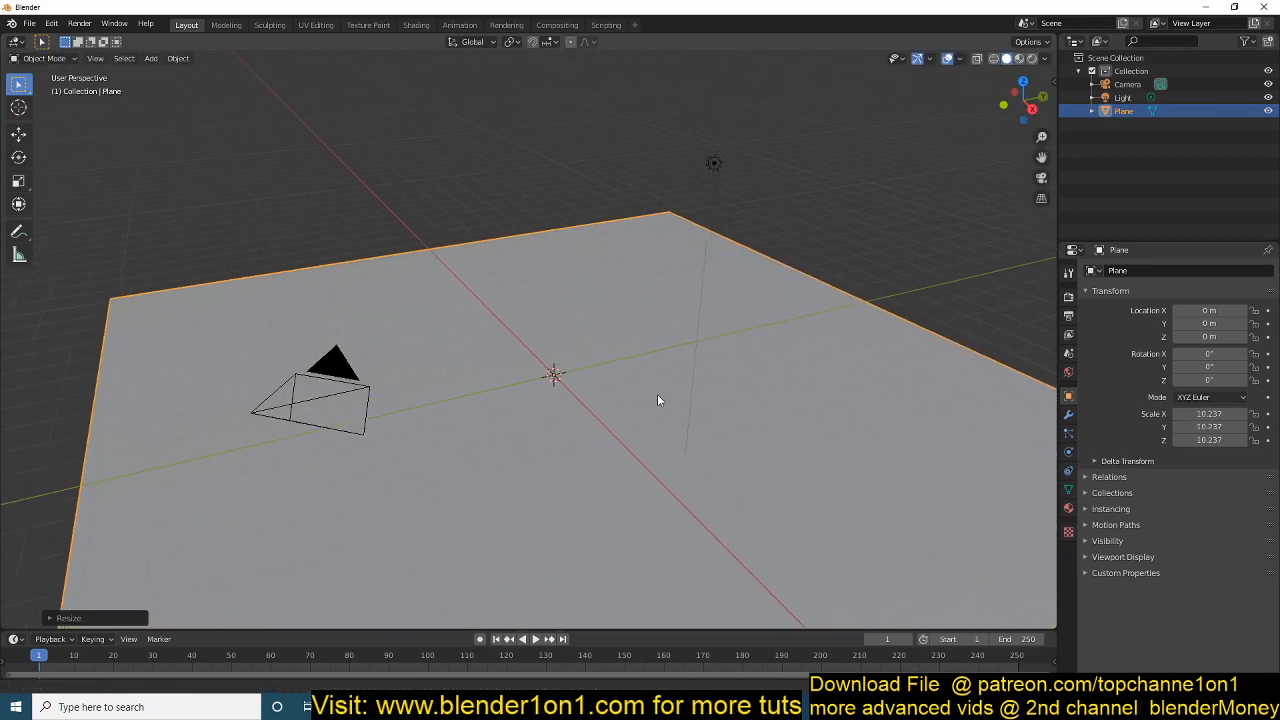
Step: Add a Suzanne monkey head, raise her along Z above the plane and tilt her with a free rotation
{"action": "middle_click_drag", "start_coordinate": [657, 394], "coordinate": [632, 270]}
{"action": "key", "text": "shift+a"}
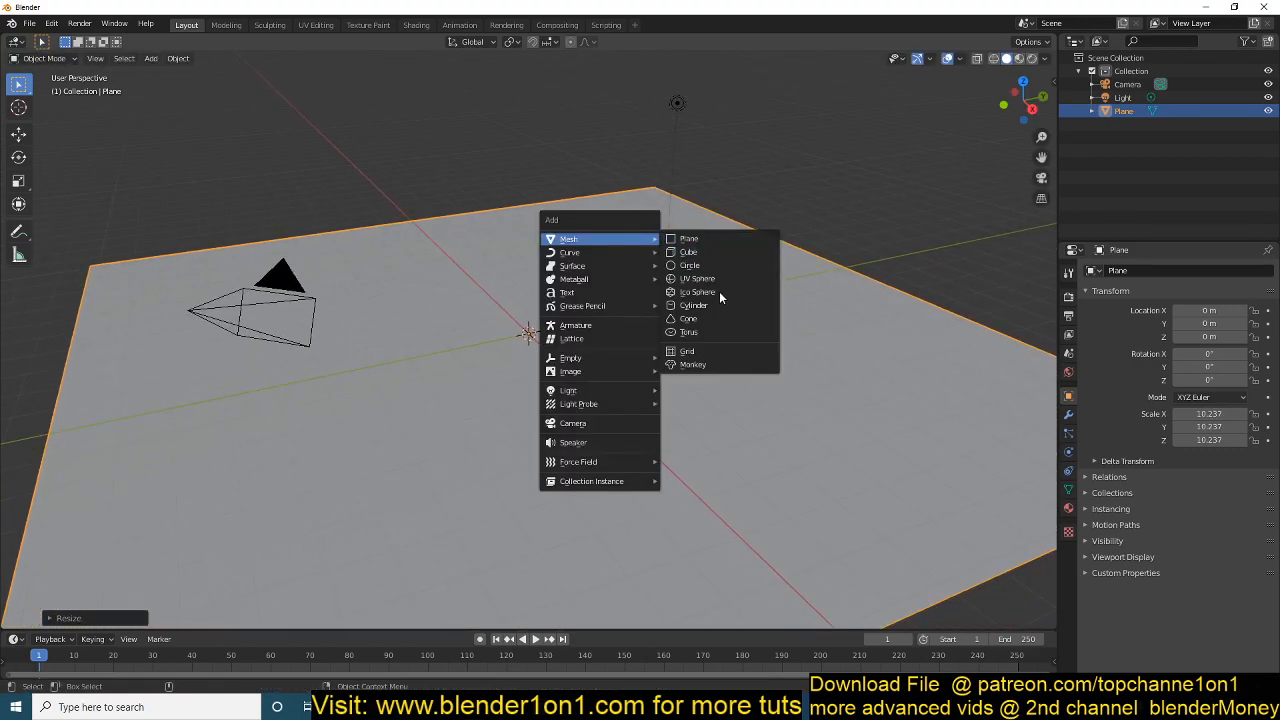
{"action": "left_click", "coordinate": [693, 364]}
{"action": "scroll", "coordinate": [670, 390], "scroll_direction": "up", "scroll_amount": 3}
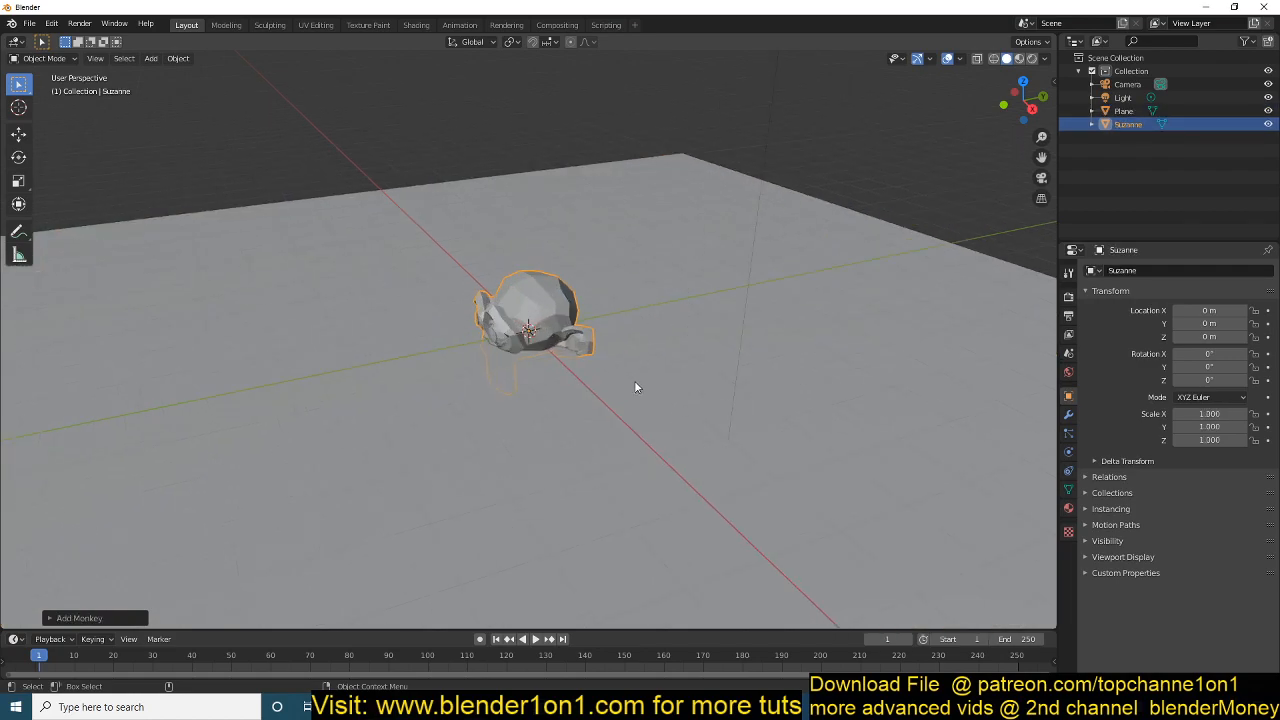
{"action": "key", "text": "g"}
{"action": "key", "text": "z"}
{"action": "left_click", "coordinate": [664, 281]}
{"action": "key", "text": "r"}
{"action": "key", "text": "r"}
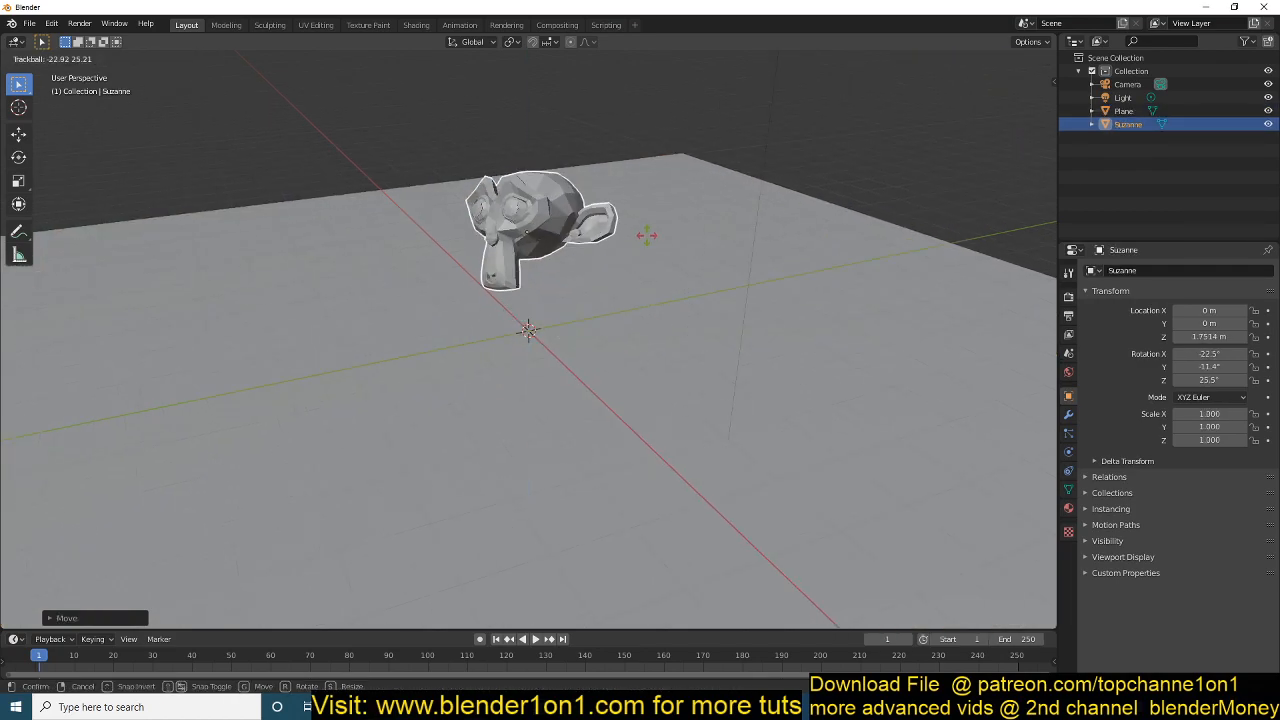
{"action": "left_click", "coordinate": [662, 218]}
{"action": "scroll", "coordinate": [637, 384], "scroll_direction": "down", "scroll_amount": 3}
Step: Switch the viewport to rendered shading so Suzanne's shadow shows on the plane
{"action": "middle_click_drag", "start_coordinate": [637, 384], "coordinate": [645, 380], "text": "shift"}
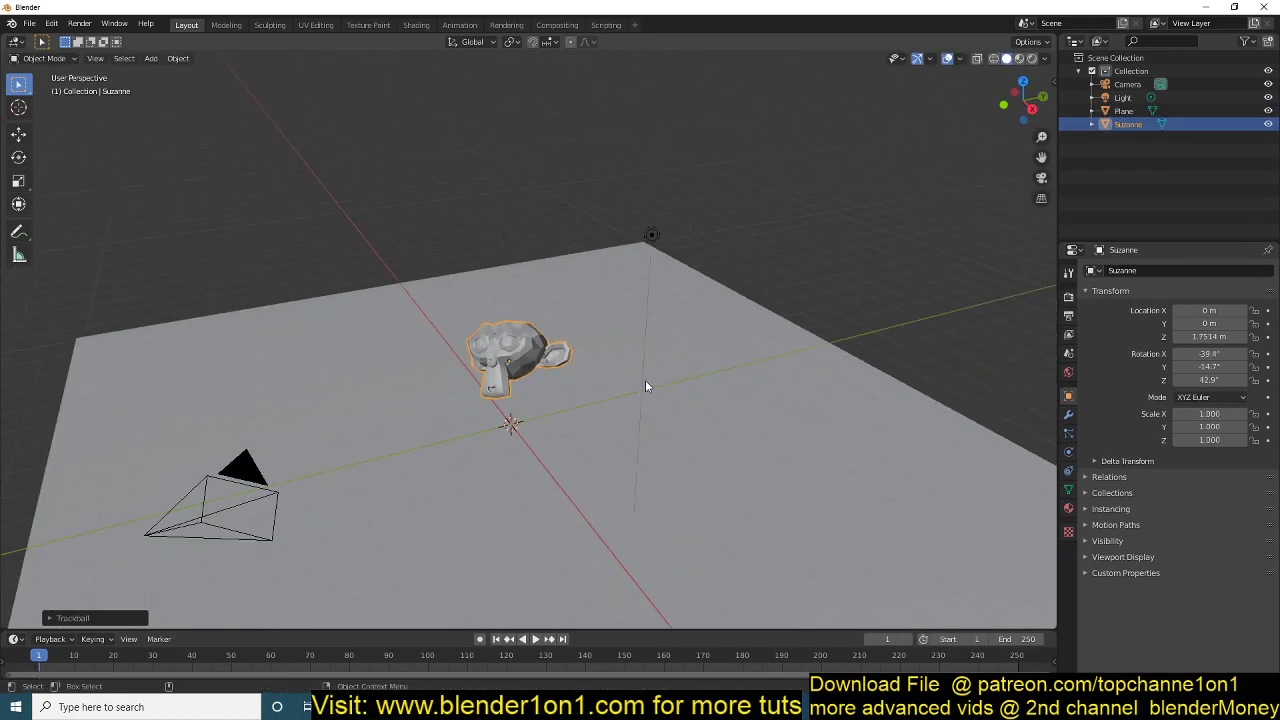
{"action": "left_click", "coordinate": [1019, 58]}
{"action": "scroll", "coordinate": [700, 356], "scroll_direction": "up", "scroll_amount": 4}
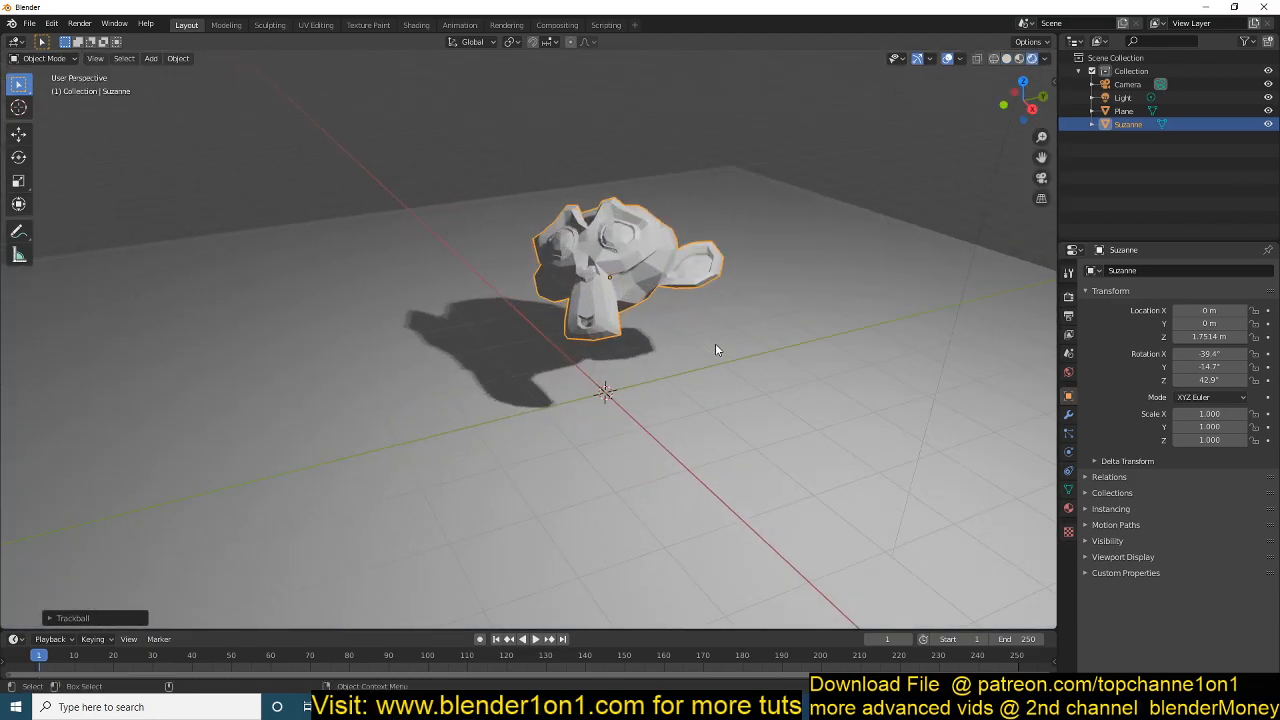
{"action": "mouse_move", "coordinate": [715, 343]}
{"action": "middle_mouse_down"}
{"action": "mouse_move", "coordinate": [780, 344]}
{"action": "mouse_move", "coordinate": [720, 400]}
{"action": "middle_mouse_up"}
{"action": "scroll", "coordinate": [720, 400], "scroll_direction": "up", "scroll_amount": 3}
{"action": "scroll", "coordinate": [701, 533], "scroll_direction": "down", "scroll_amount": 5}
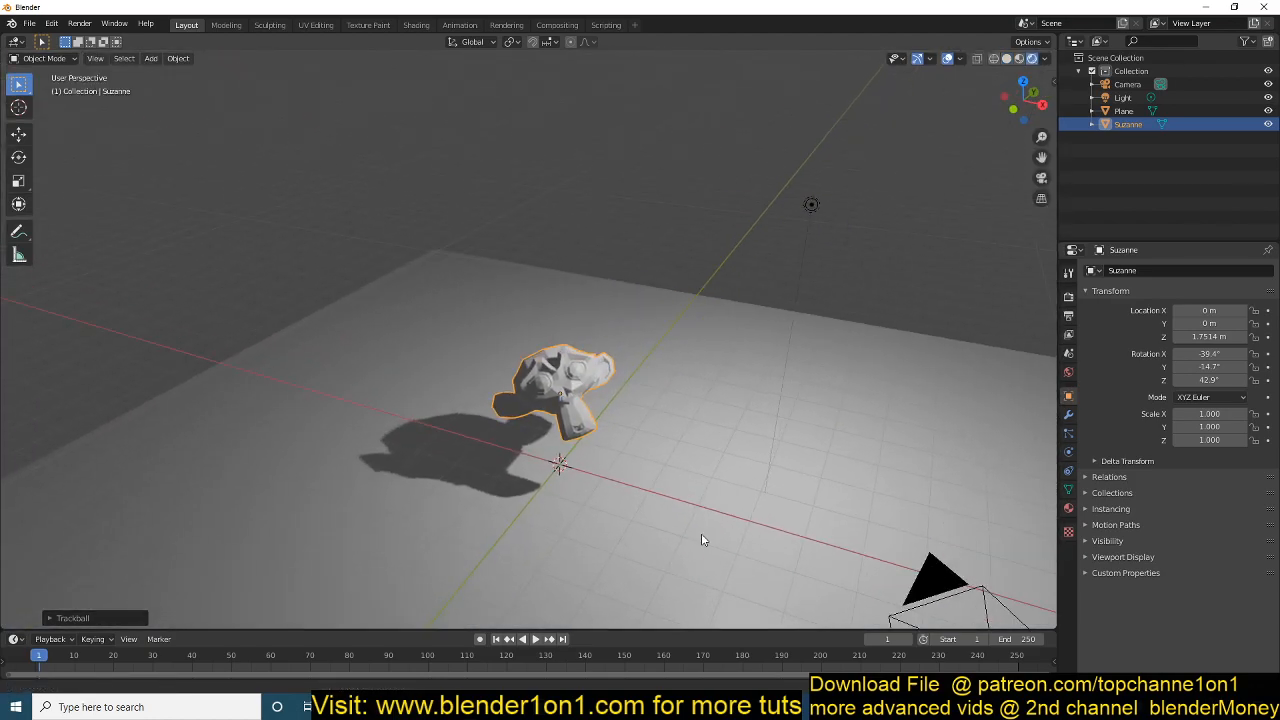
{"action": "middle_click_drag", "start_coordinate": [701, 539], "coordinate": [704, 455], "text": "shift"}
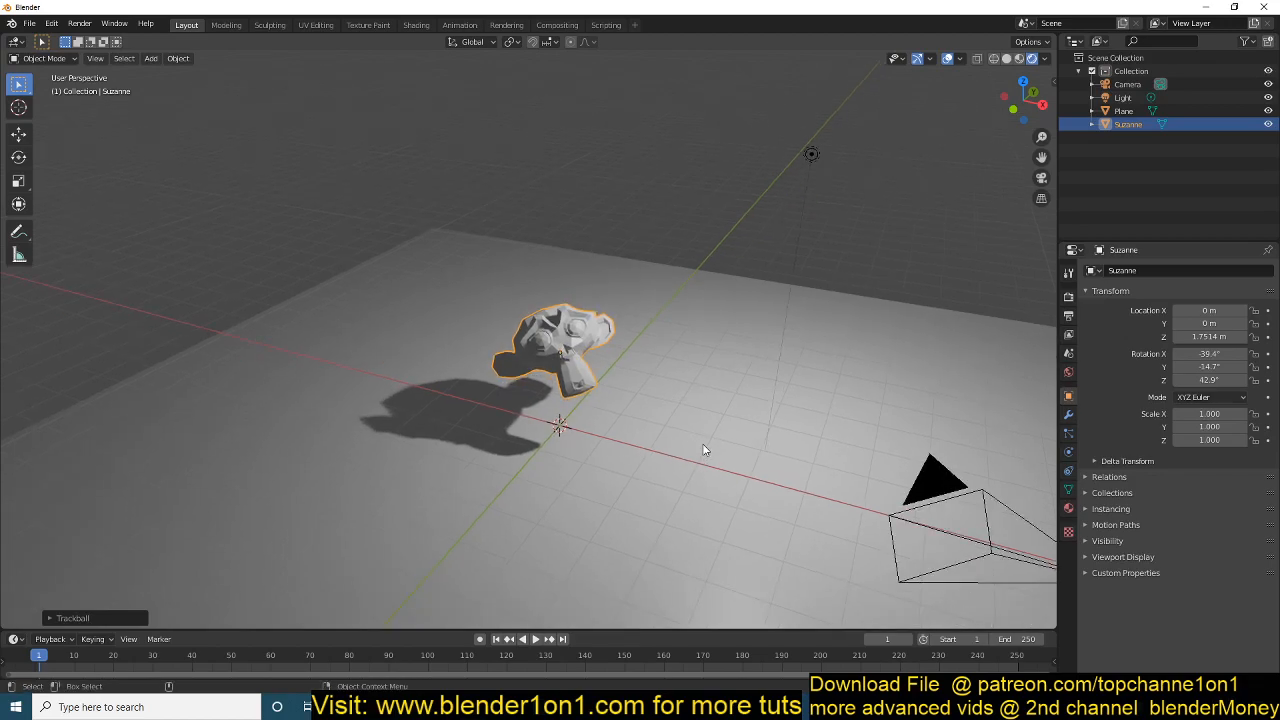
Step: Select the light and change its type to Area in the light data properties
{"action": "left_click", "coordinate": [811, 150]}
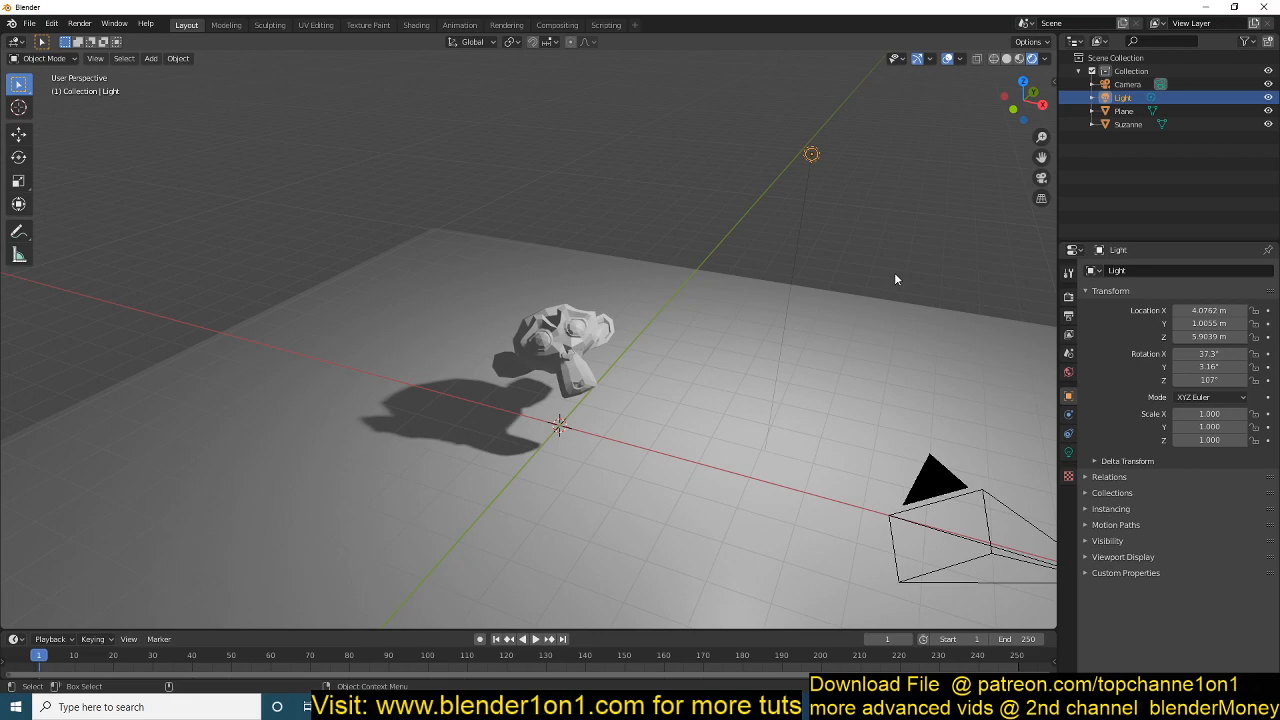
{"action": "left_click", "coordinate": [1068, 452]}
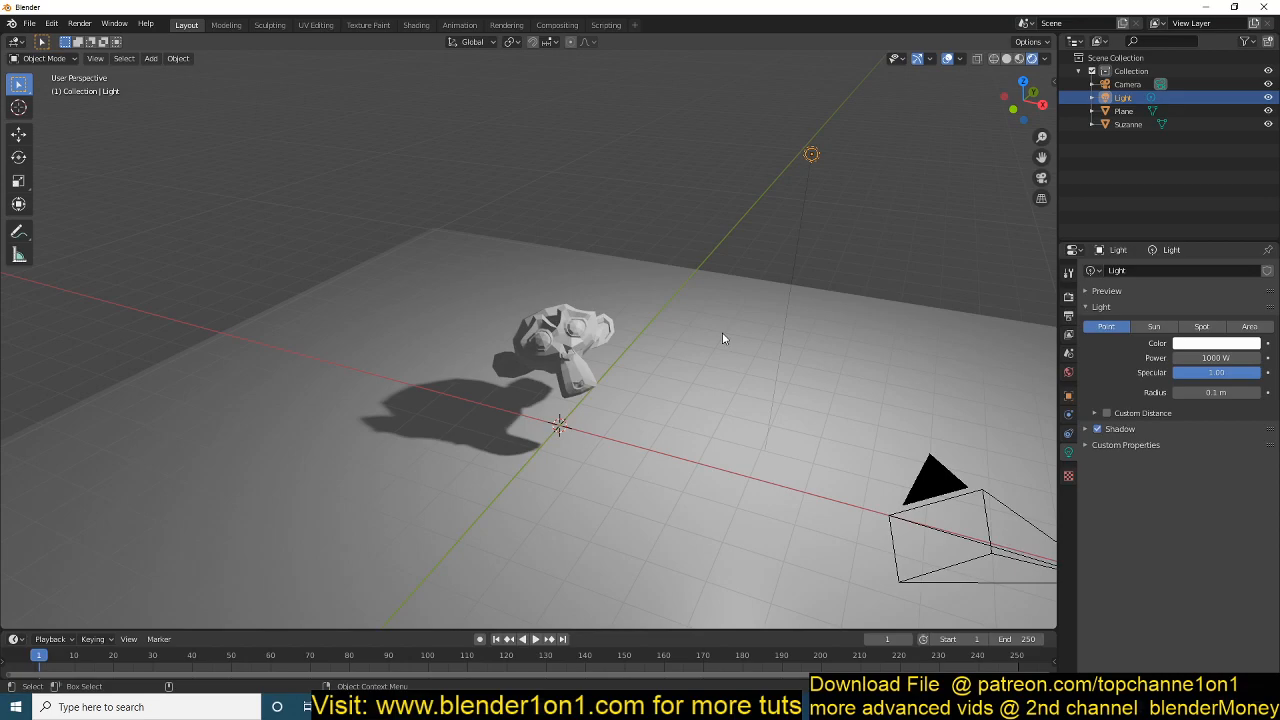
{"action": "left_click", "coordinate": [1249, 326]}
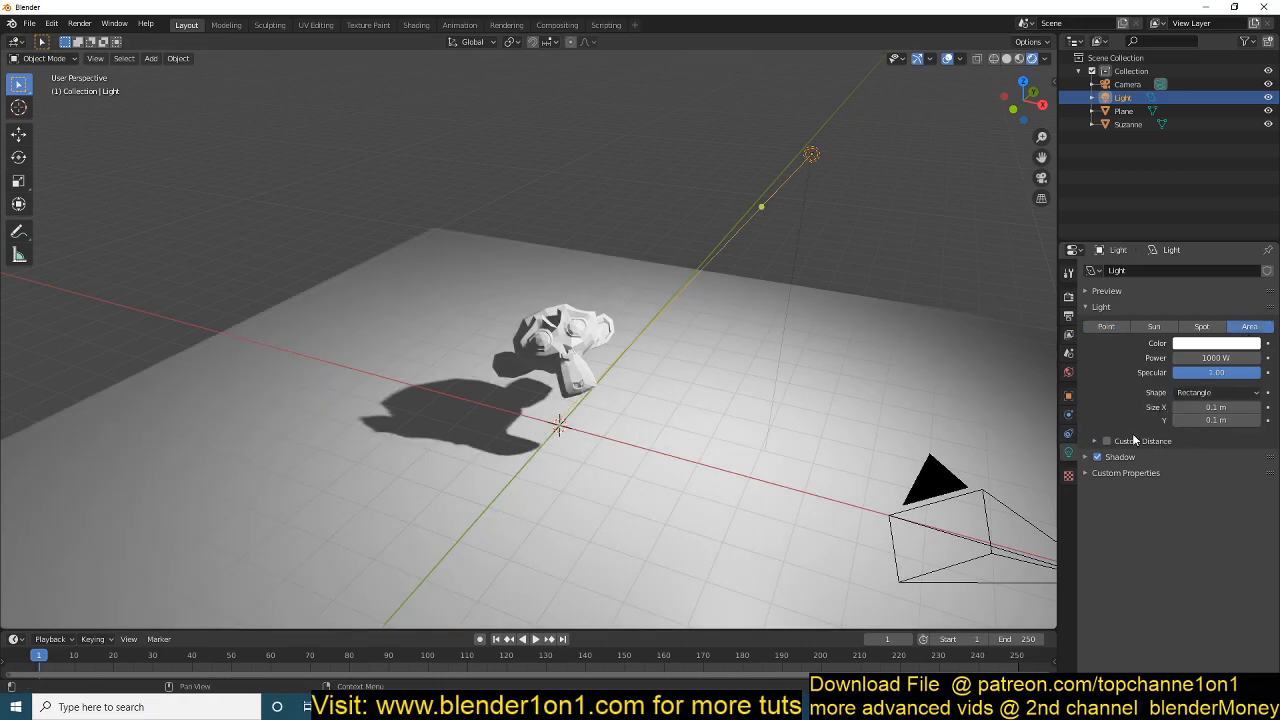
Step: Try Rectangle and Square area shapes, settling on Square
{"action": "left_click", "coordinate": [1215, 392]}
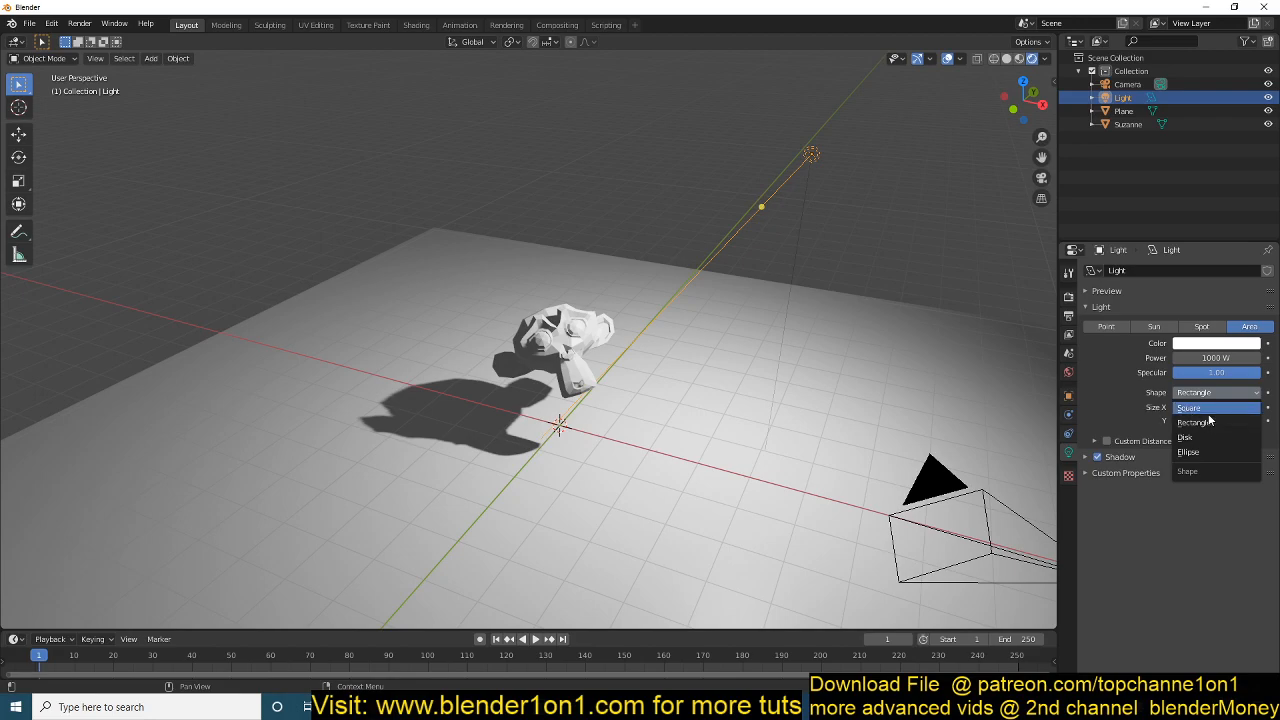
{"action": "left_click", "coordinate": [1207, 421]}
{"action": "left_click", "coordinate": [1215, 392]}
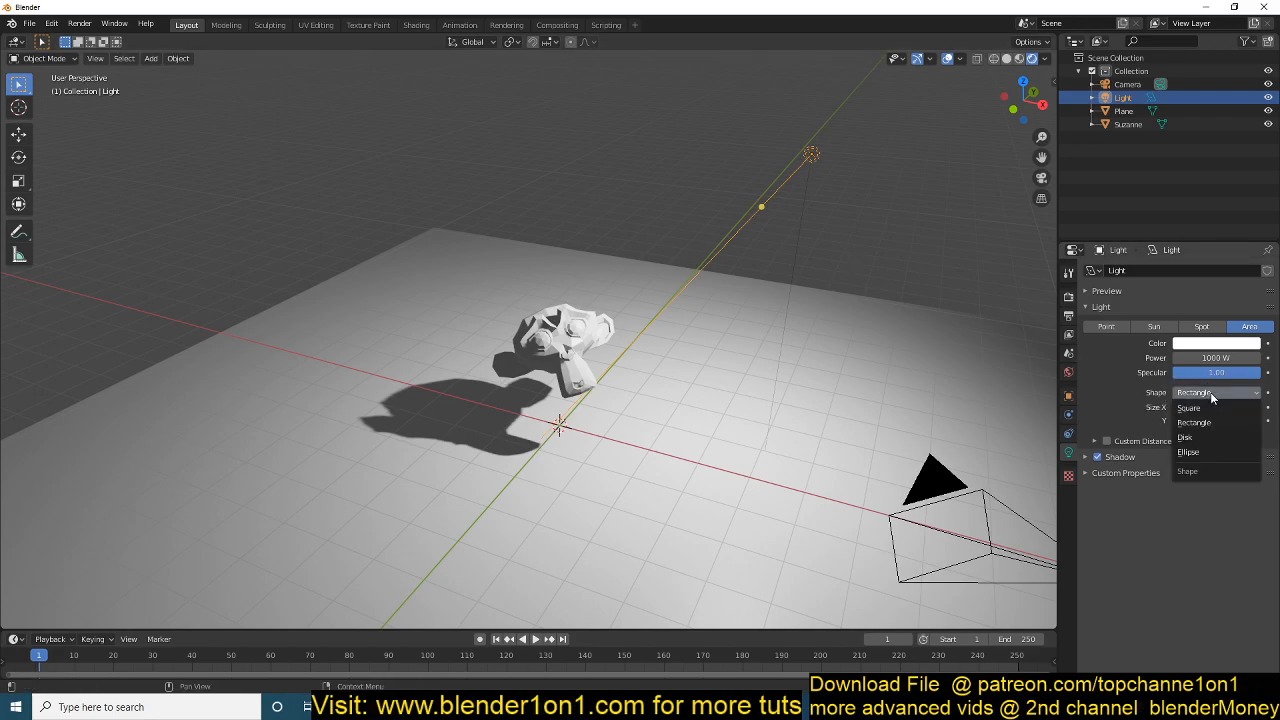
{"action": "left_click", "coordinate": [1205, 406]}
{"action": "left_click", "coordinate": [1215, 392]}
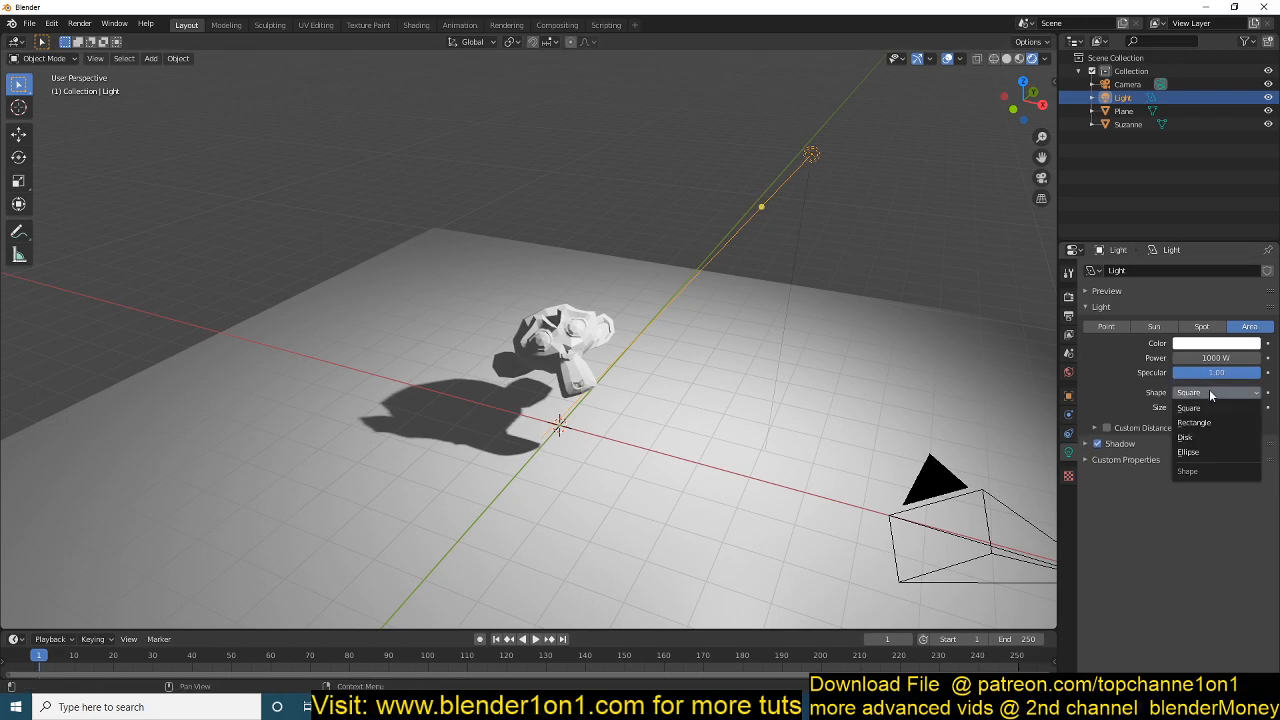
{"action": "left_click", "coordinate": [1207, 421]}
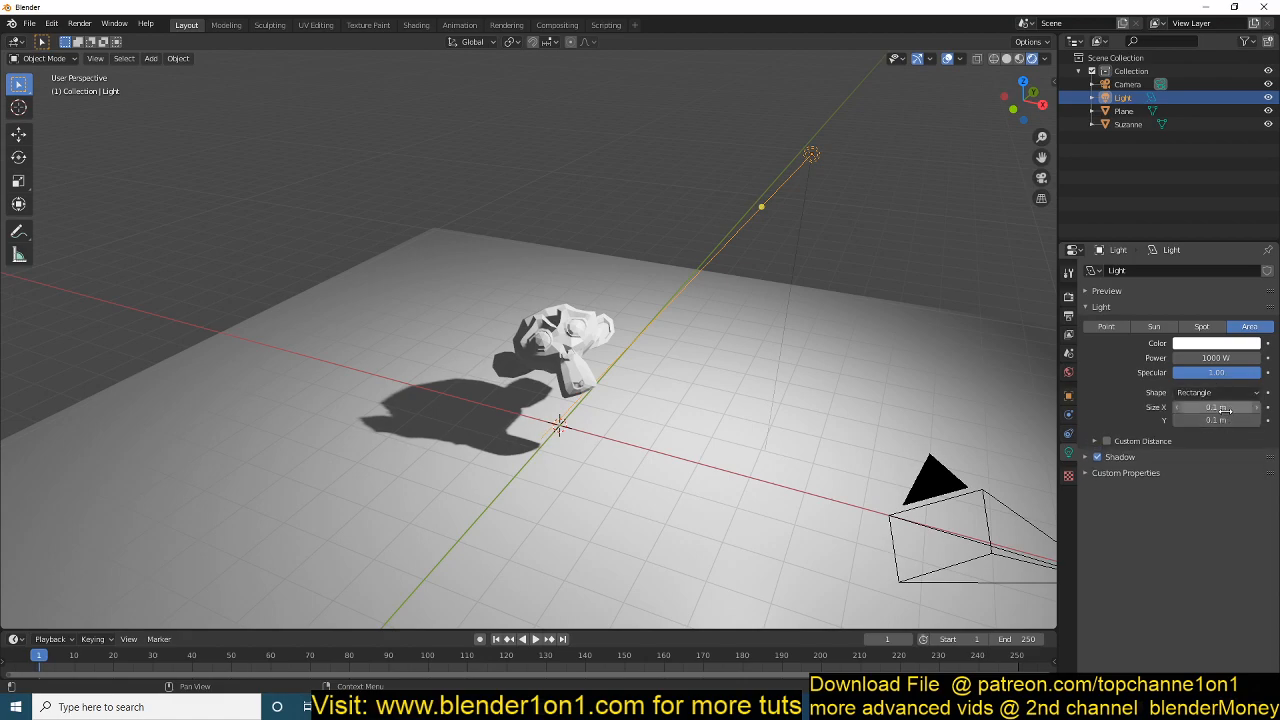
{"action": "left_click", "coordinate": [1215, 392]}
{"action": "left_click", "coordinate": [1205, 407]}
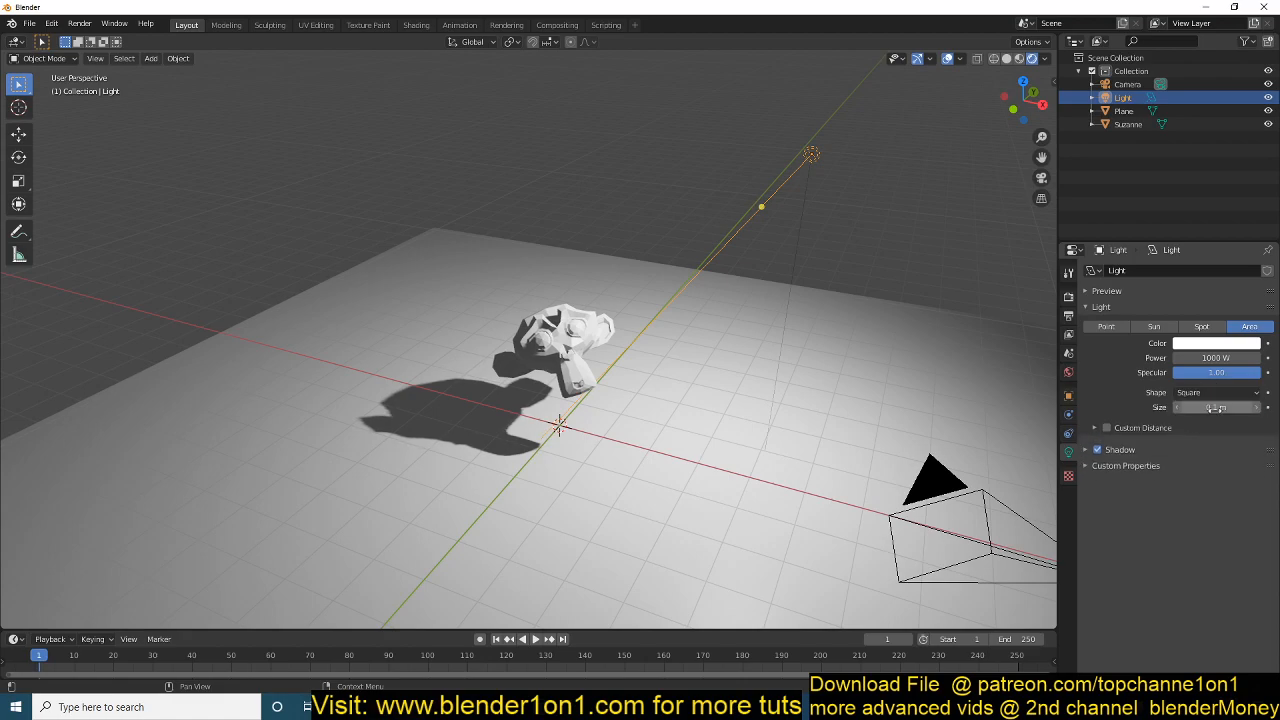
Step: Drag the area light size up to about 4.84 m then down to about 3.82 m, checking the soft shadow
{"action": "left_click_drag", "start_coordinate": [1205, 407], "coordinate": [1240, 407]}
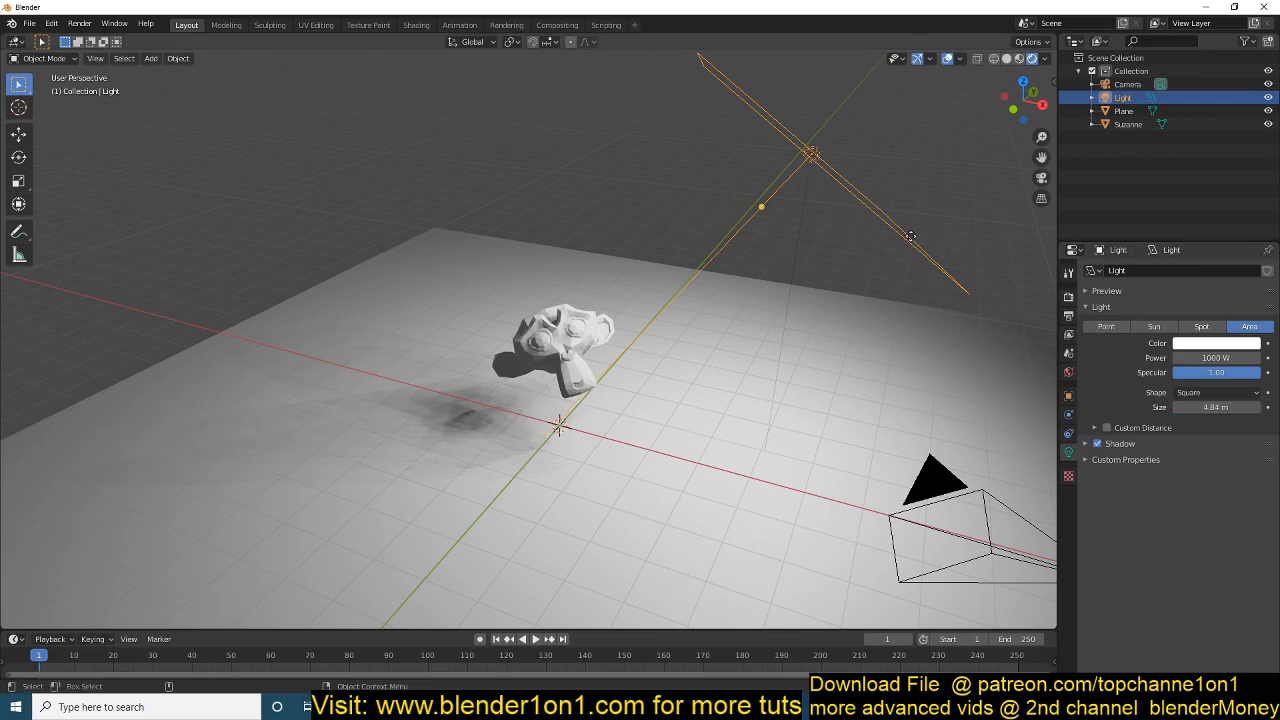
{"action": "middle_click_drag", "start_coordinate": [728, 342], "coordinate": [855, 228]}
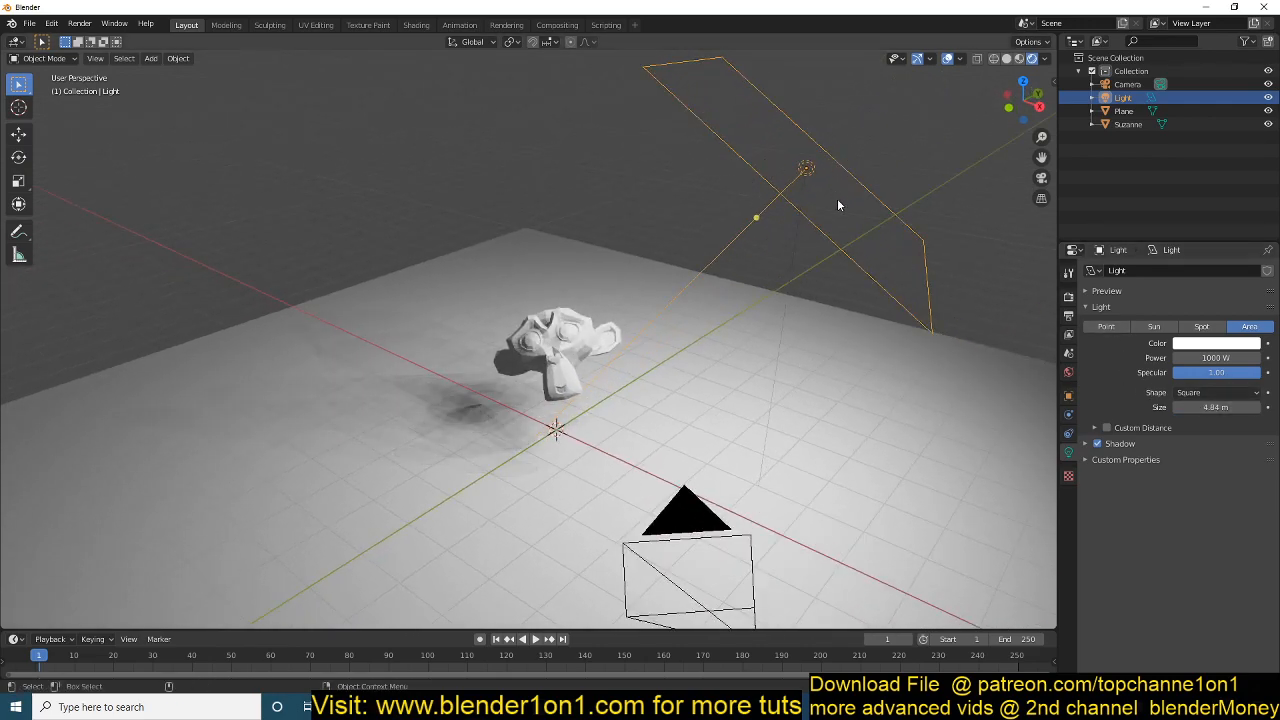
{"action": "middle_click_drag", "start_coordinate": [625, 378], "coordinate": [652, 293]}
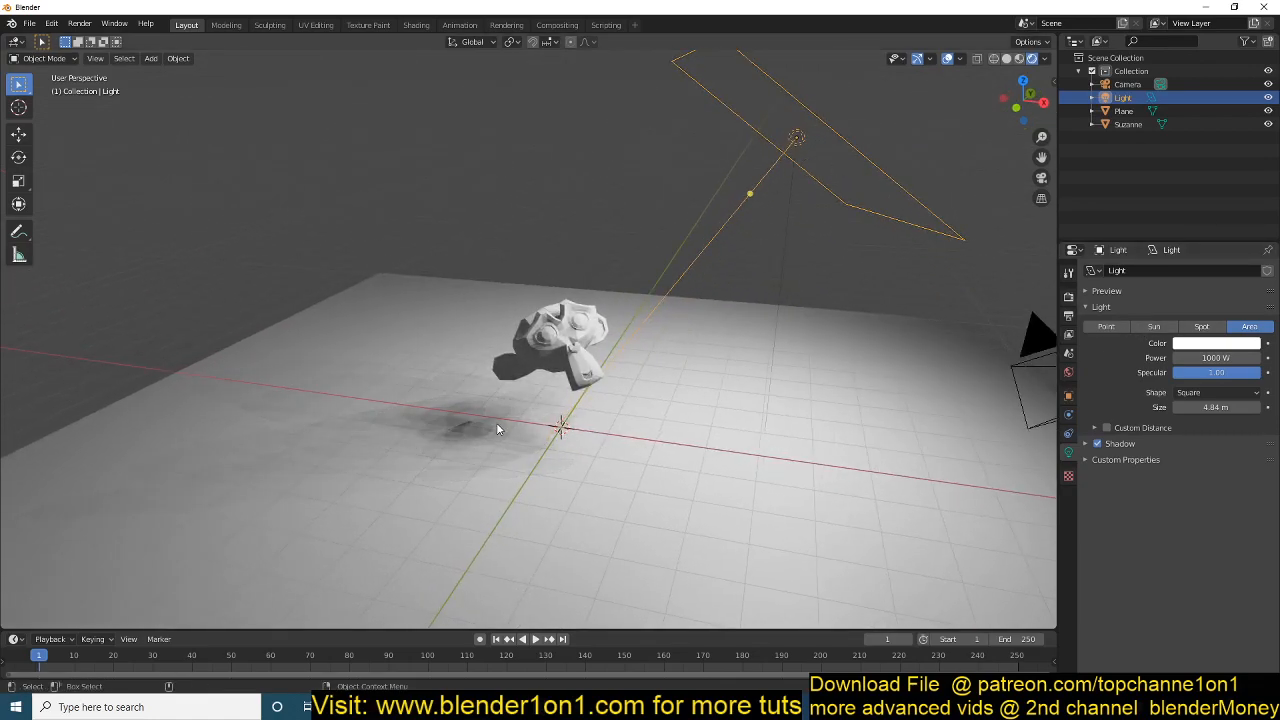
{"action": "scroll", "coordinate": [524, 384], "scroll_direction": "up", "scroll_amount": 3}
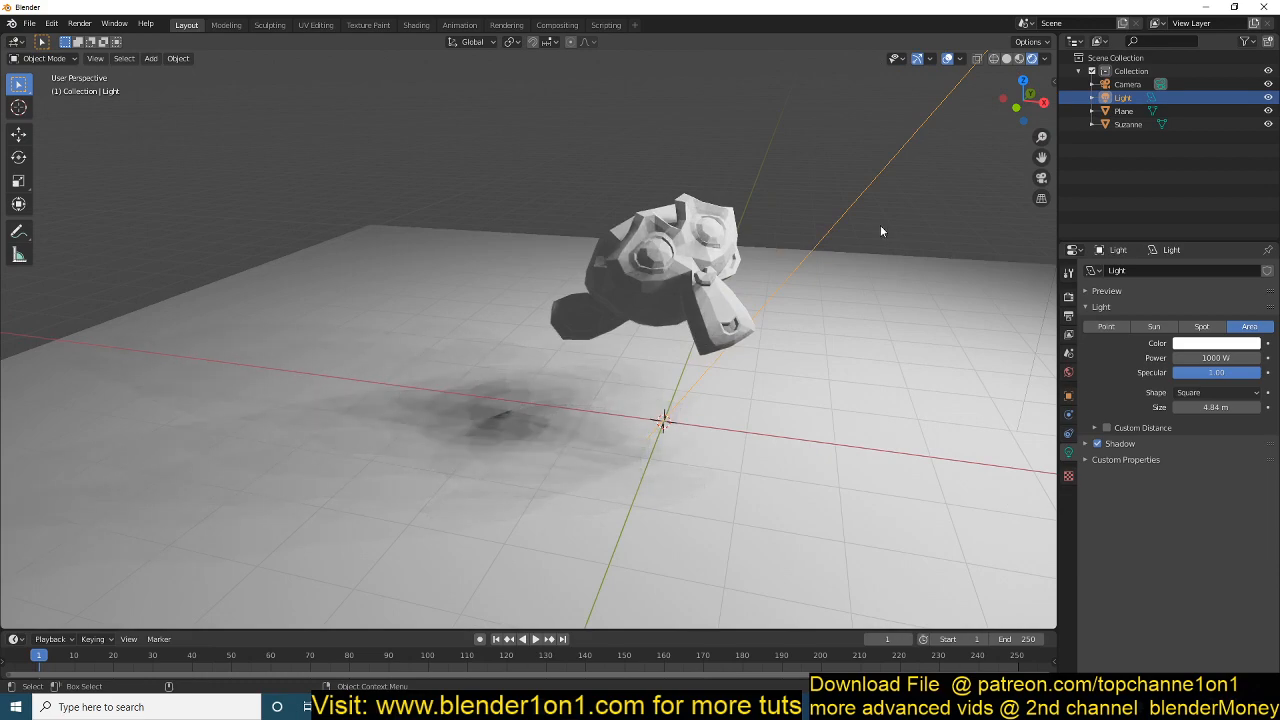
{"action": "left_click_drag", "start_coordinate": [1240, 406], "coordinate": [1224, 408]}
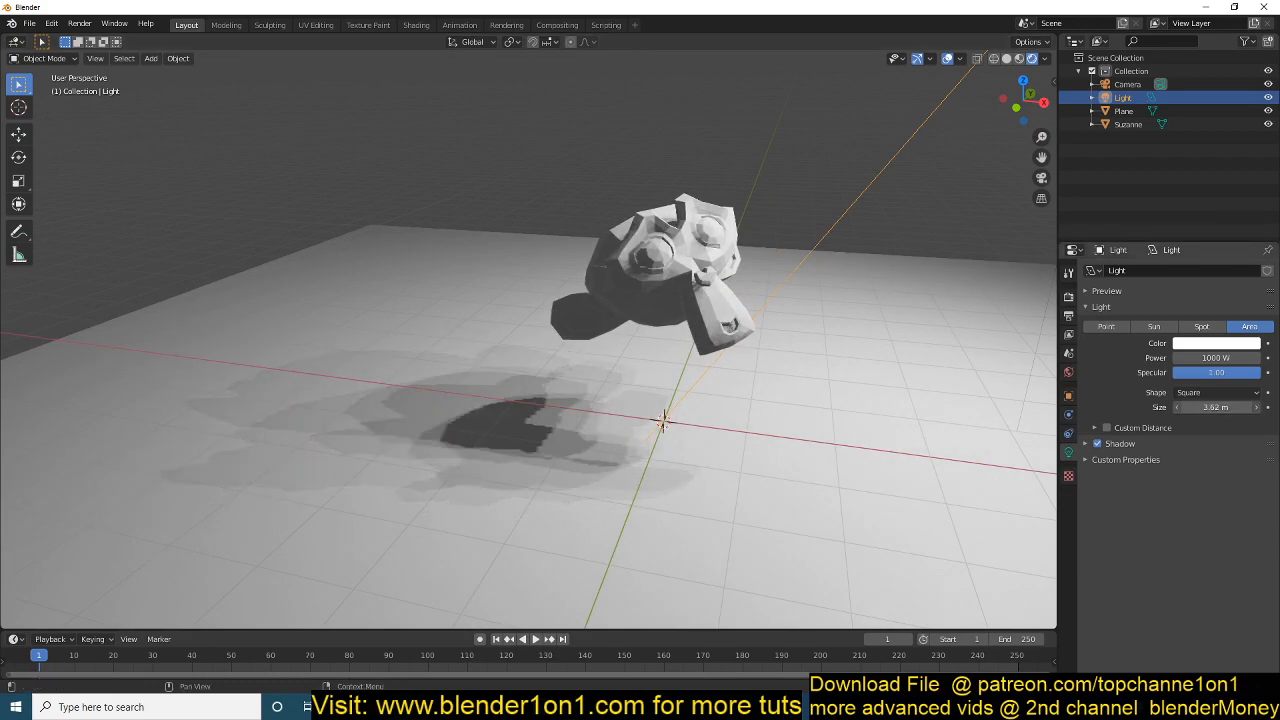
Step: Enter light sizes of 1 m and 0.1 m, then settle back on 1 m
{"action": "double_click", "coordinate": [1224, 407]}
{"action": "type", "text": "1"}
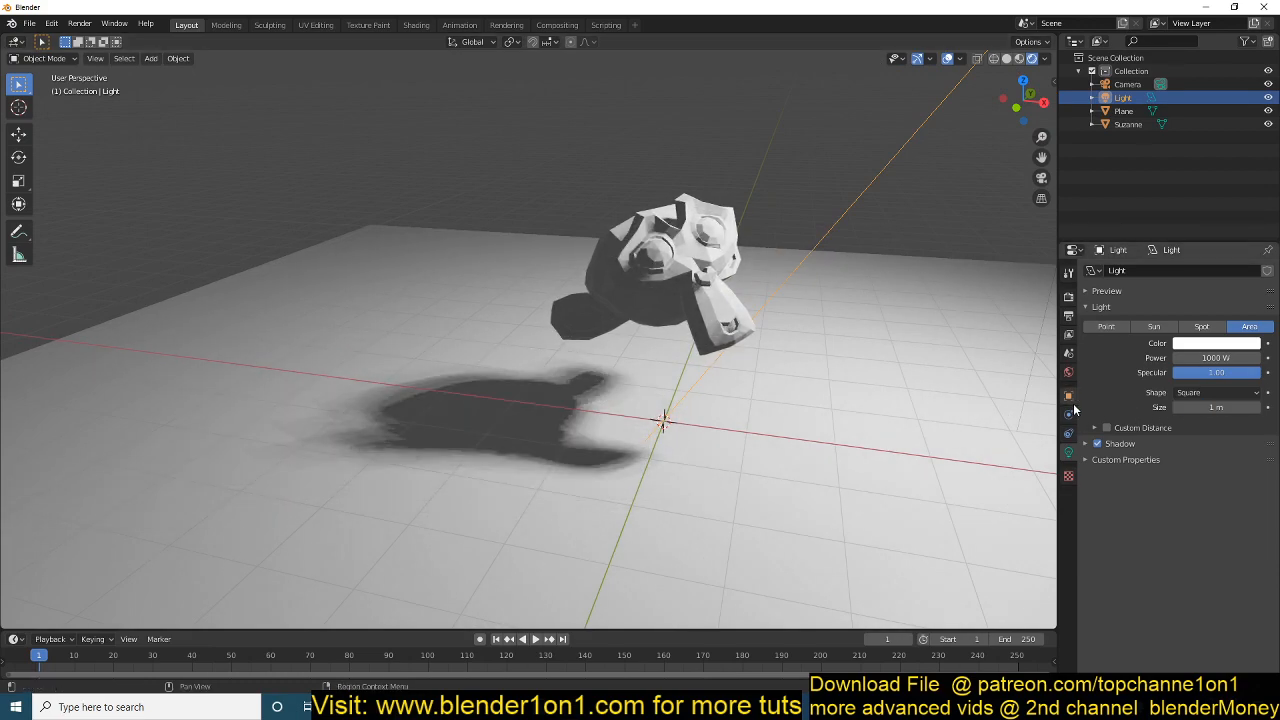
{"action": "key", "text": "Return"}
{"action": "type", "text": "0.1"}
{"action": "key", "text": "Return"}
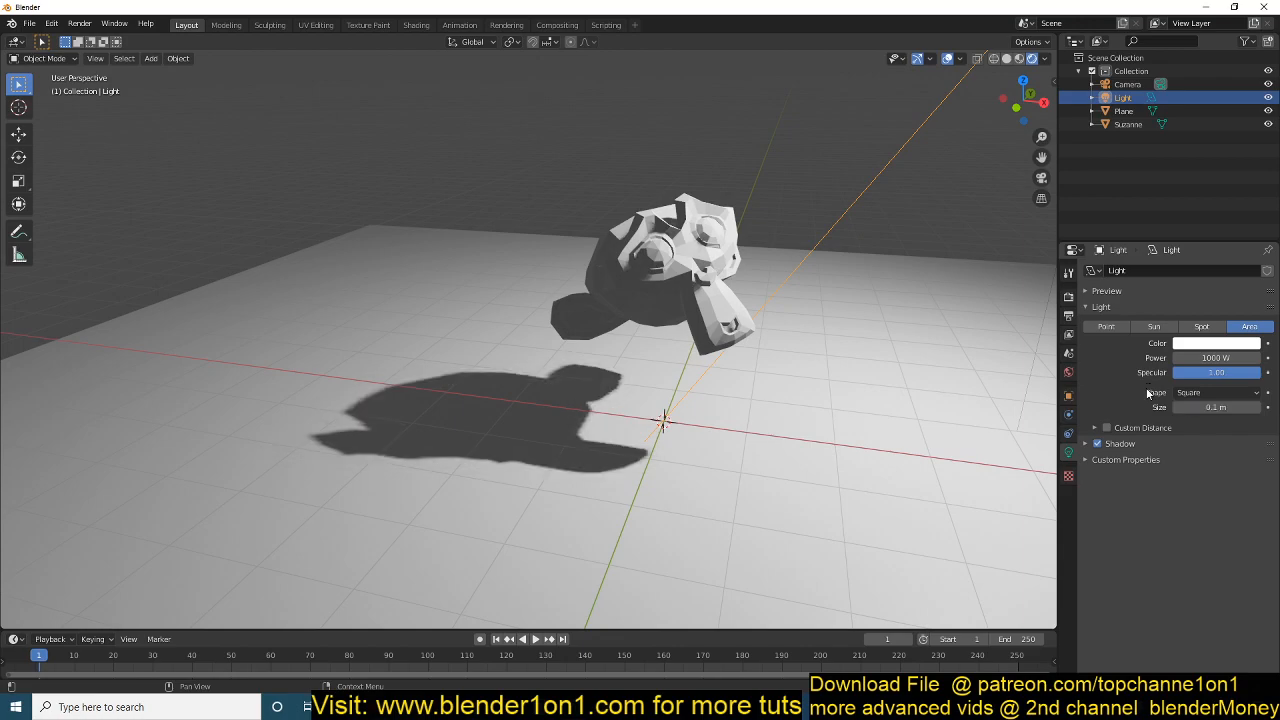
{"action": "mouse_move", "coordinate": [700, 330]}
{"action": "middle_mouse_down"}
{"action": "mouse_move", "coordinate": [778, 390]}
{"action": "mouse_move", "coordinate": [765, 400]}
{"action": "middle_mouse_up"}
{"action": "scroll", "coordinate": [778, 390], "scroll_direction": "down", "scroll_amount": 3}
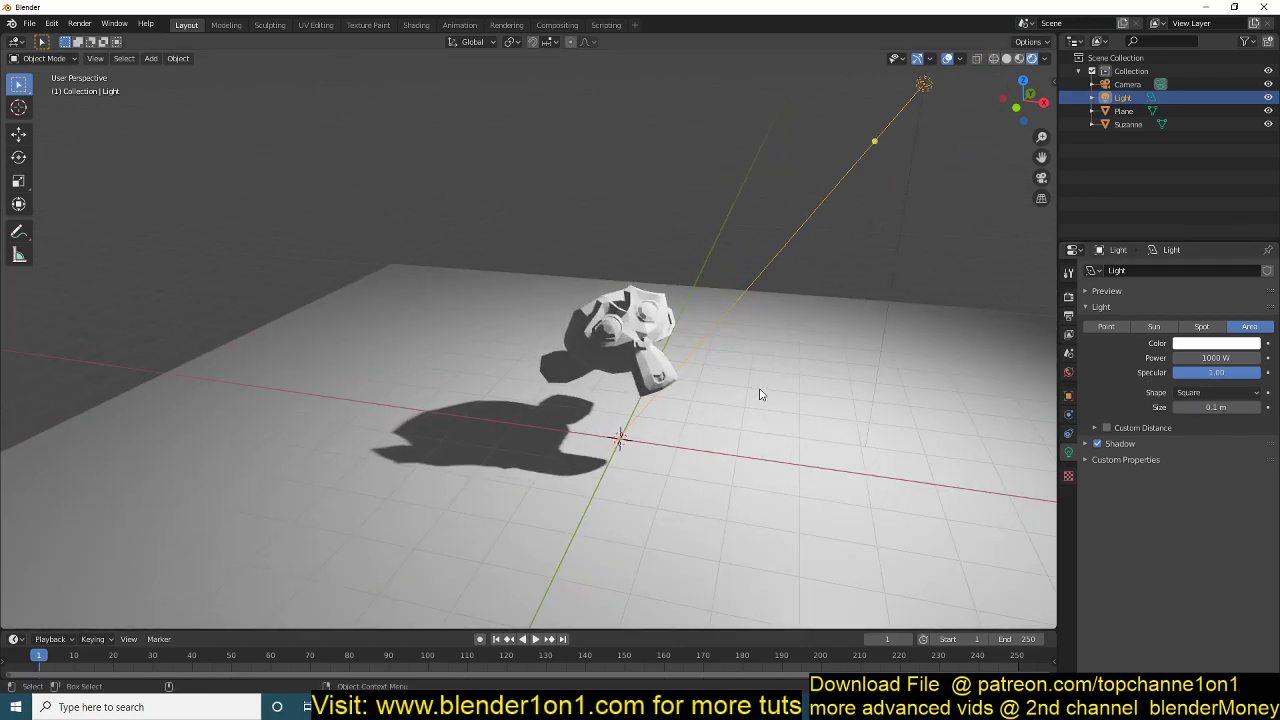
{"action": "double_click", "coordinate": [1224, 407]}
{"action": "type", "text": "1"}
{"action": "key", "text": "Return"}
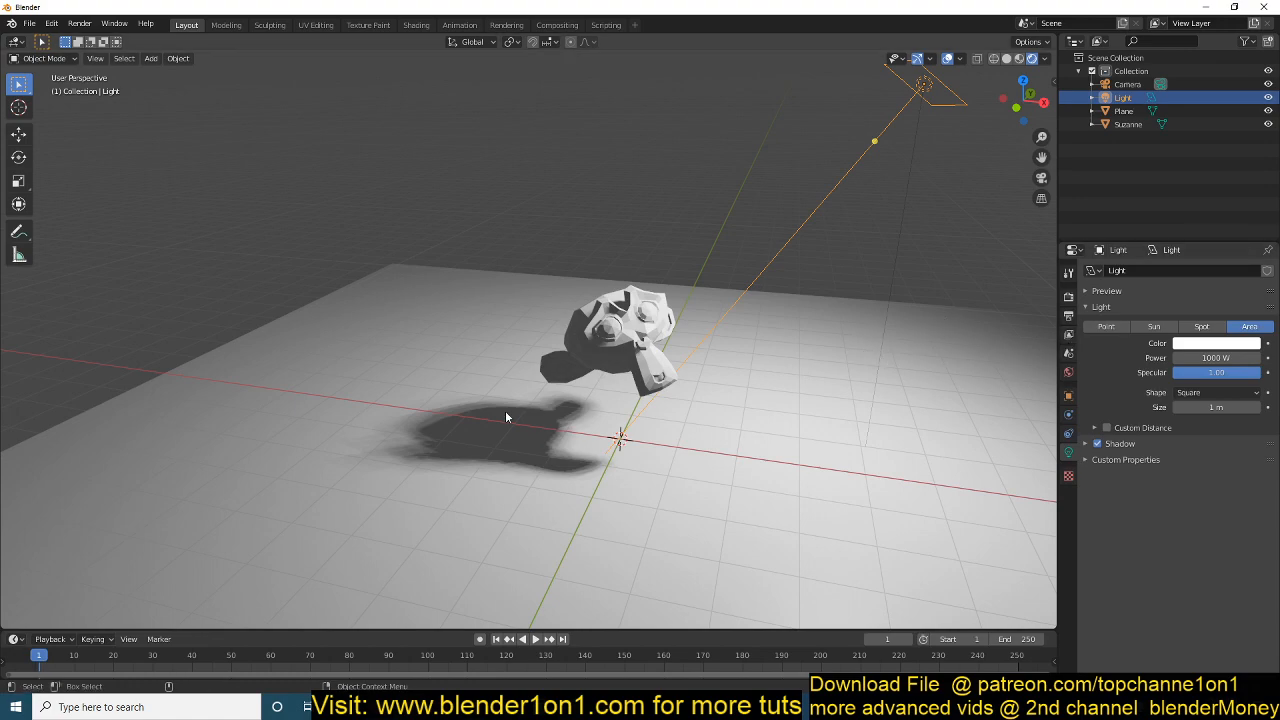
{"action": "scroll", "coordinate": [523, 392], "scroll_direction": "up", "scroll_amount": 3}
{"action": "scroll", "coordinate": [528, 388], "scroll_direction": "up", "scroll_amount": 4}
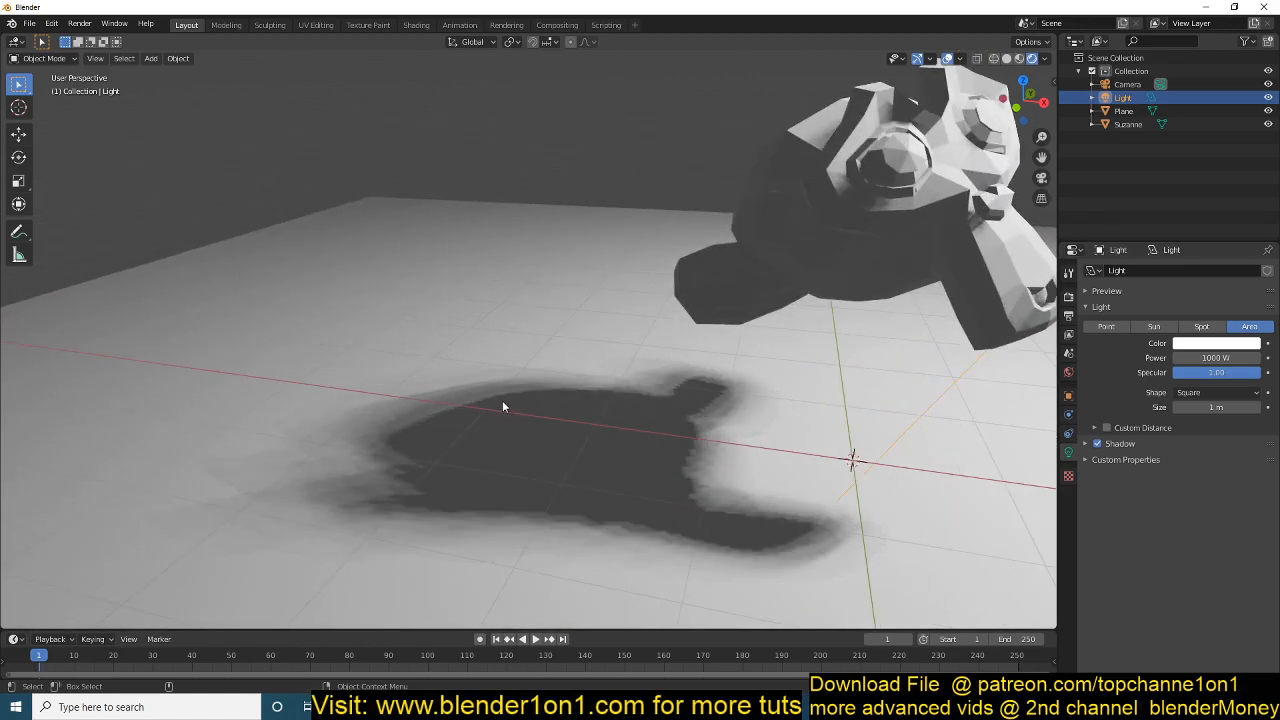
{"action": "scroll", "coordinate": [502, 417], "scroll_direction": "up", "scroll_amount": 3}
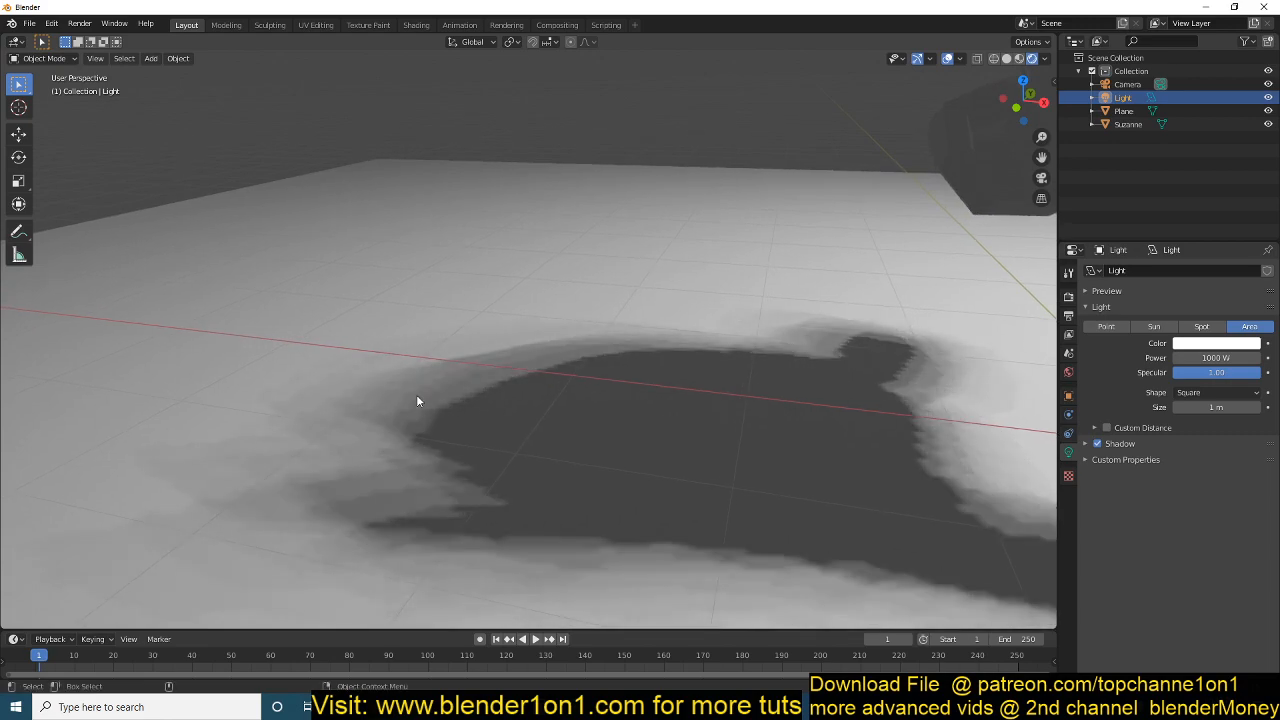
{"action": "scroll", "coordinate": [416, 394], "scroll_direction": "down", "scroll_amount": 1}
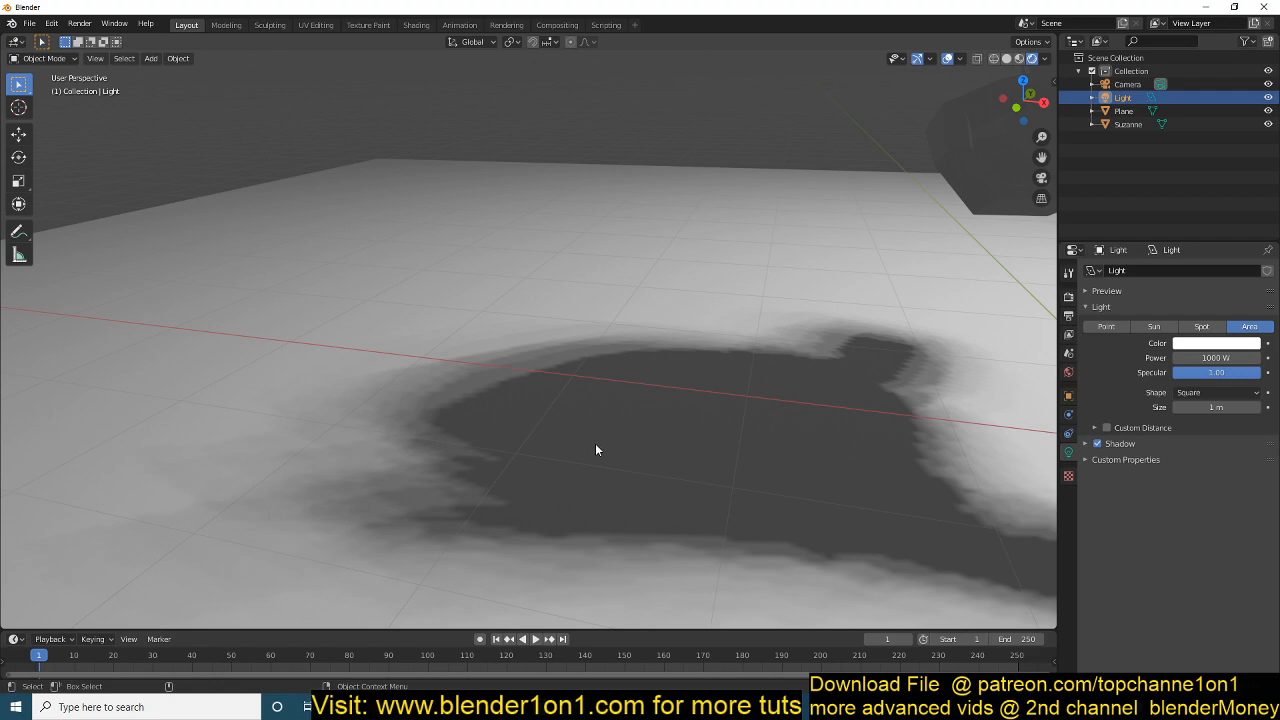
{"action": "mouse_move", "coordinate": [596, 449]}
{"action": "middle_mouse_down"}
{"action": "mouse_move", "coordinate": [566, 461]}
{"action": "mouse_move", "coordinate": [595, 378]}
{"action": "mouse_move", "coordinate": [775, 311]}
{"action": "middle_mouse_up"}
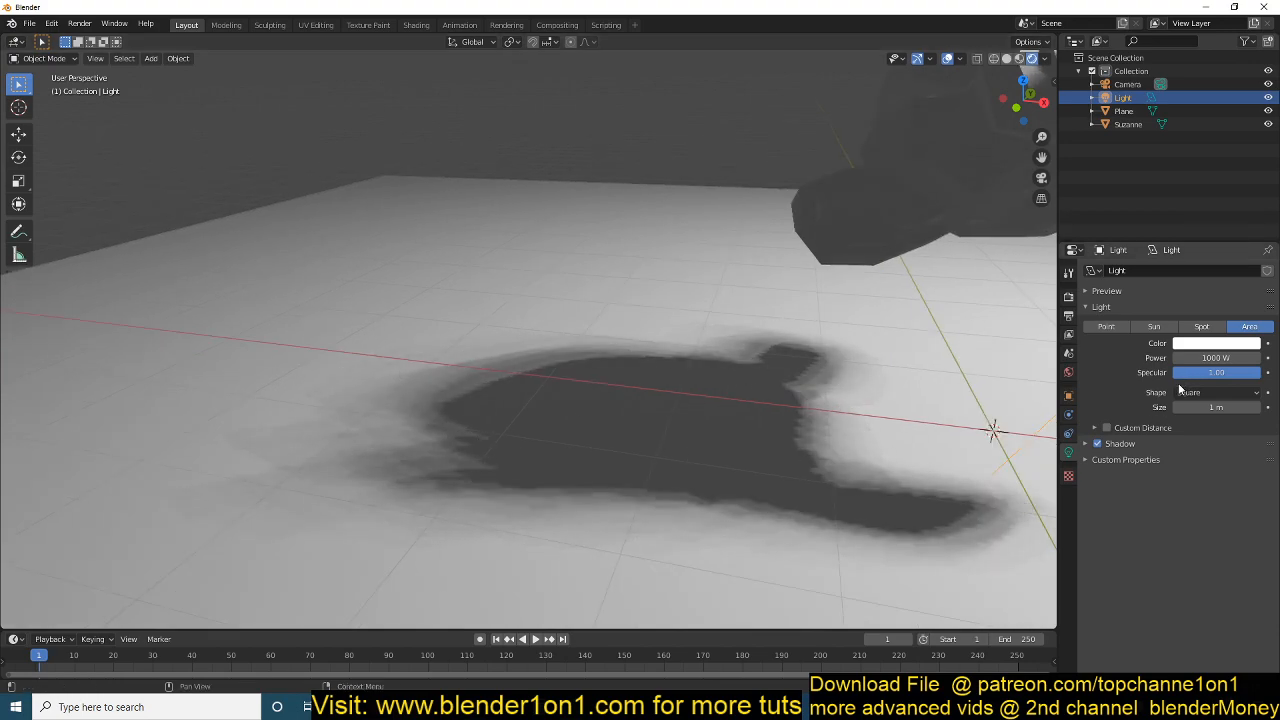
{"action": "middle_click_drag", "start_coordinate": [783, 457], "coordinate": [700, 470], "text": "shift"}
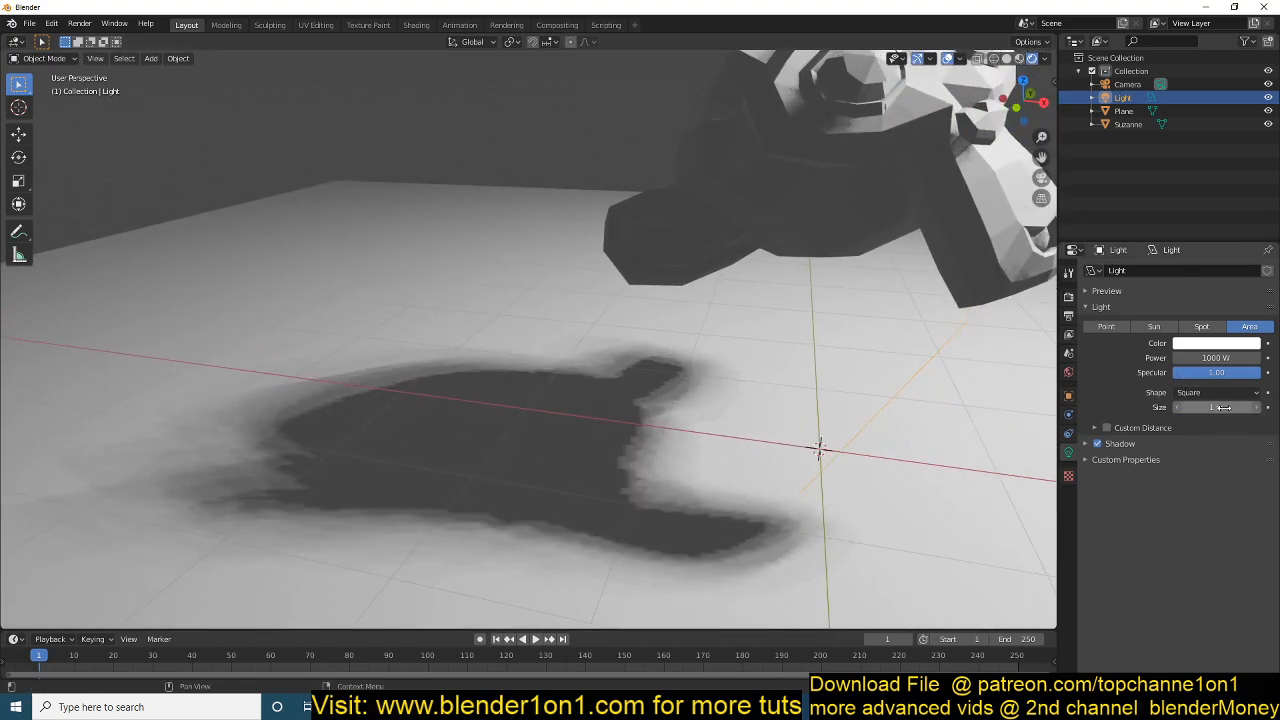
{"action": "scroll", "coordinate": [700, 400], "scroll_direction": "down", "scroll_amount": 5}
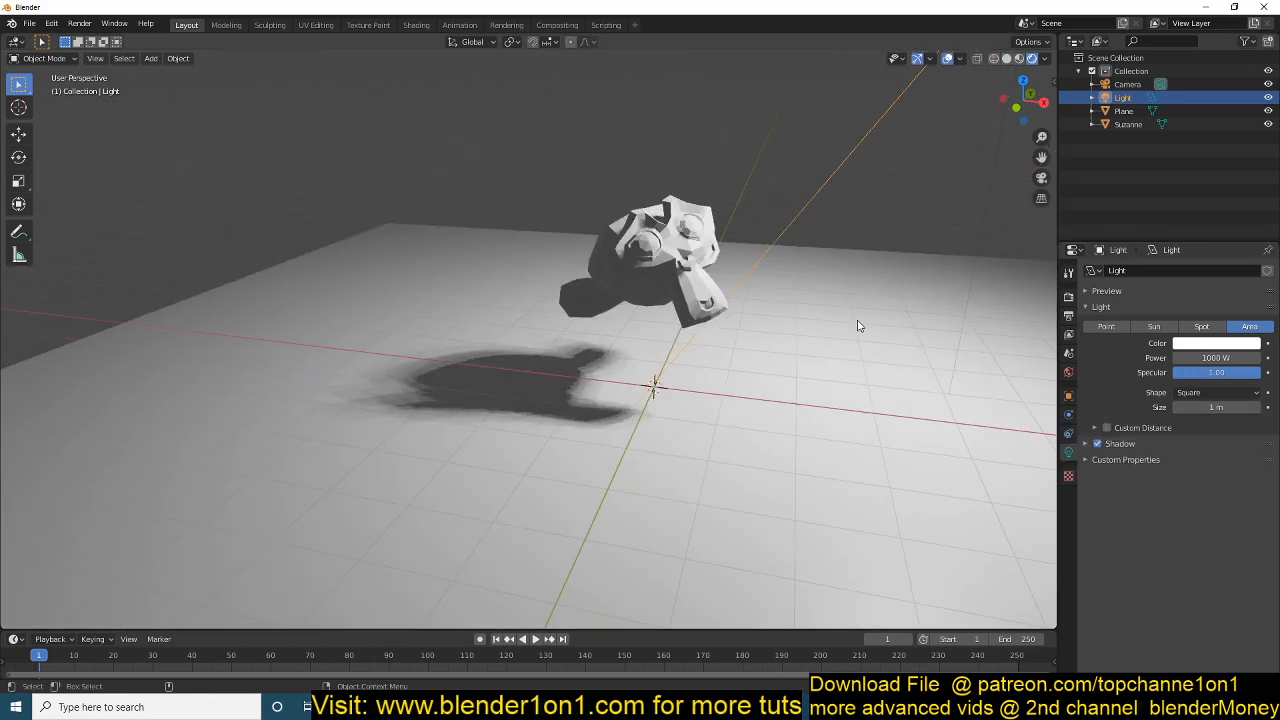
{"action": "scroll", "coordinate": [700, 350], "scroll_direction": "down", "scroll_amount": 3}
{"action": "scroll", "coordinate": [853, 168], "scroll_direction": "up", "scroll_amount": 3}
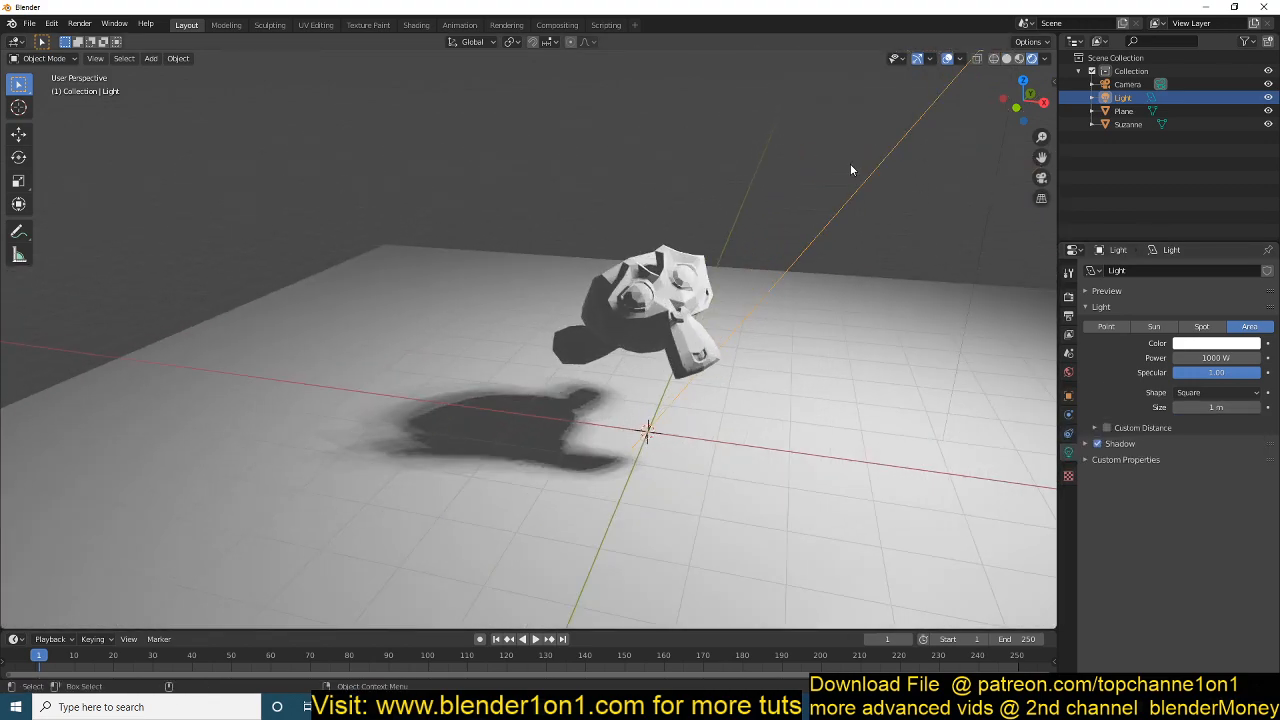
{"action": "scroll", "coordinate": [850, 200], "scroll_direction": "up", "scroll_amount": 2}
{"action": "scroll", "coordinate": [915, 125], "scroll_direction": "up", "scroll_amount": 1}
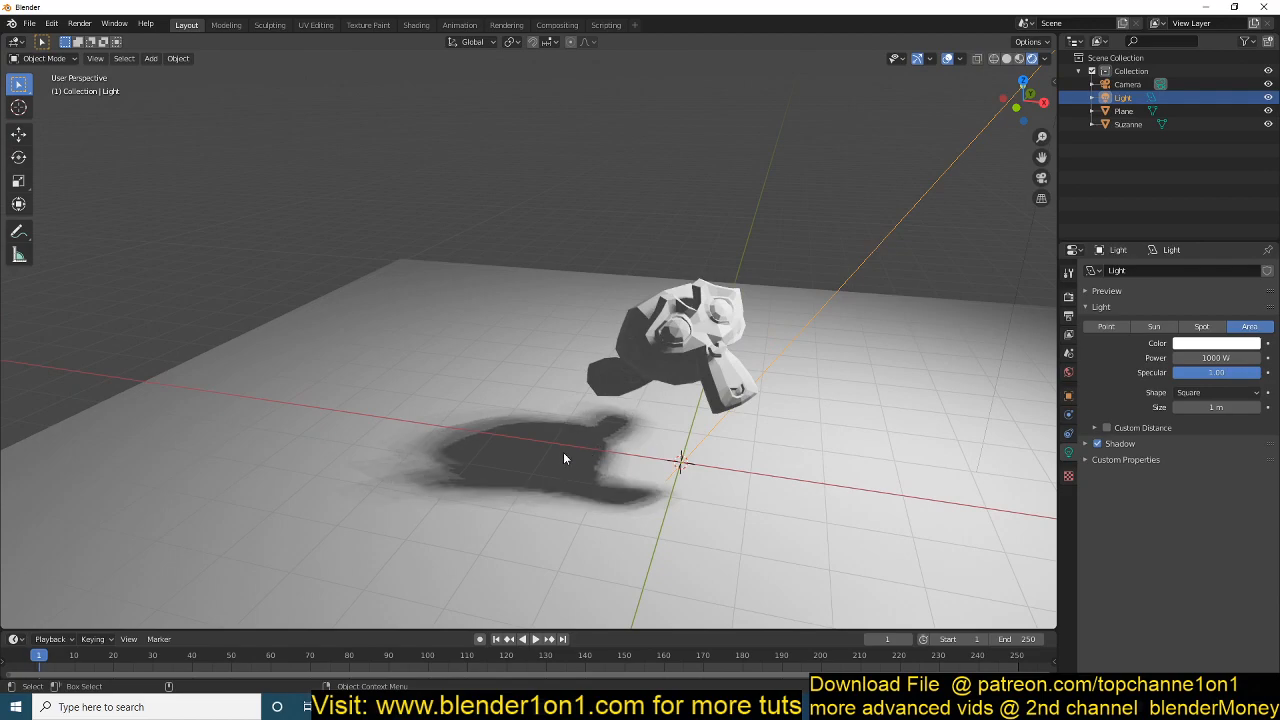
{"action": "scroll", "coordinate": [563, 452], "scroll_direction": "up", "scroll_amount": 3}
{"action": "scroll", "coordinate": [569, 451], "scroll_direction": "up", "scroll_amount": 3}
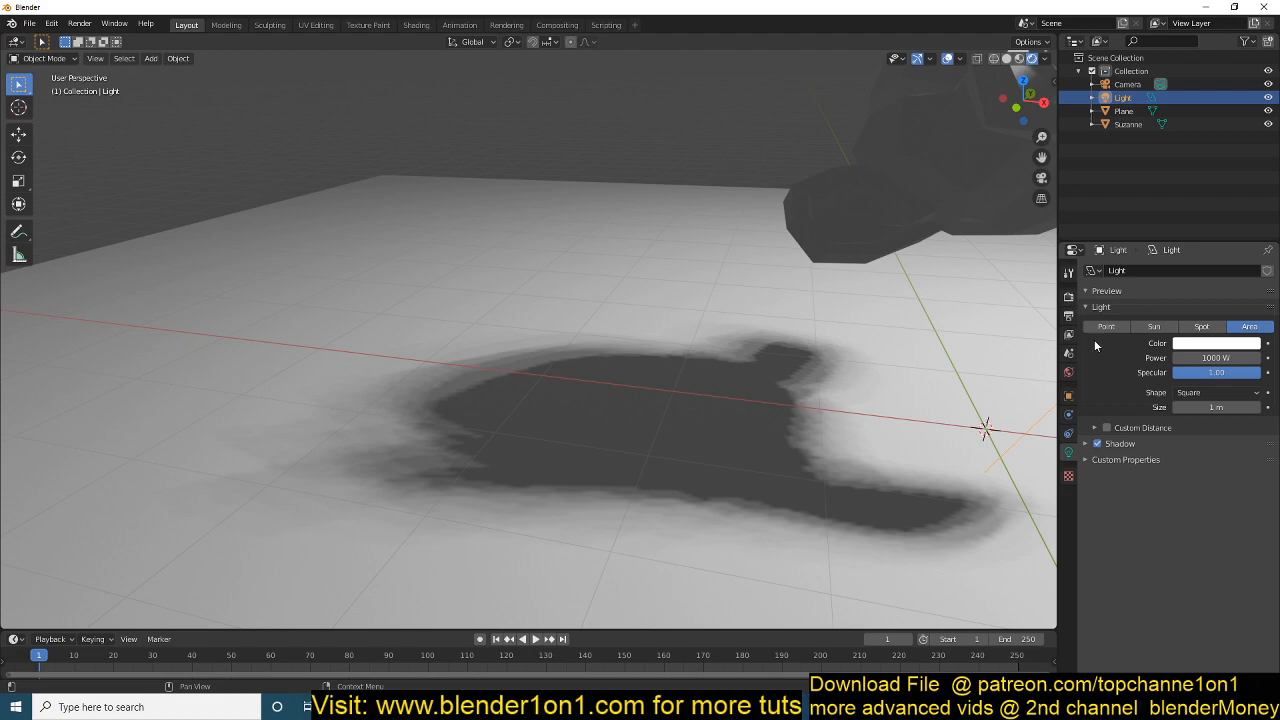
Step: Show the Eevee render settings' Shadows panel and toggle Soft Shadows off and back on
{"action": "left_click", "coordinate": [1068, 316]}
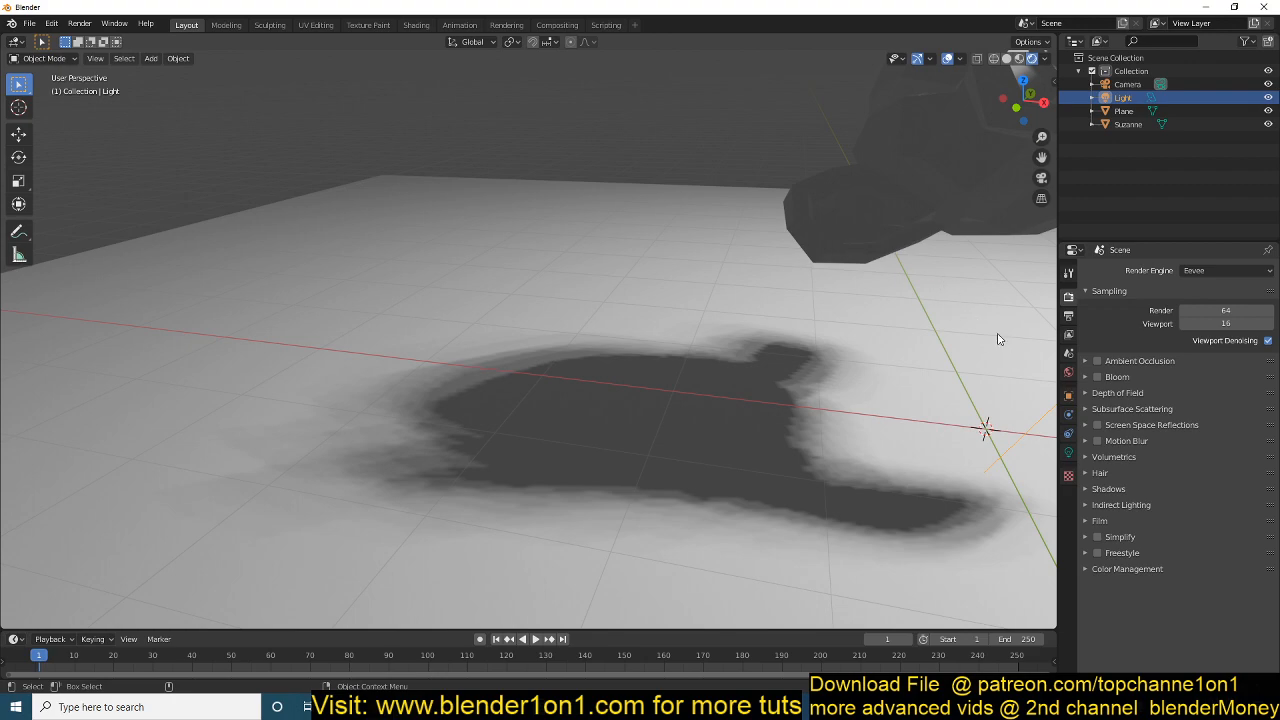
{"action": "left_click", "coordinate": [1108, 488]}
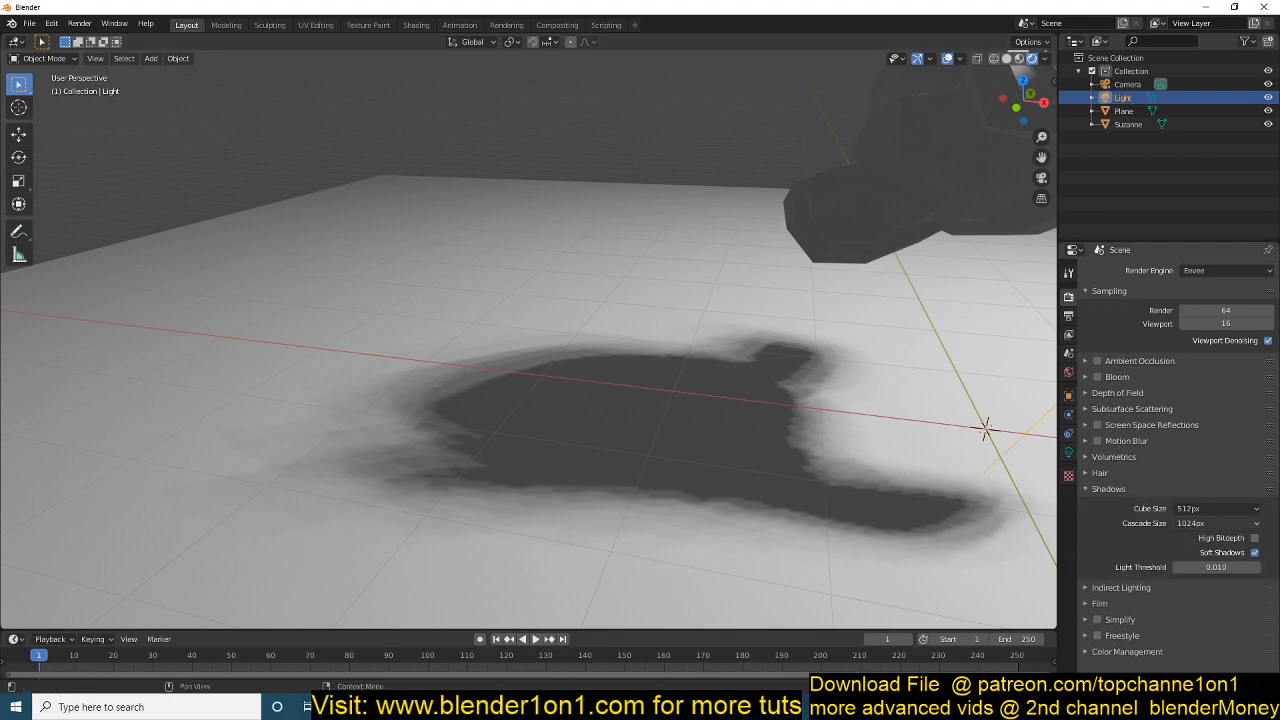
{"action": "left_click", "coordinate": [1256, 553]}
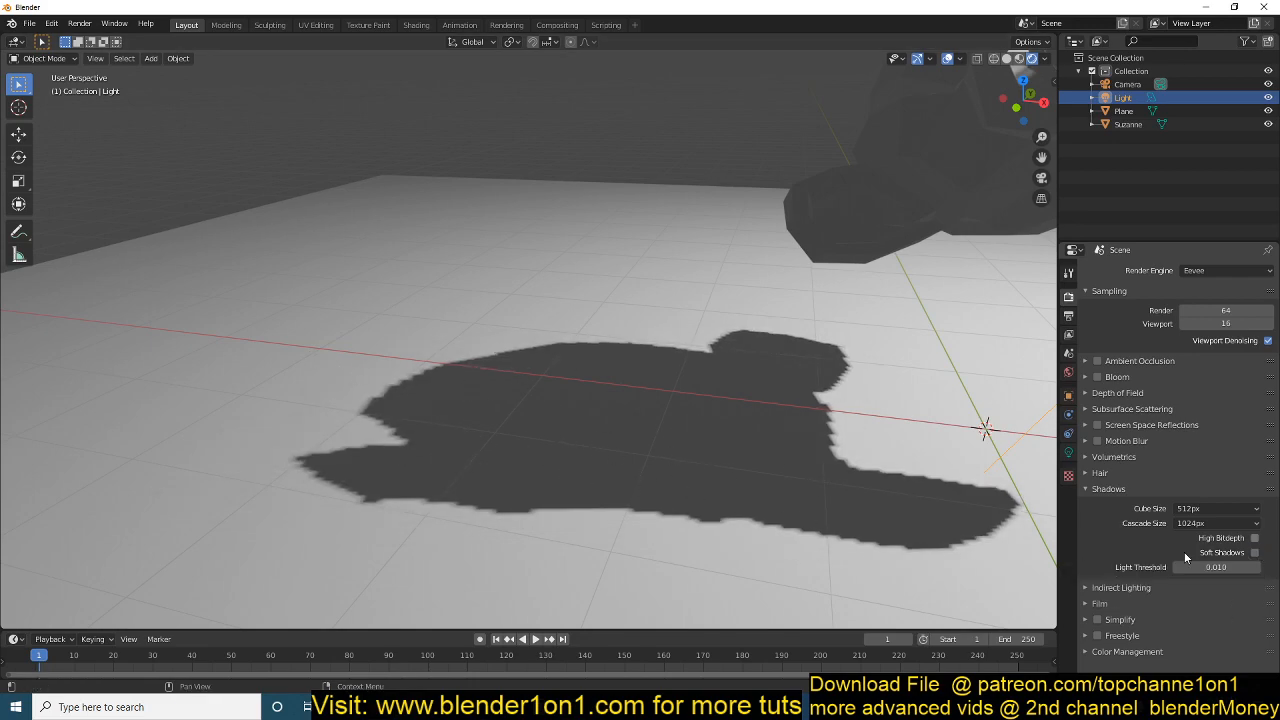
{"action": "left_click", "coordinate": [1254, 553]}
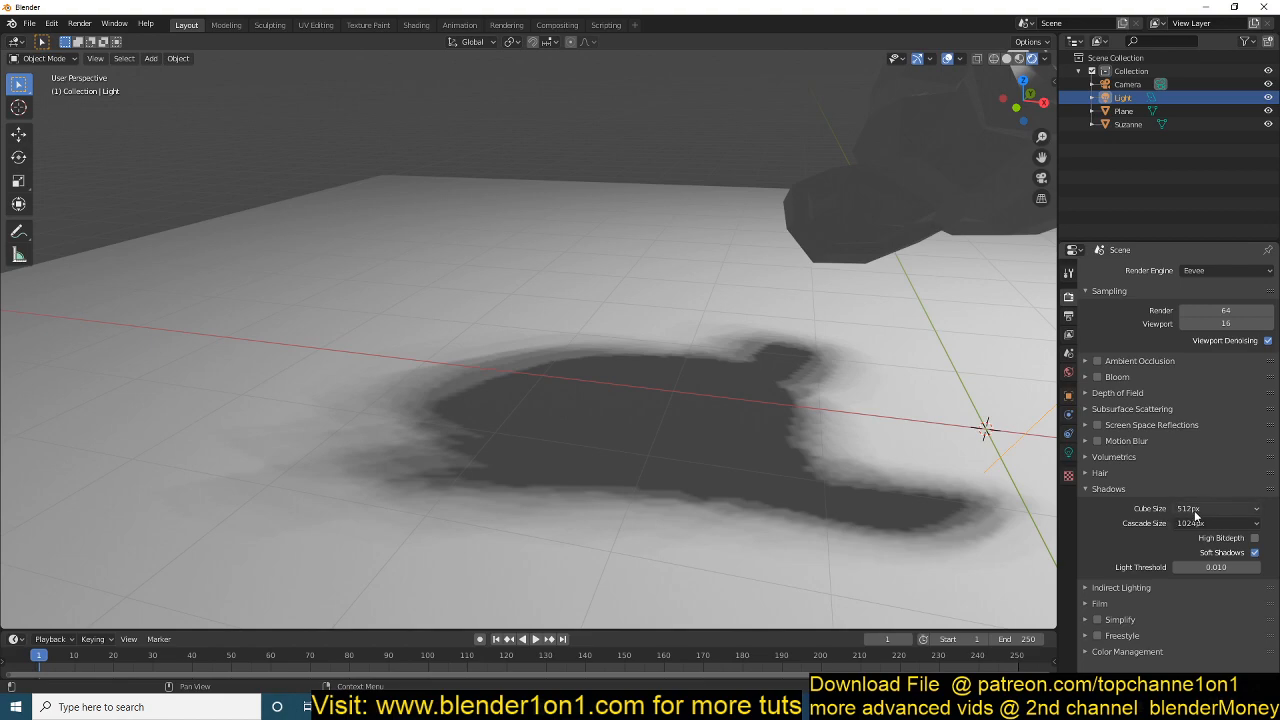
Step: Set the shadow cube size to 64px, then up to 4096px
{"action": "left_click", "coordinate": [1211, 508]}
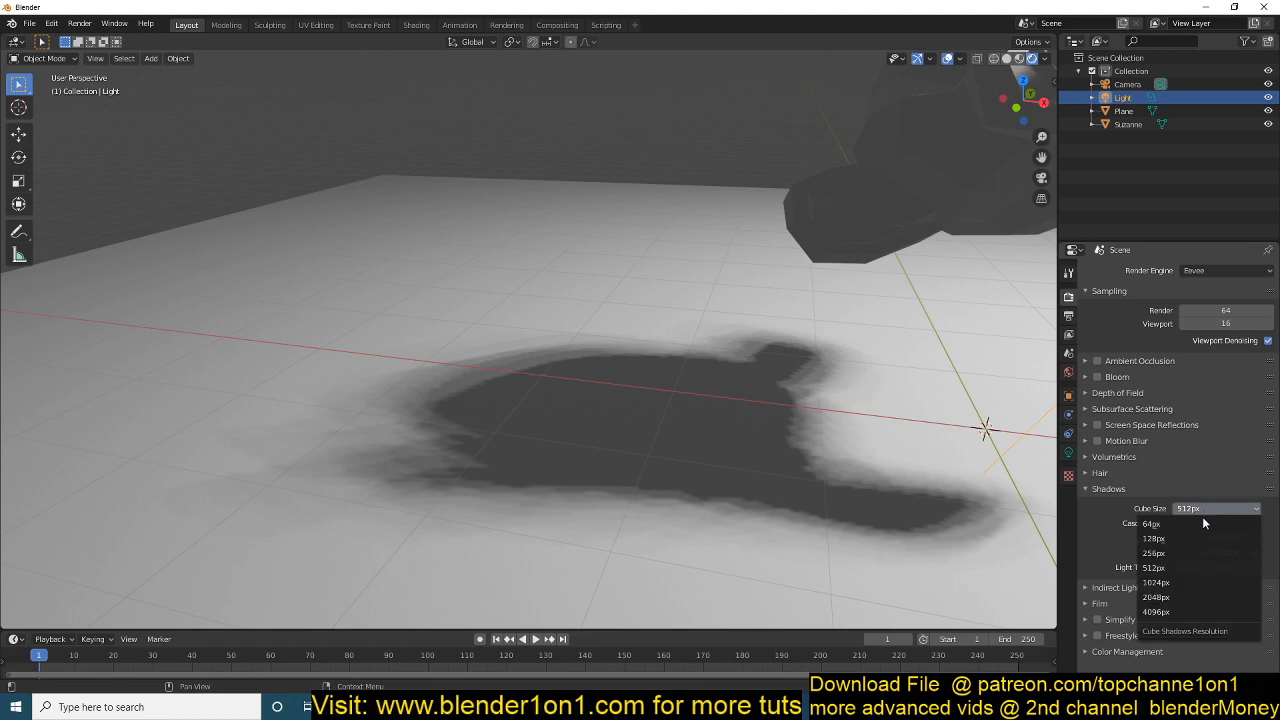
{"action": "left_click", "coordinate": [1194, 525]}
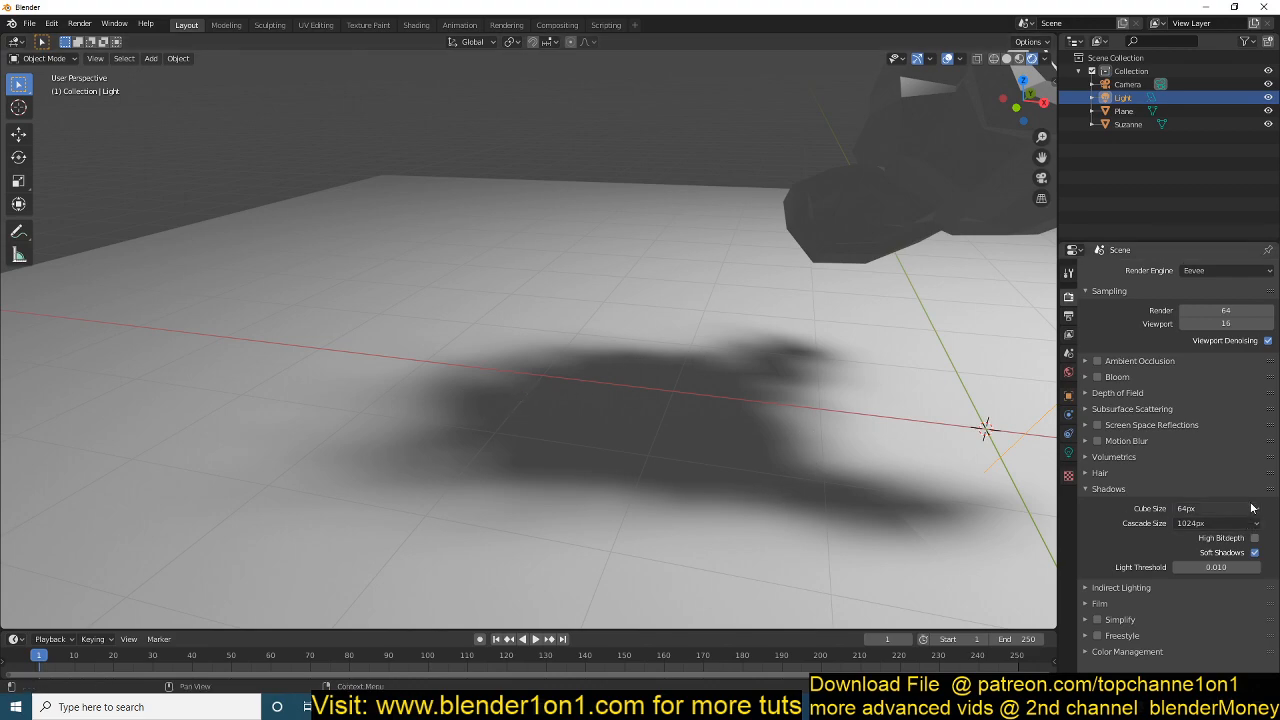
{"action": "left_click", "coordinate": [1211, 508]}
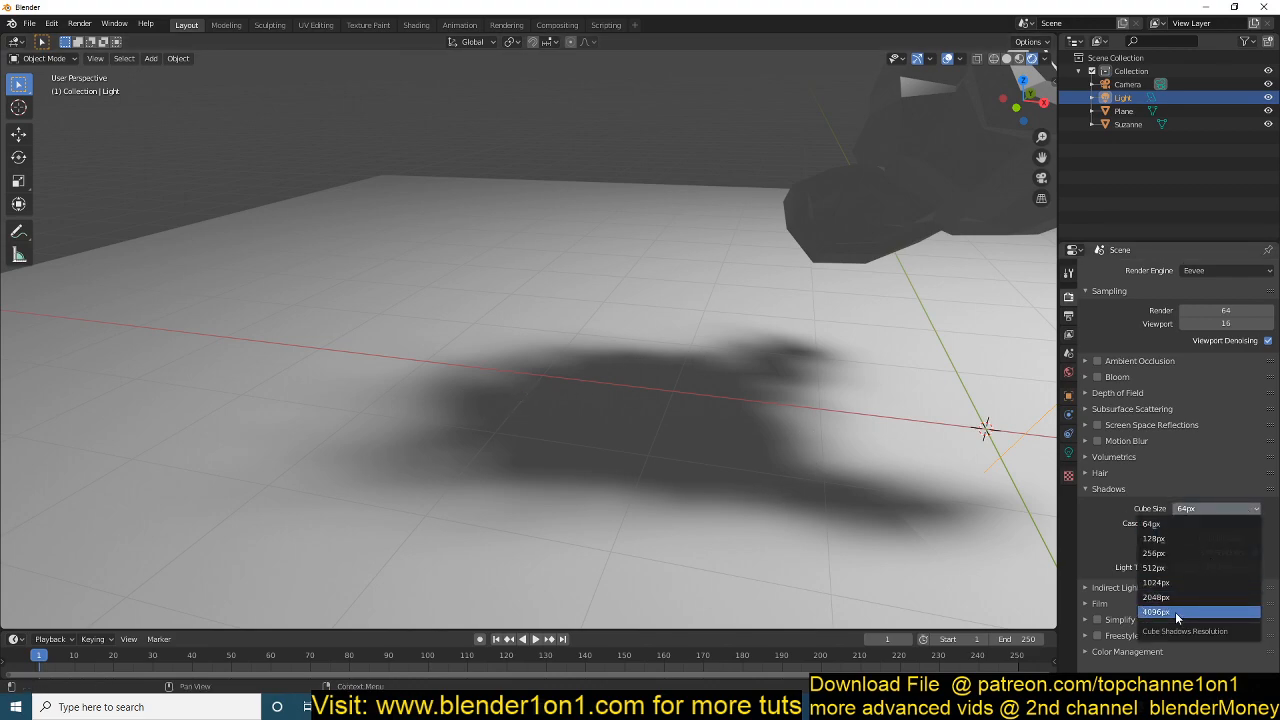
{"action": "left_click", "coordinate": [1175, 612]}
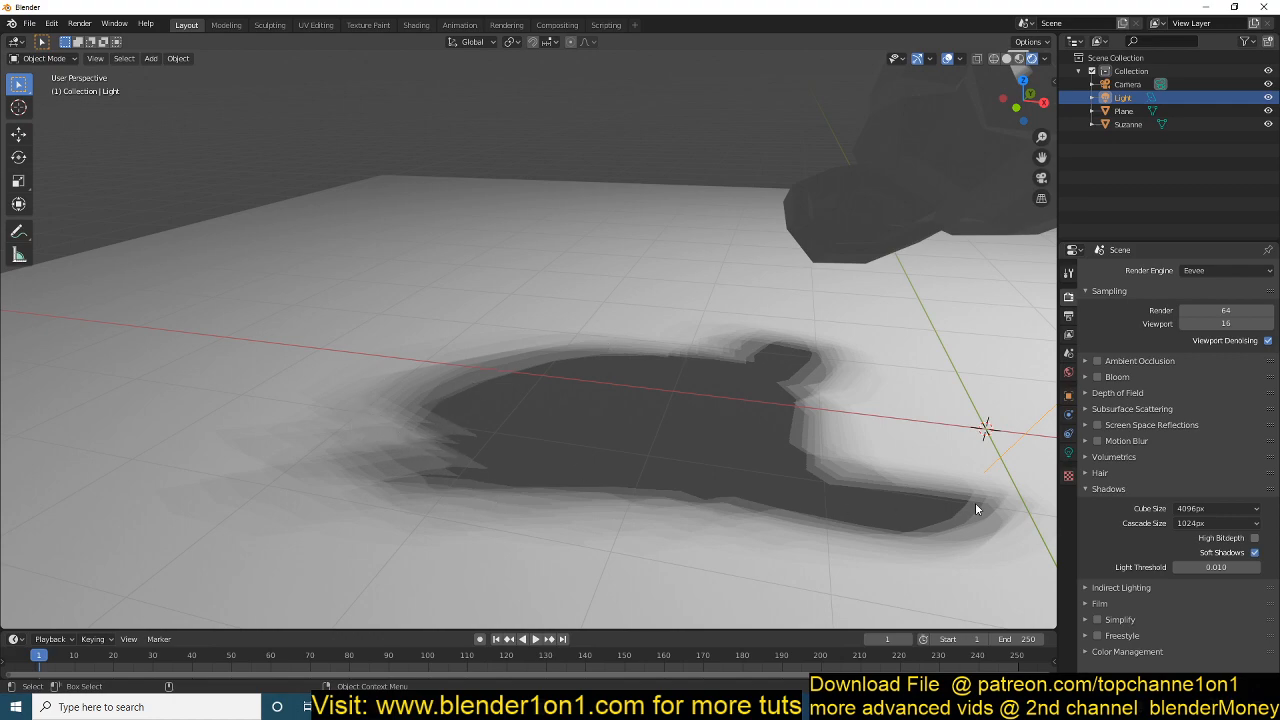
Step: Try cascade sizes of 256, 64, 1024 and 4096px, settling on 128px
{"action": "left_click", "coordinate": [1195, 524]}
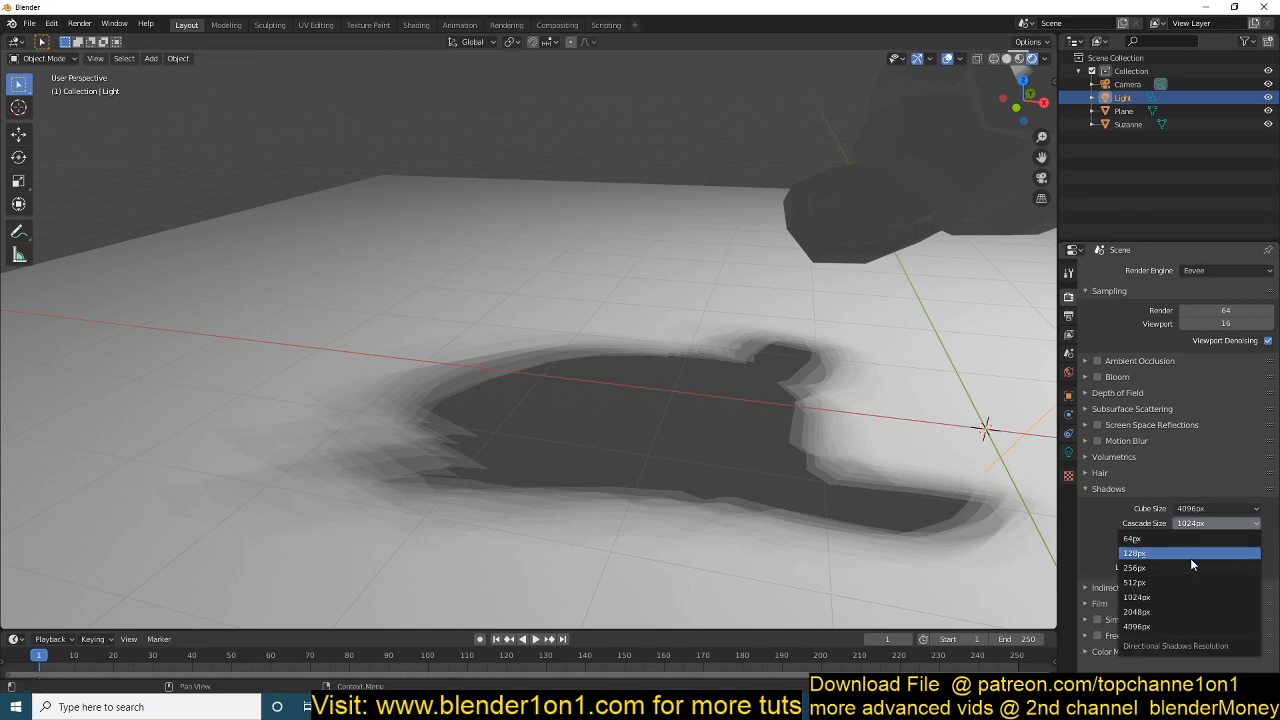
{"action": "left_click", "coordinate": [1190, 556]}
{"action": "left_click", "coordinate": [1206, 524]}
{"action": "left_click", "coordinate": [1180, 543]}
{"action": "left_click", "coordinate": [1223, 523]}
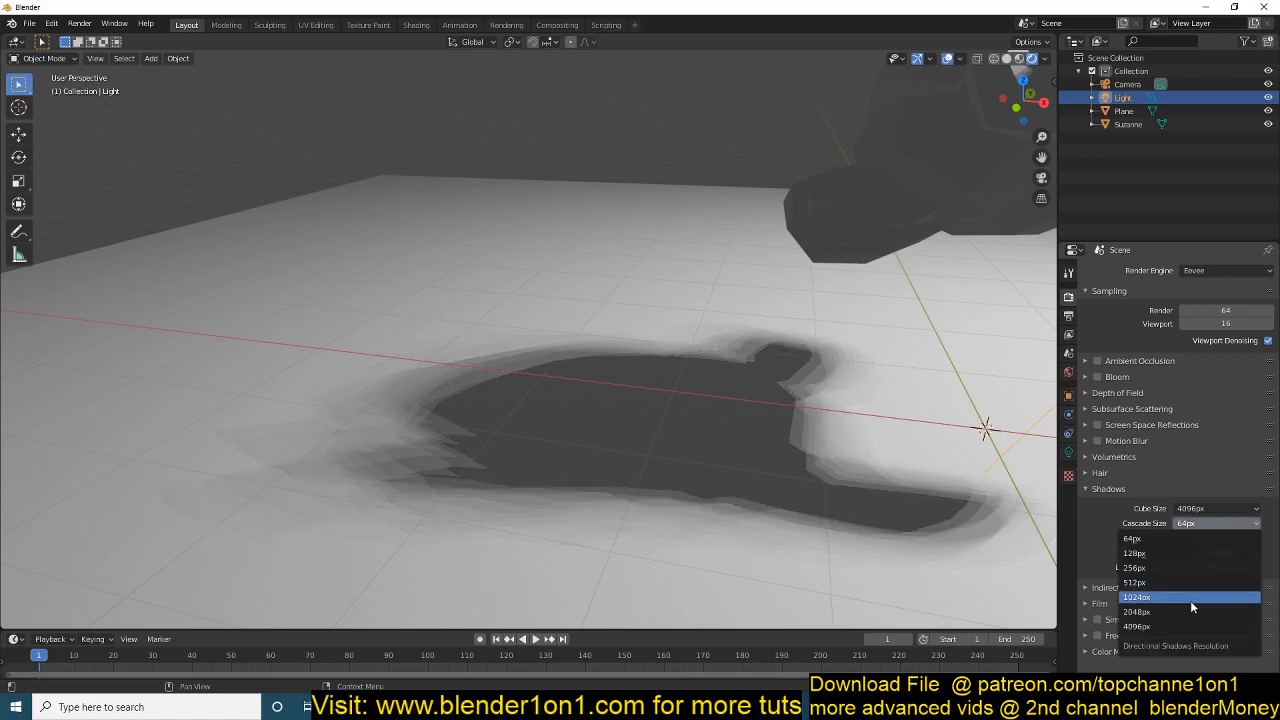
{"action": "left_click", "coordinate": [1190, 600]}
{"action": "left_click", "coordinate": [1210, 524]}
{"action": "left_click", "coordinate": [1188, 626]}
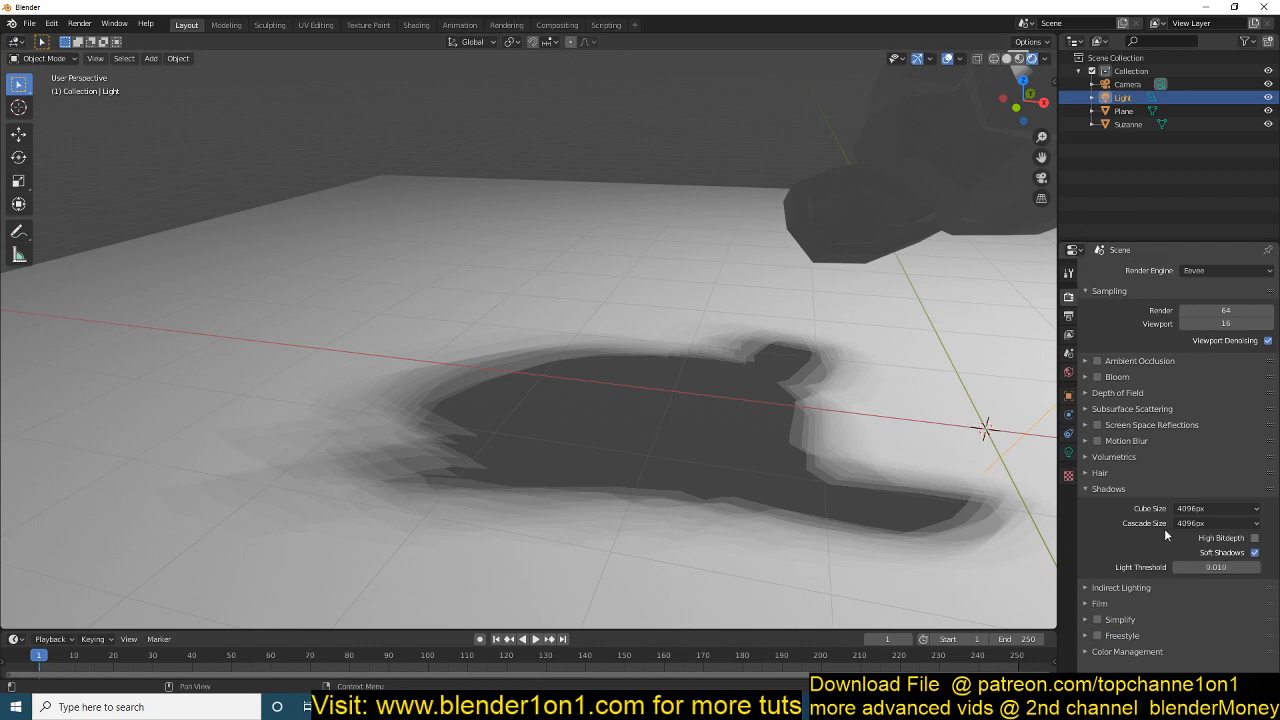
{"action": "left_click", "coordinate": [1210, 524]}
{"action": "left_click", "coordinate": [1185, 541]}
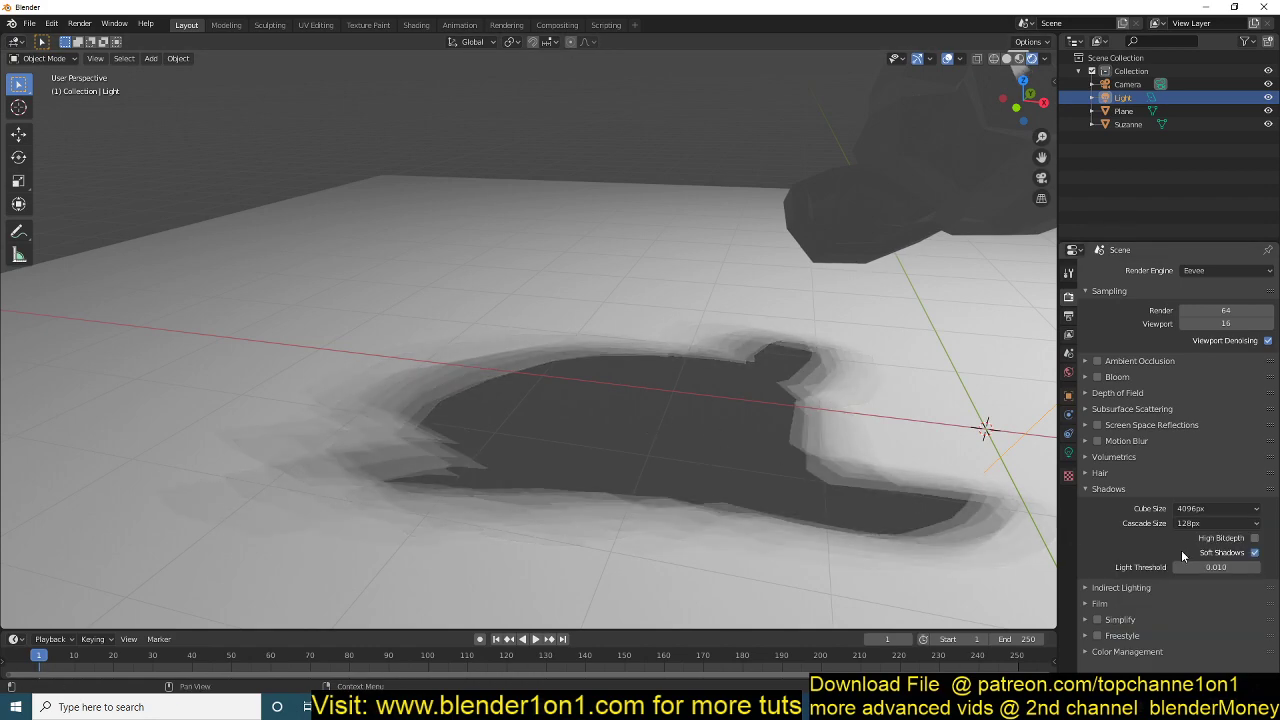
Step: Enable high bitdepth shadows and drop the cube size to 64px, viewing Suzanne's blocky shadow
{"action": "left_click", "coordinate": [1255, 538]}
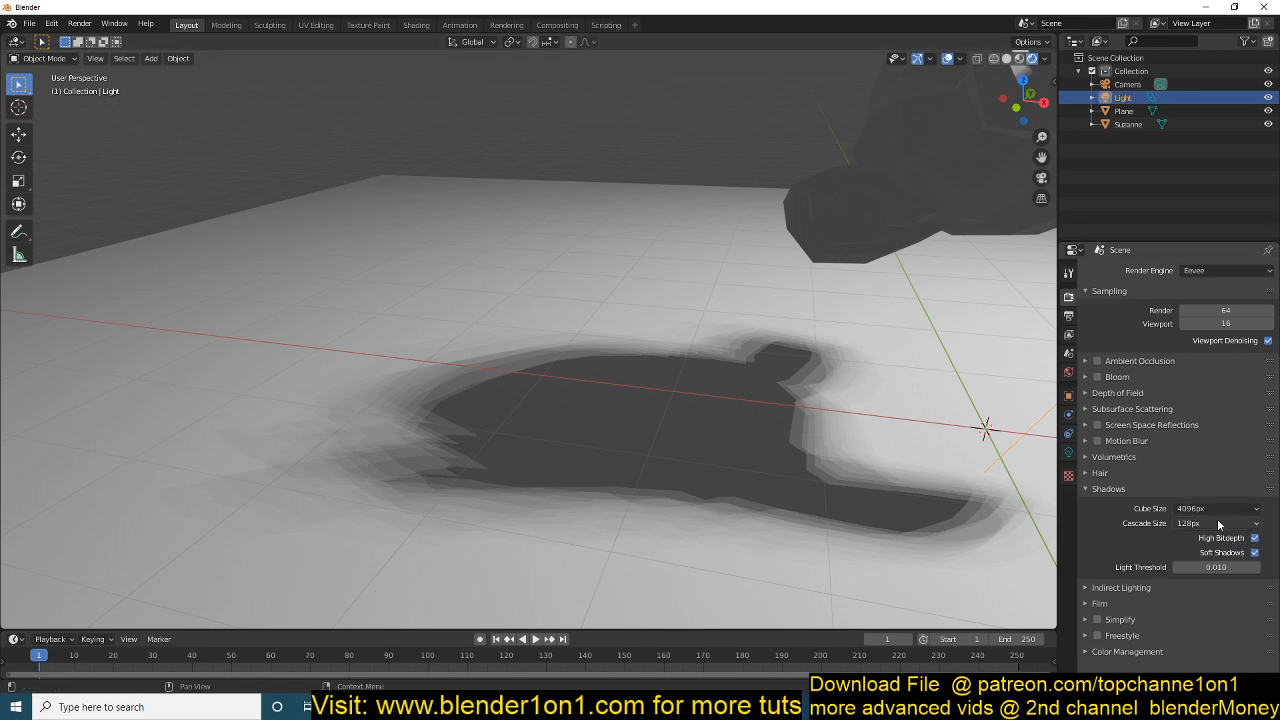
{"action": "left_click", "coordinate": [1218, 509]}
{"action": "left_click", "coordinate": [1188, 524]}
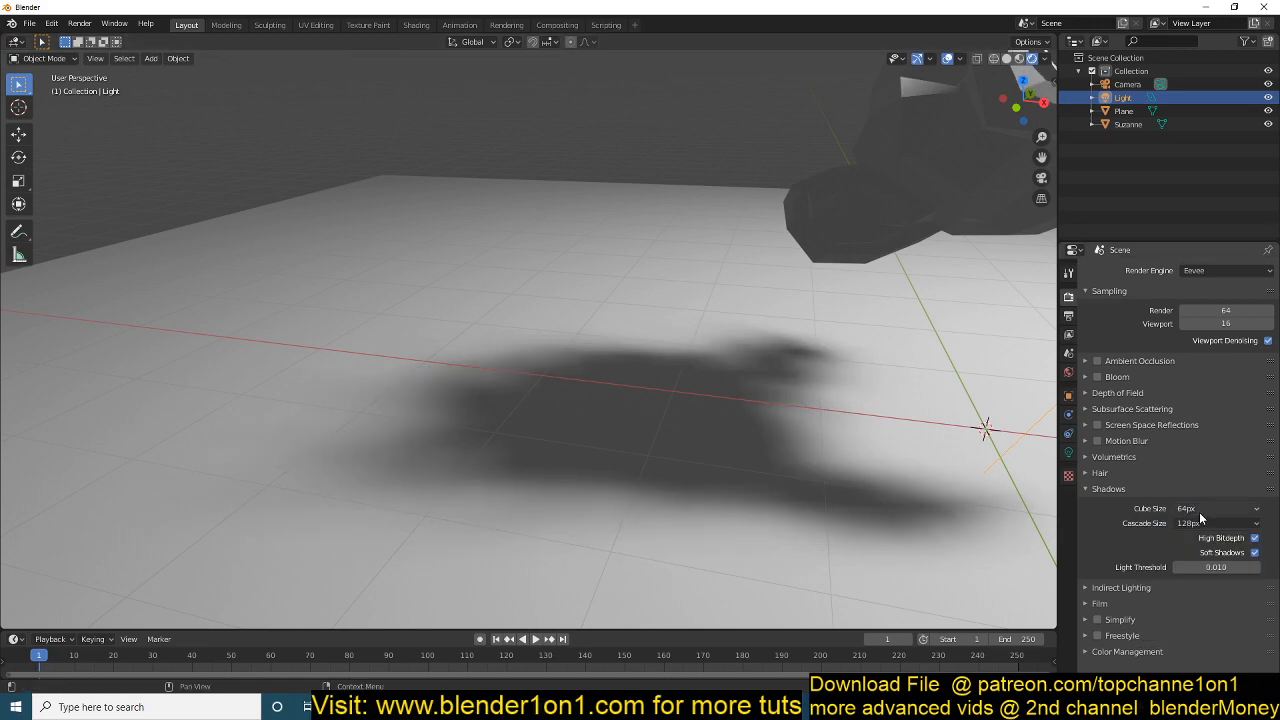
{"action": "mouse_move", "coordinate": [901, 481]}
{"action": "middle_mouse_down"}
{"action": "mouse_move", "coordinate": [840, 466]}
{"action": "mouse_move", "coordinate": [729, 476]}
{"action": "middle_mouse_up"}
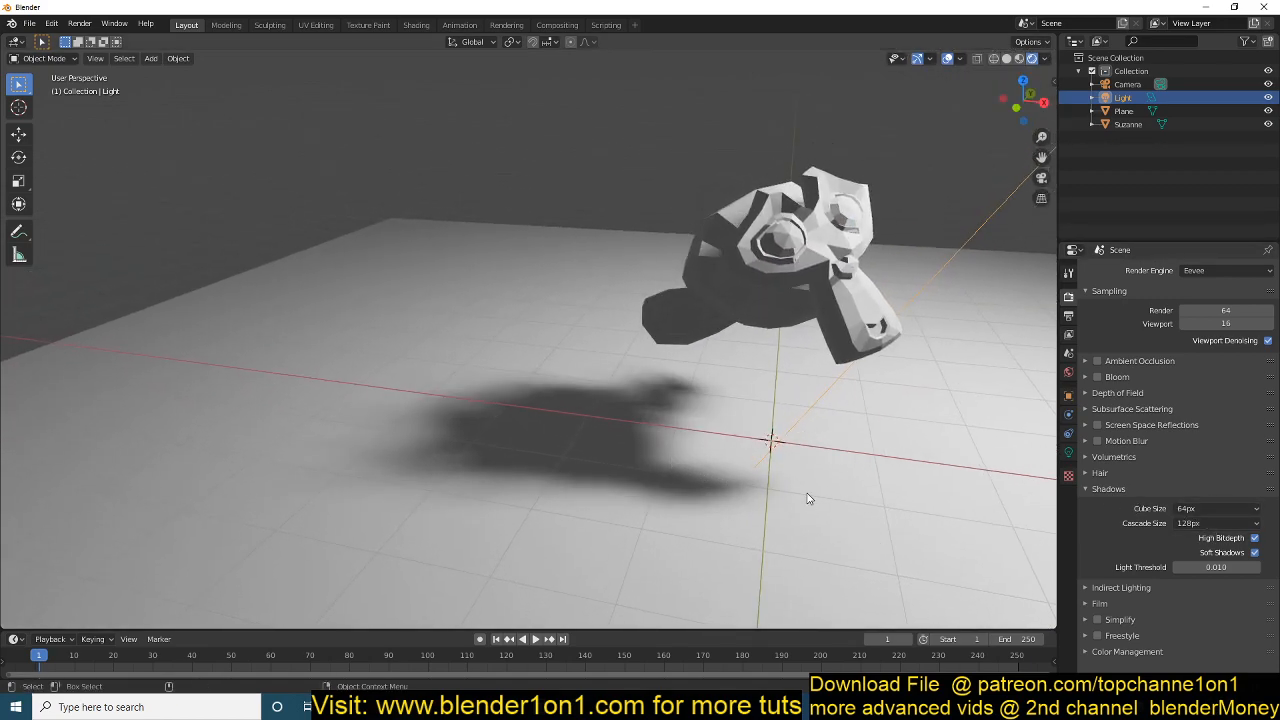
{"action": "scroll", "coordinate": [840, 447], "scroll_direction": "up", "scroll_amount": 3}
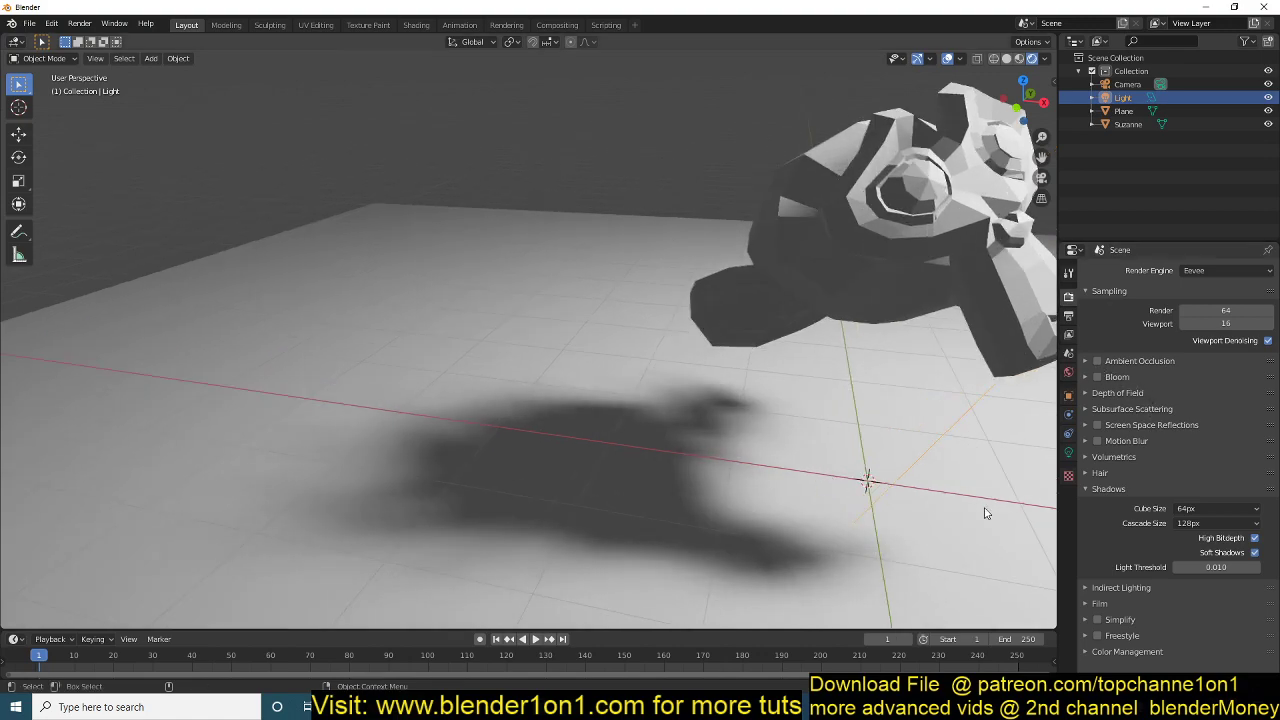
{"action": "left_click", "coordinate": [1190, 508]}
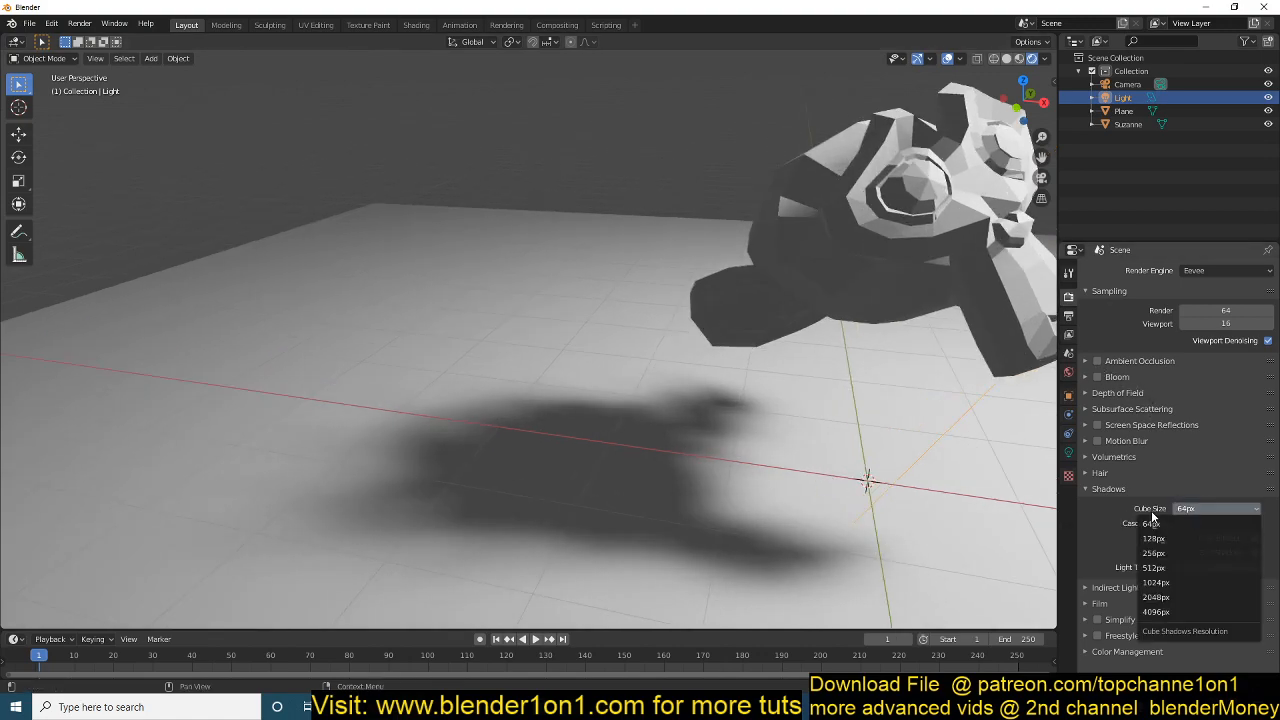
{"action": "left_click", "coordinate": [1152, 523]}
{"action": "scroll", "coordinate": [791, 496], "scroll_direction": "up", "scroll_amount": 3}
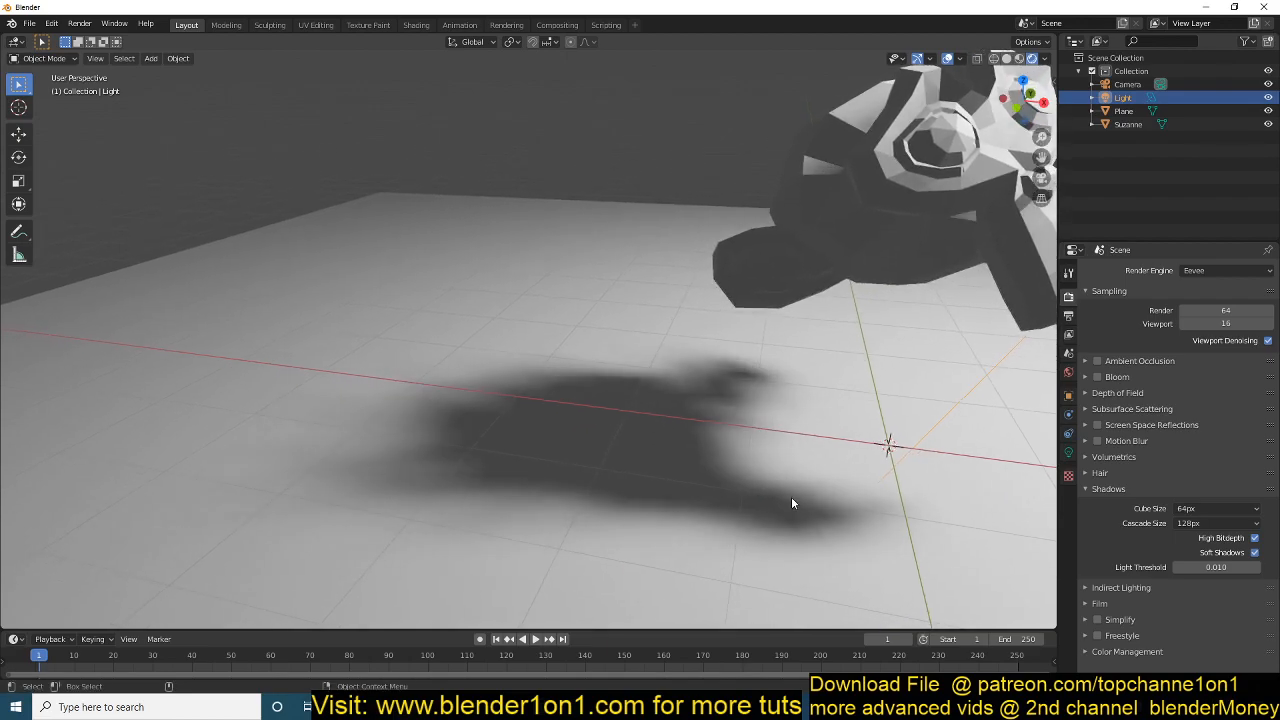
{"action": "scroll", "coordinate": [682, 429], "scroll_direction": "up", "scroll_amount": 2}
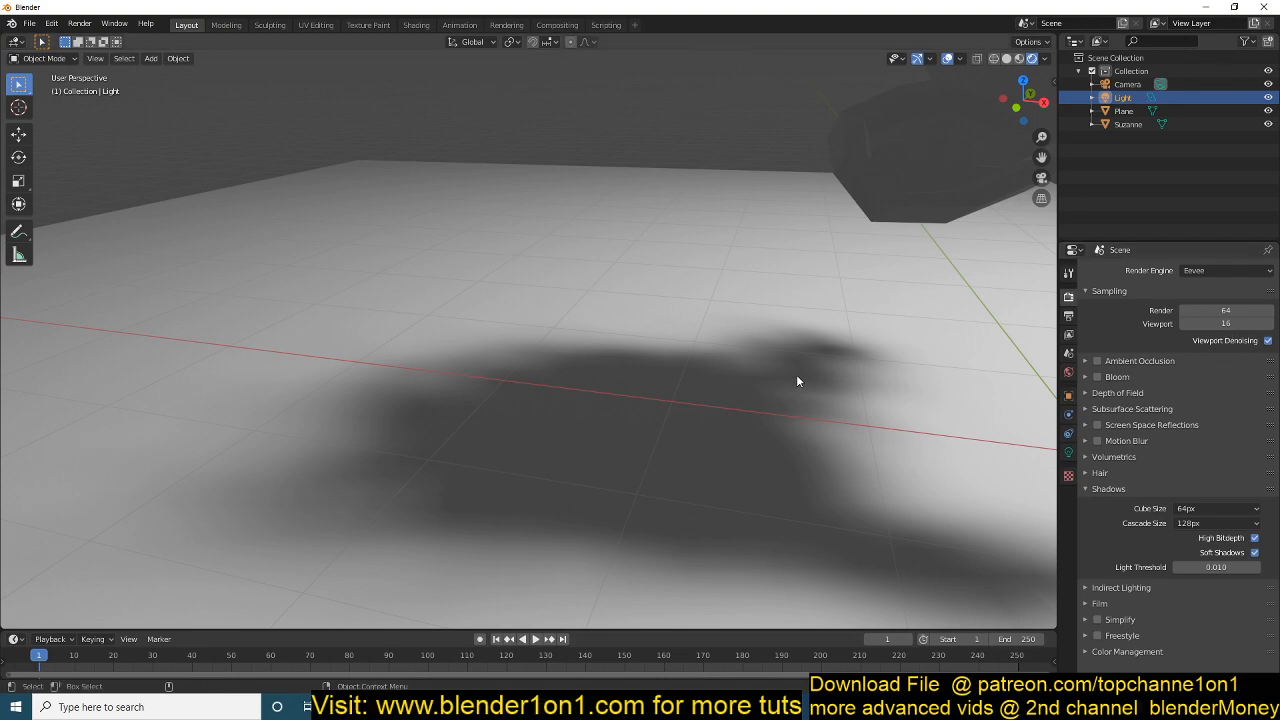
Step: Raise viewport samples to 300 and the cube size to 512px, then 4096px
{"action": "left_click", "coordinate": [1215, 508]}
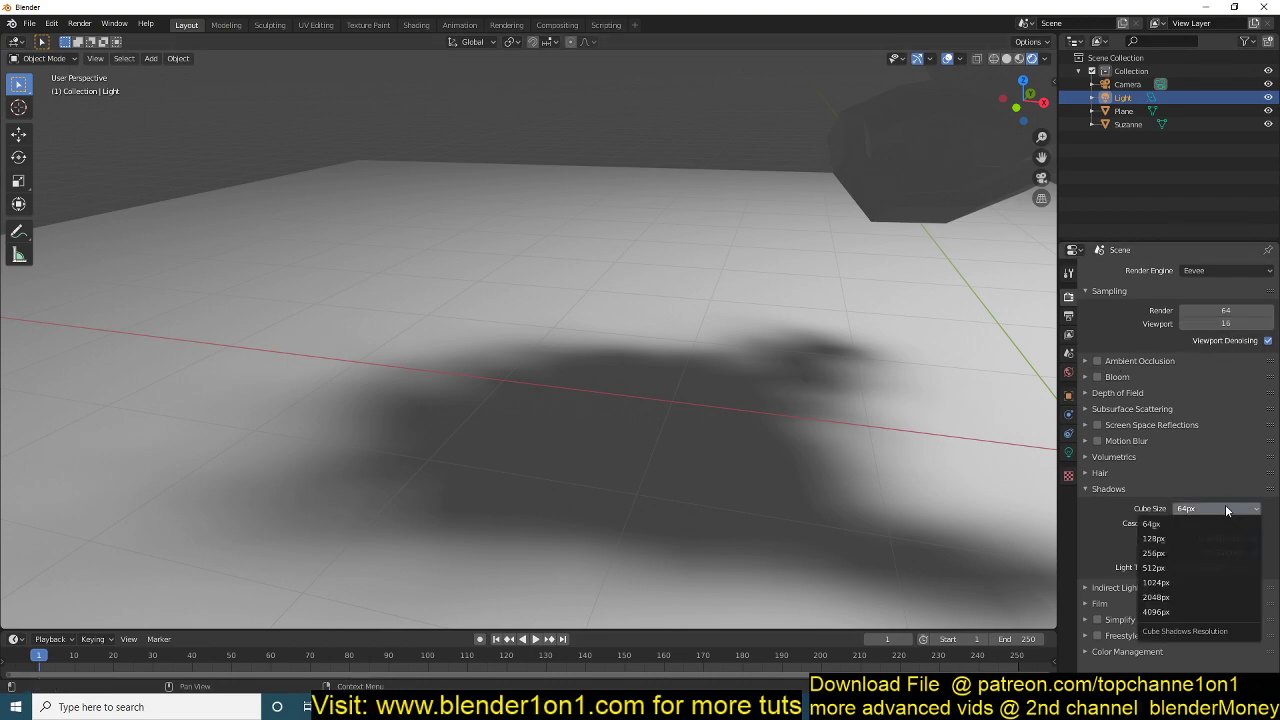
{"action": "left_click", "coordinate": [1180, 569]}
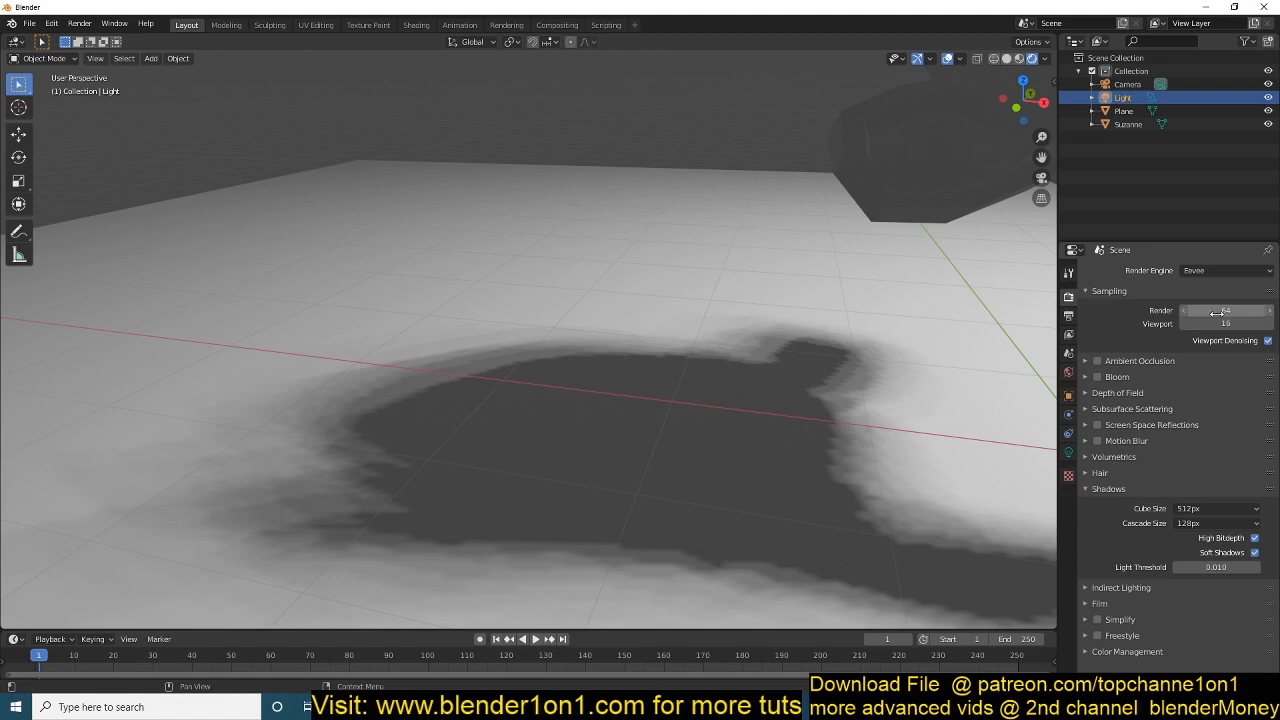
{"action": "left_click_drag", "start_coordinate": [1200, 323], "coordinate": [1245, 323]}
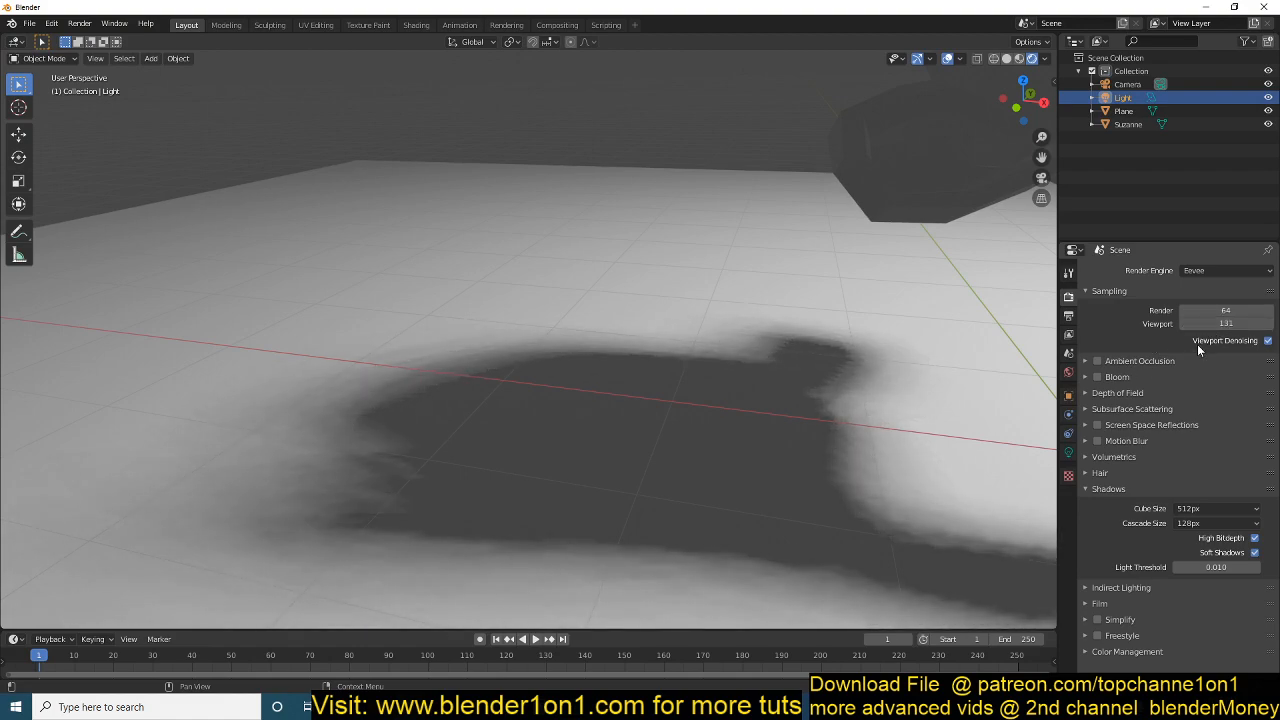
{"action": "double_click", "coordinate": [1202, 323]}
{"action": "type", "text": "300"}
{"action": "key", "text": "Return"}
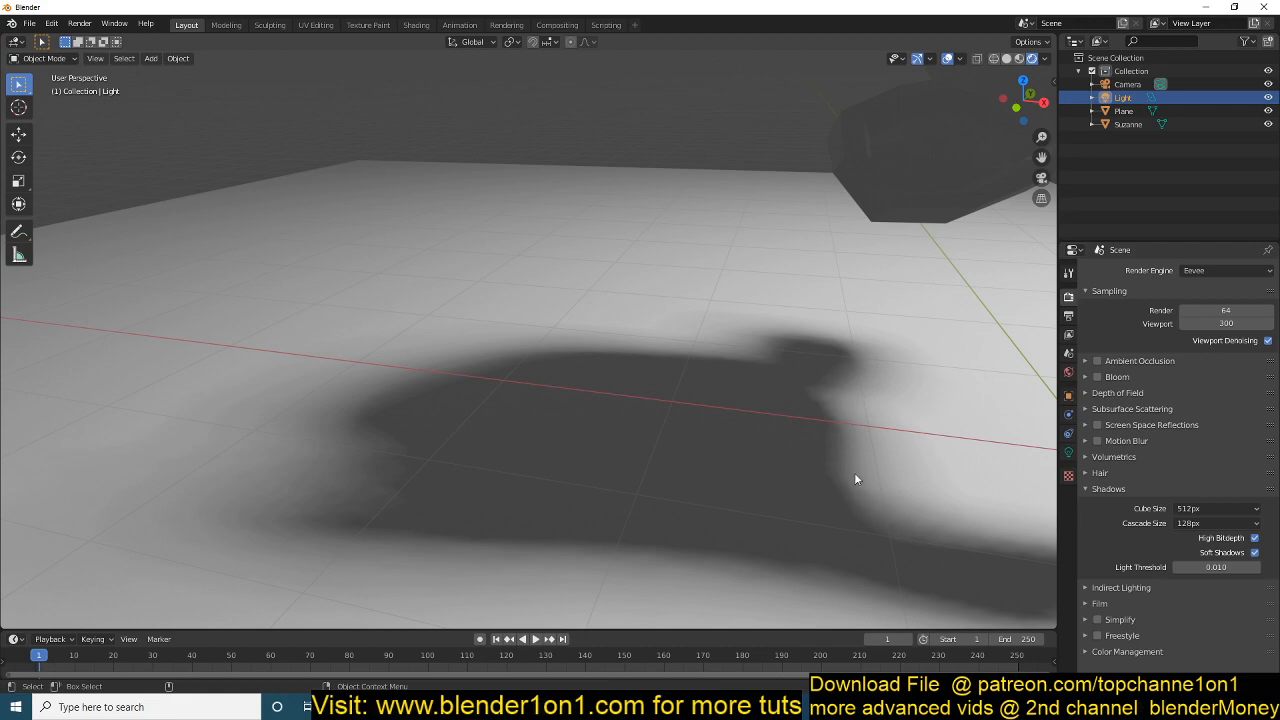
{"action": "left_click", "coordinate": [1215, 508]}
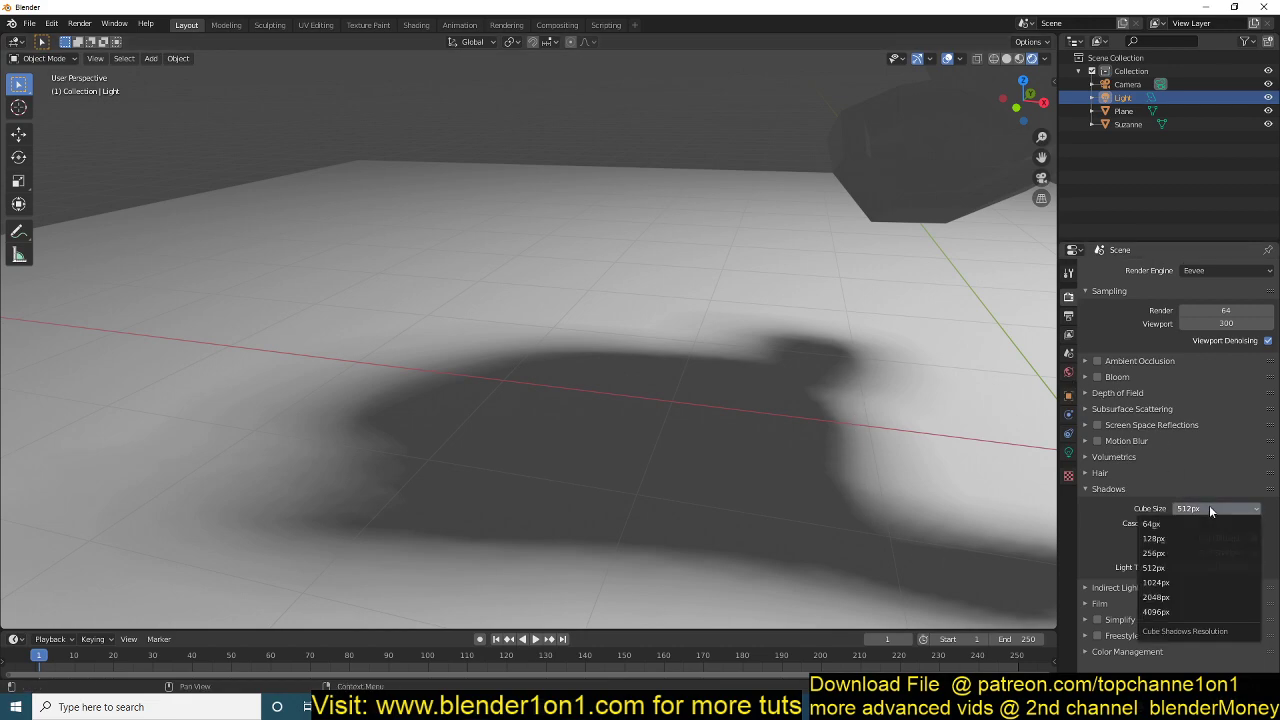
{"action": "left_click", "coordinate": [1181, 613]}
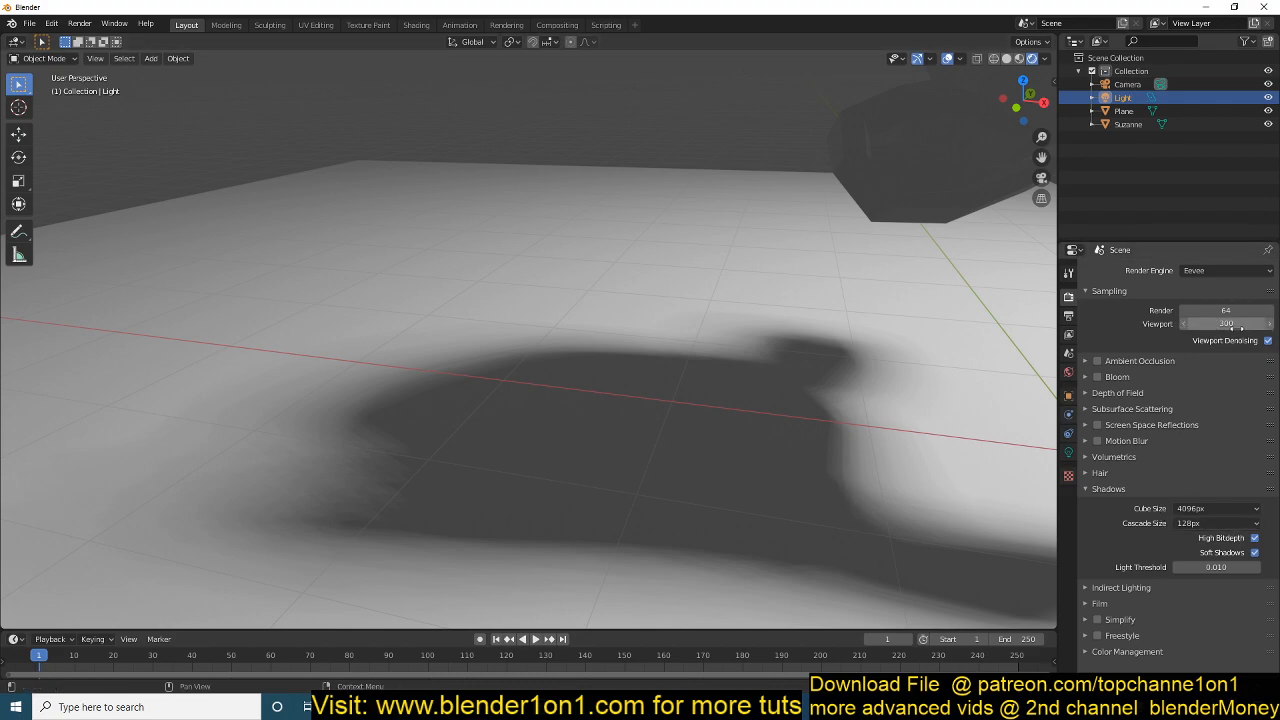
Step: Try viewport samples of 1 and 10, then set them to 130
{"action": "double_click", "coordinate": [1240, 325]}
{"action": "type", "text": "1"}
{"action": "key", "text": "Return"}
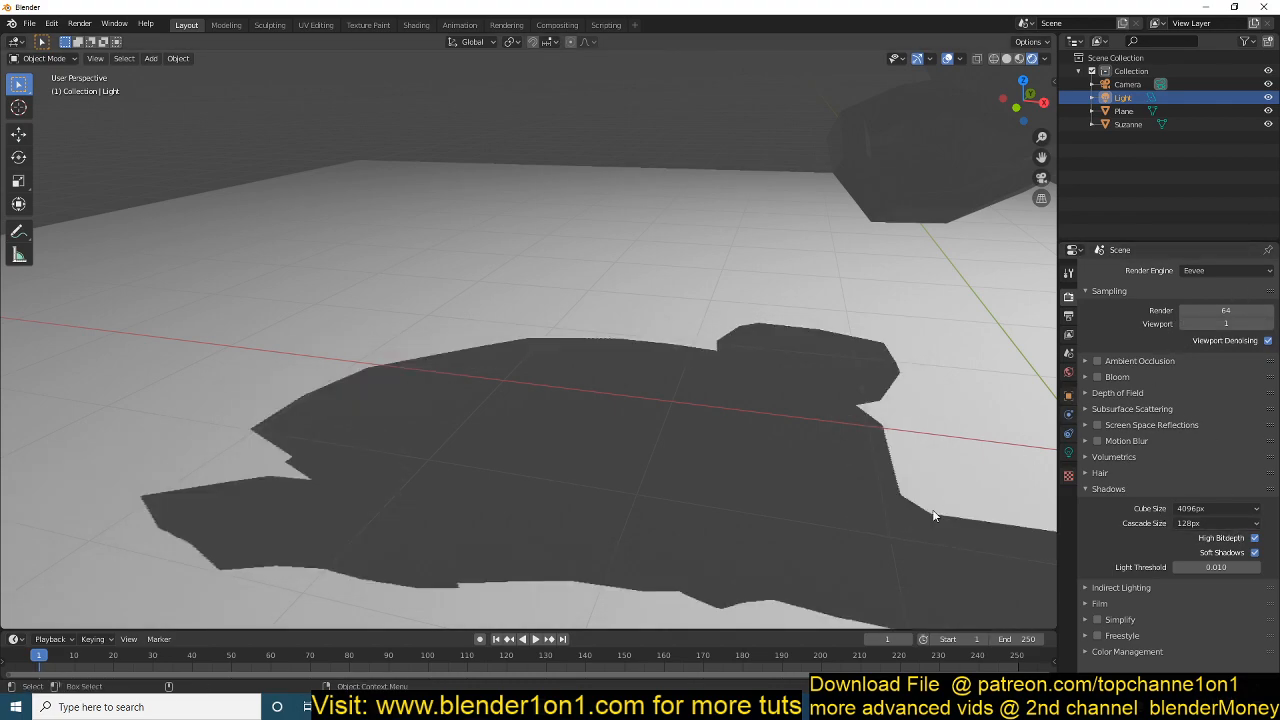
{"action": "scroll", "coordinate": [378, 450], "scroll_direction": "down", "scroll_amount": 3}
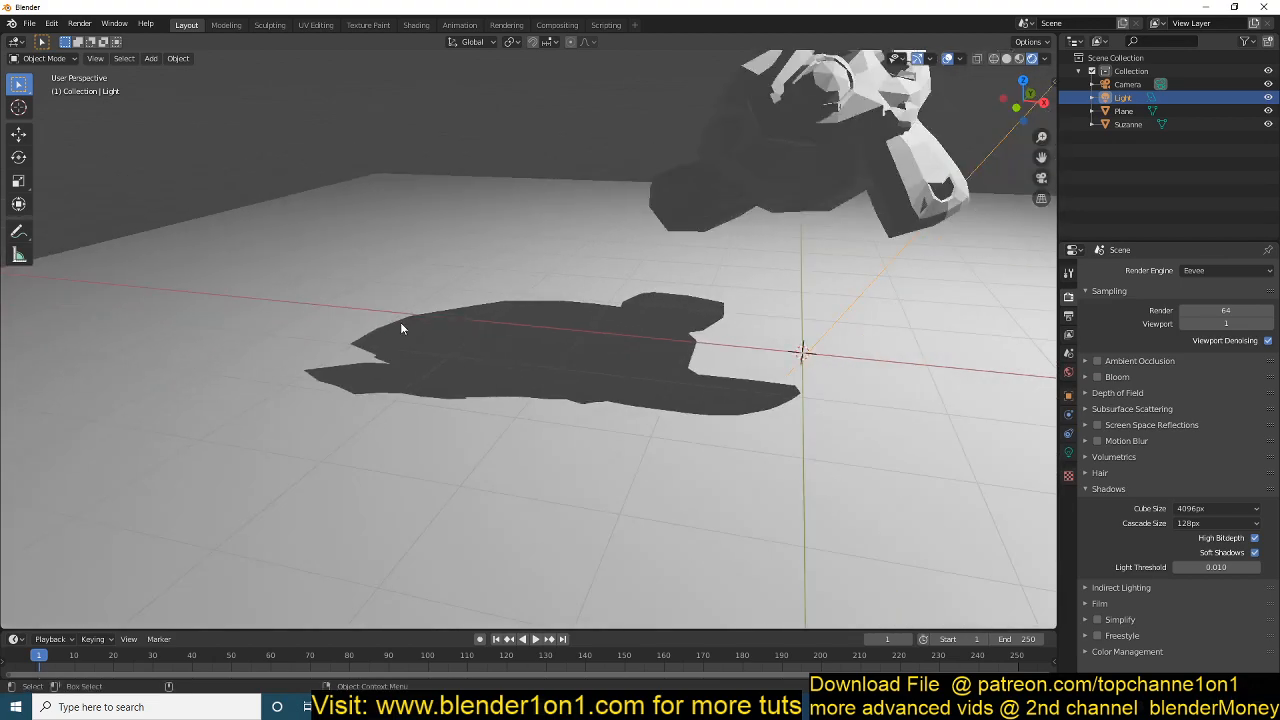
{"action": "scroll", "coordinate": [400, 322], "scroll_direction": "up", "scroll_amount": 3}
{"action": "double_click", "coordinate": [1225, 324]}
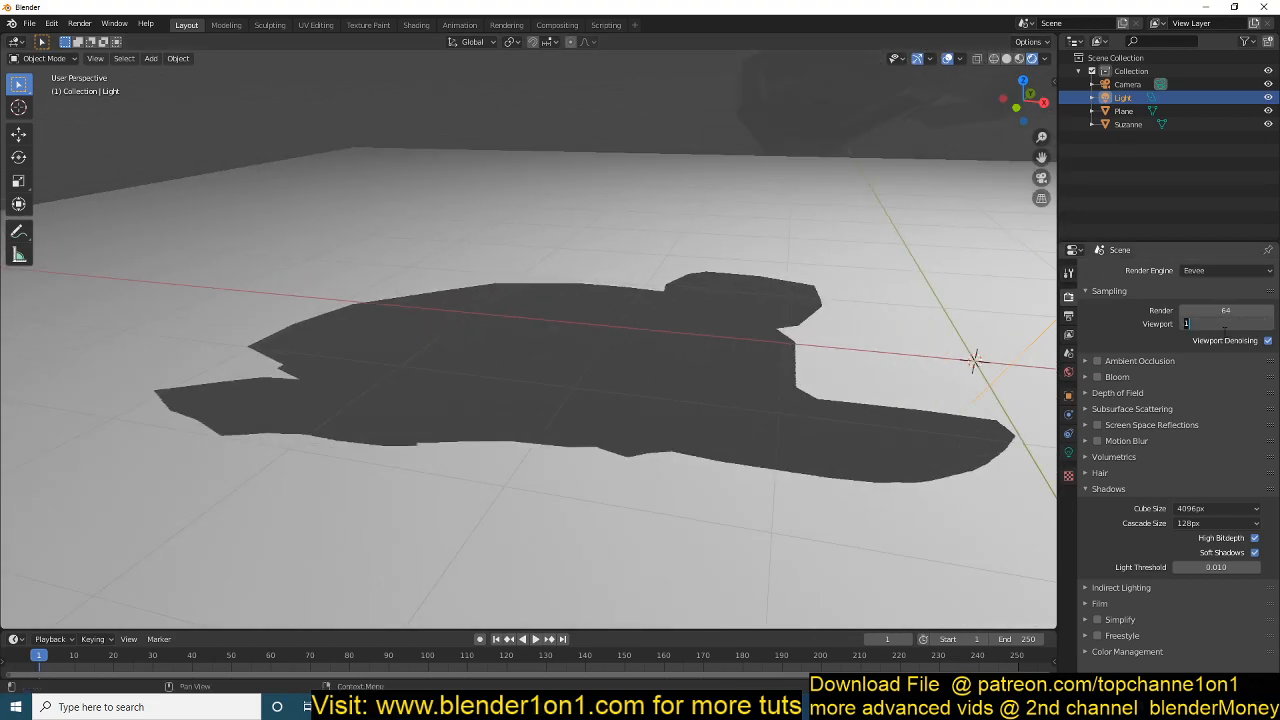
{"action": "type", "text": "0"}
{"action": "key", "text": "Return"}
{"action": "double_click", "coordinate": [1225, 324]}
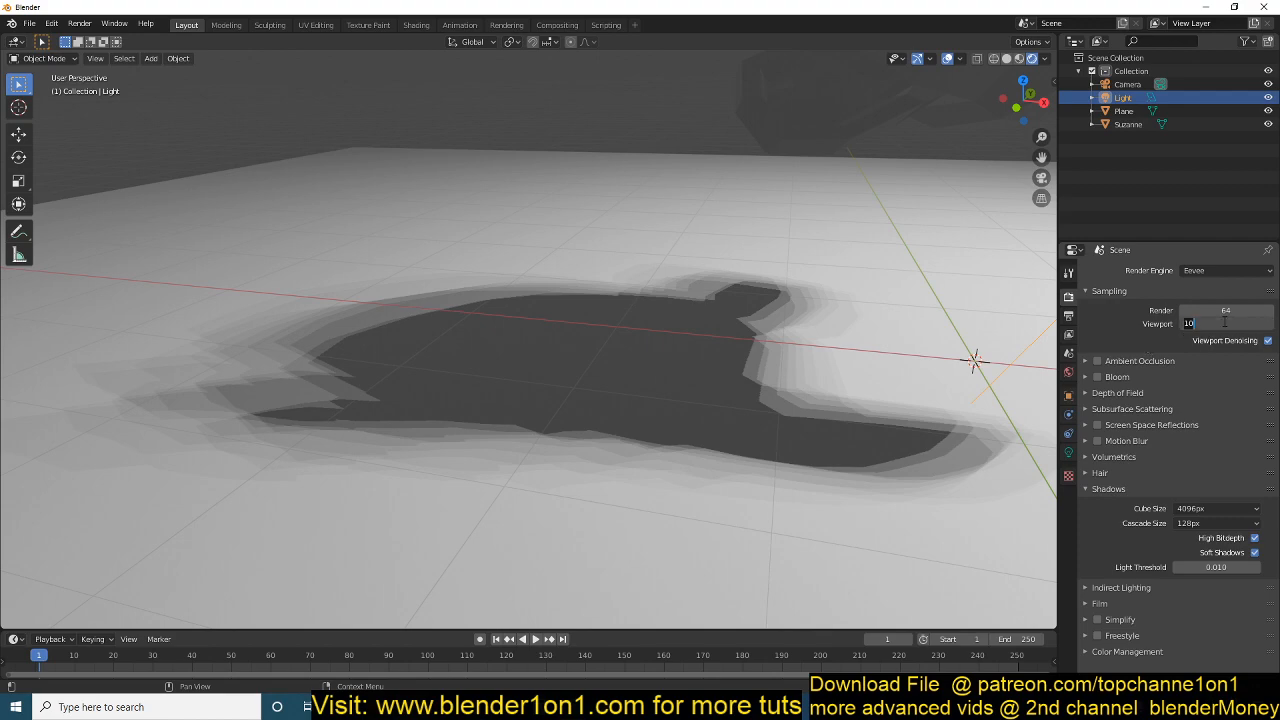
{"action": "type", "text": "130"}
{"action": "key", "text": "Return"}
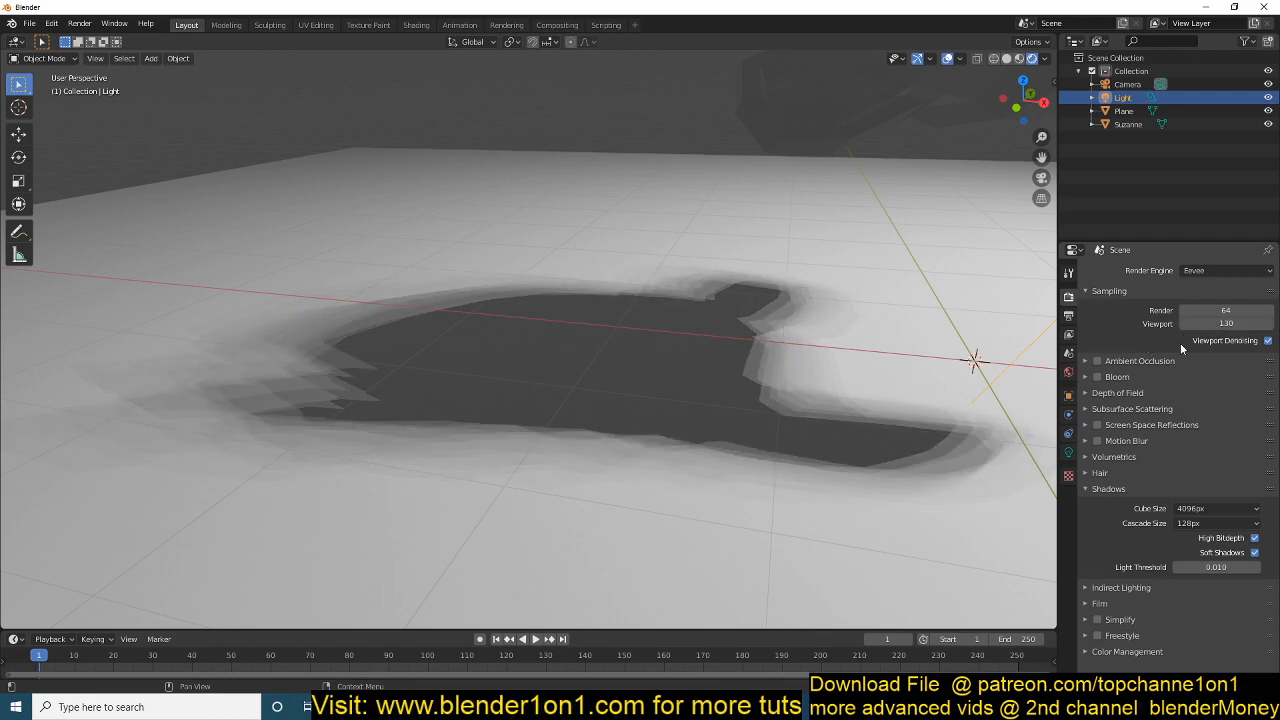
Step: Drop the shadow cube size back to 64px for a very soft shadow under Suzanne
{"action": "left_click", "coordinate": [1216, 508]}
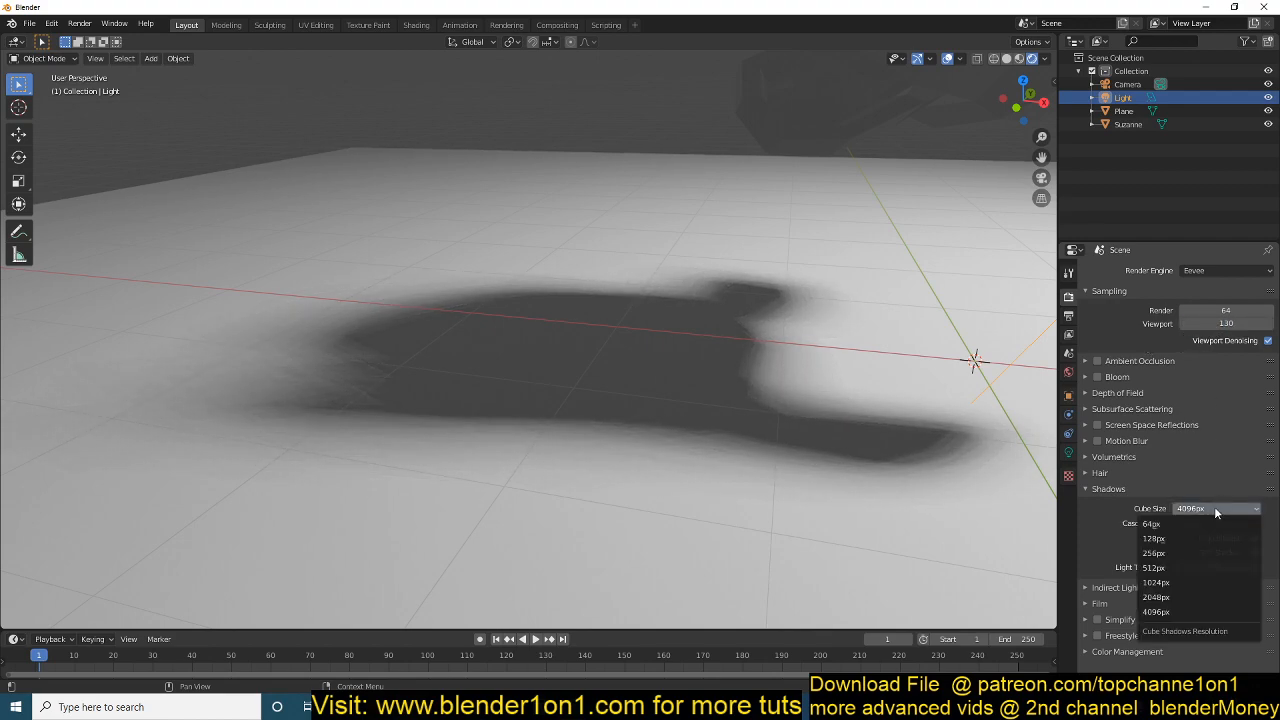
{"action": "left_click", "coordinate": [1150, 524]}
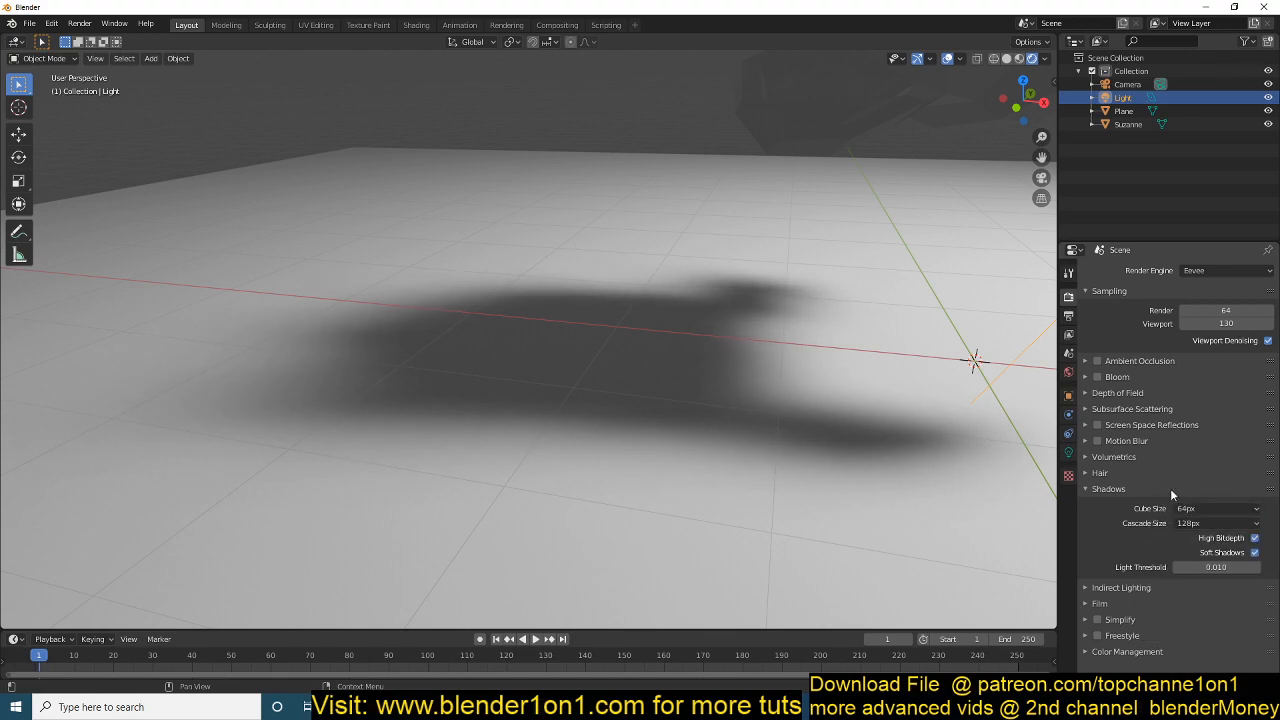
{"action": "mouse_move", "coordinate": [828, 310]}
{"action": "middle_mouse_down"}
{"action": "mouse_move", "coordinate": [828, 343]}
{"action": "mouse_move", "coordinate": [871, 198]}
{"action": "middle_mouse_up"}
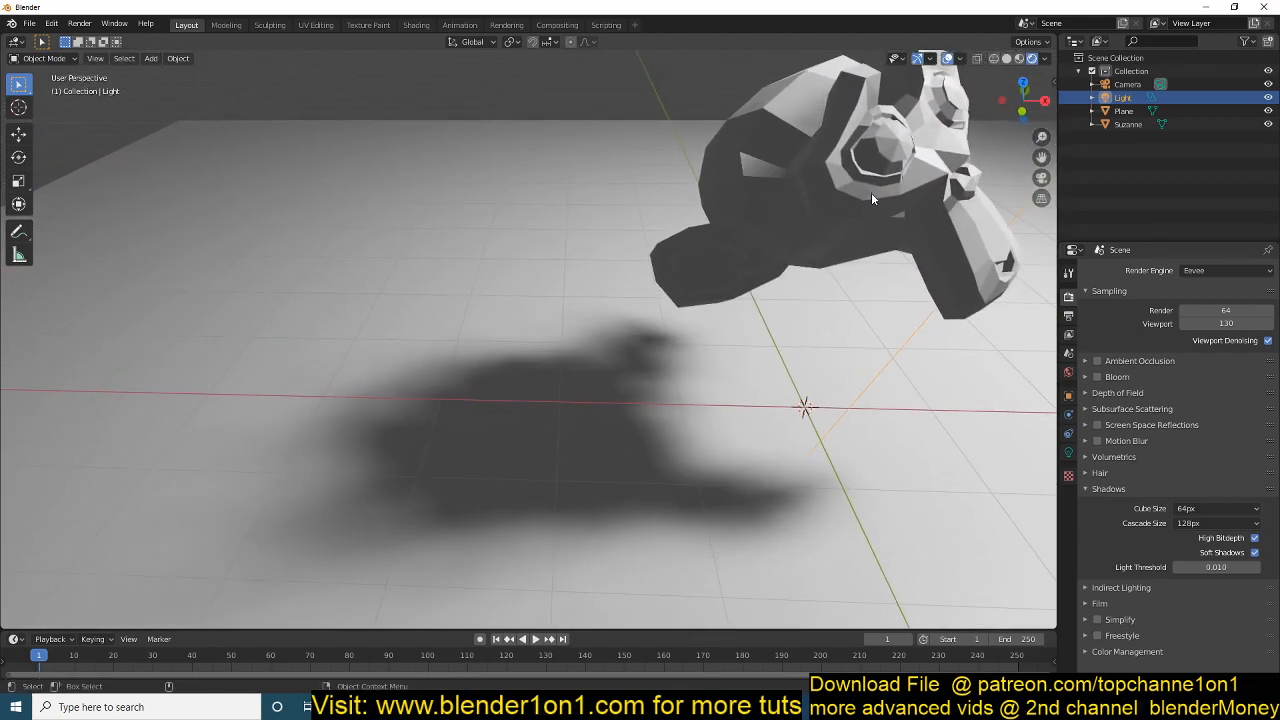
Step: Select Suzanne and set her shading to smooth
{"action": "left_click", "coordinate": [871, 190]}
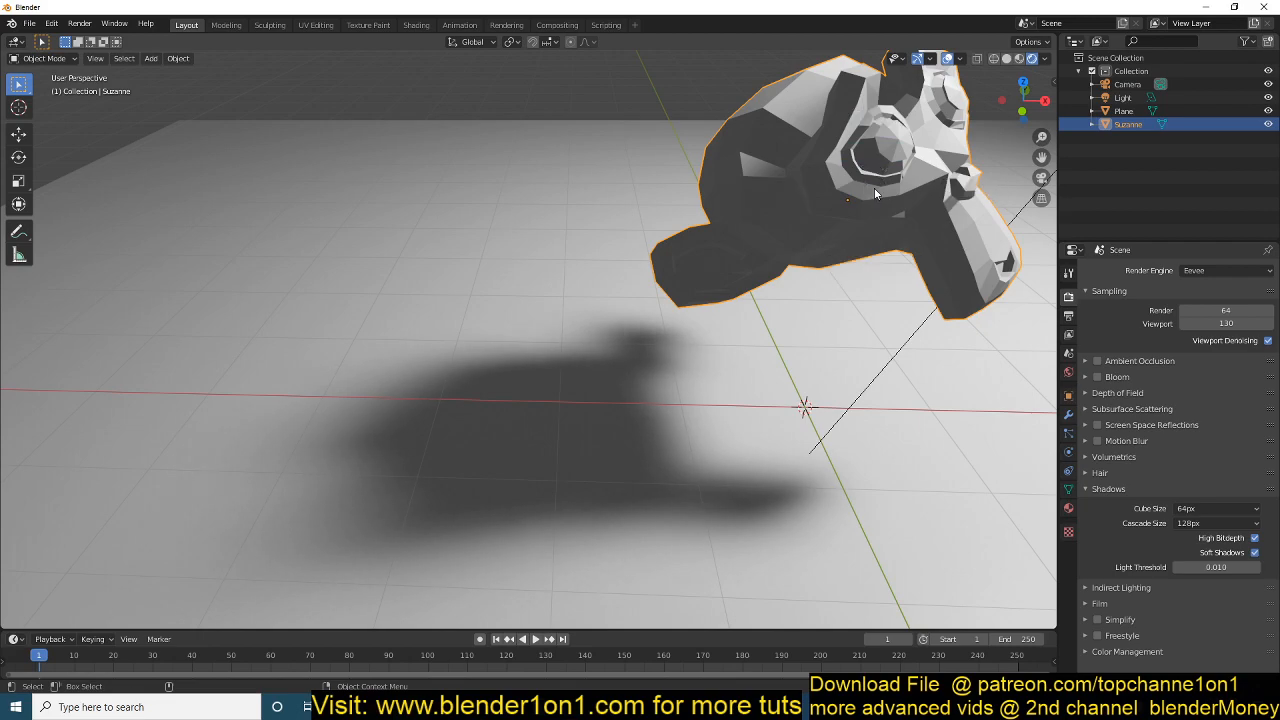
{"action": "right_click", "coordinate": [876, 192]}
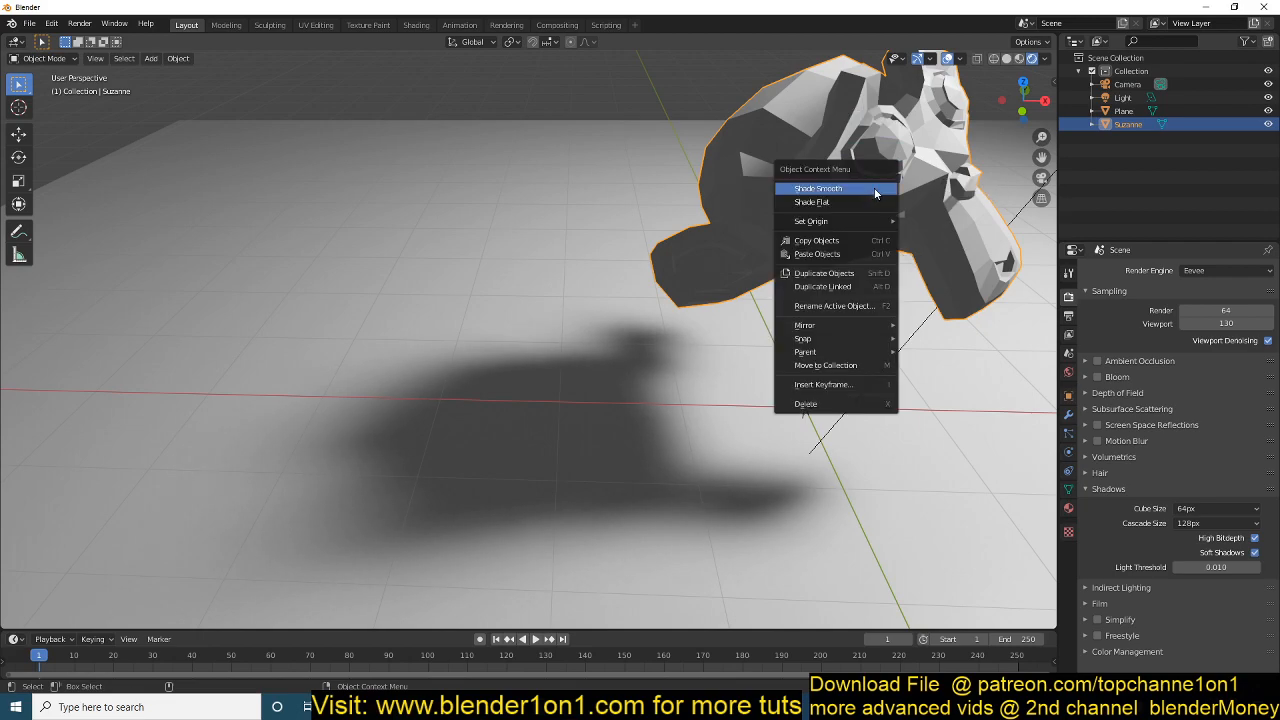
{"action": "left_click", "coordinate": [884, 194]}
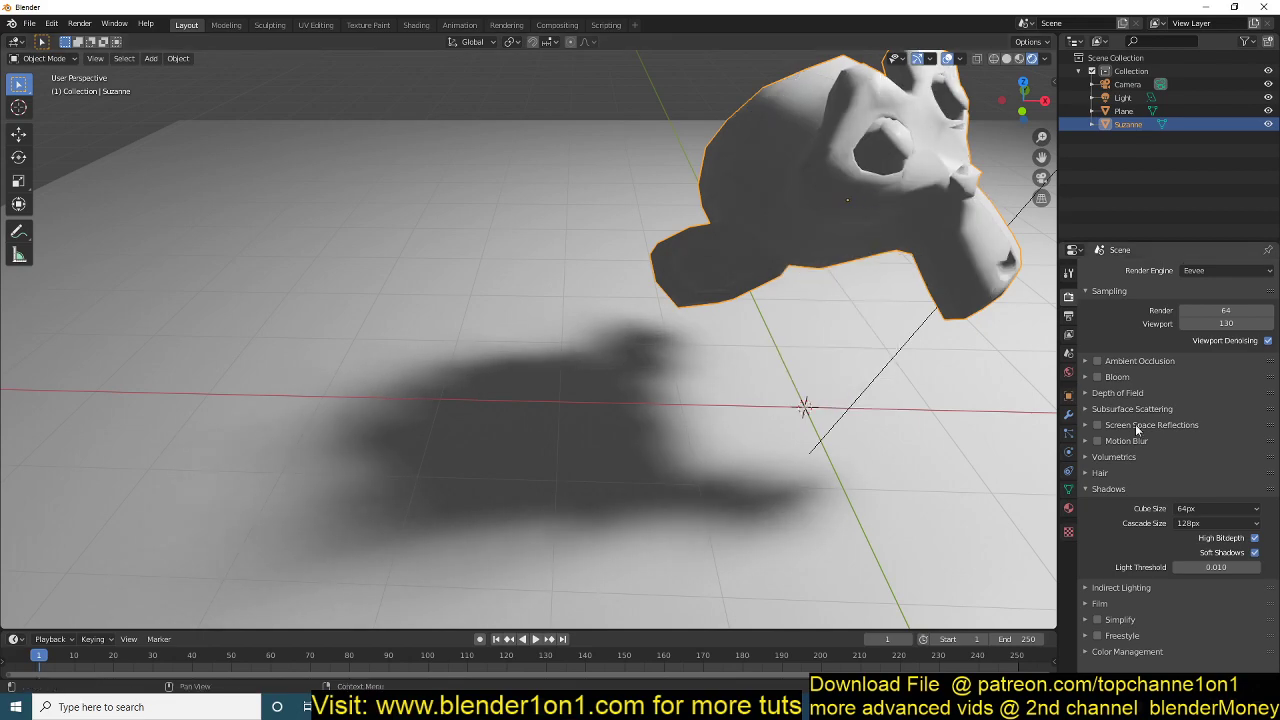
Step: Leave the cube size at 64px and re-enter 130 viewport samples
{"action": "left_click", "coordinate": [1190, 509]}
{"action": "left_click", "coordinate": [1107, 524]}
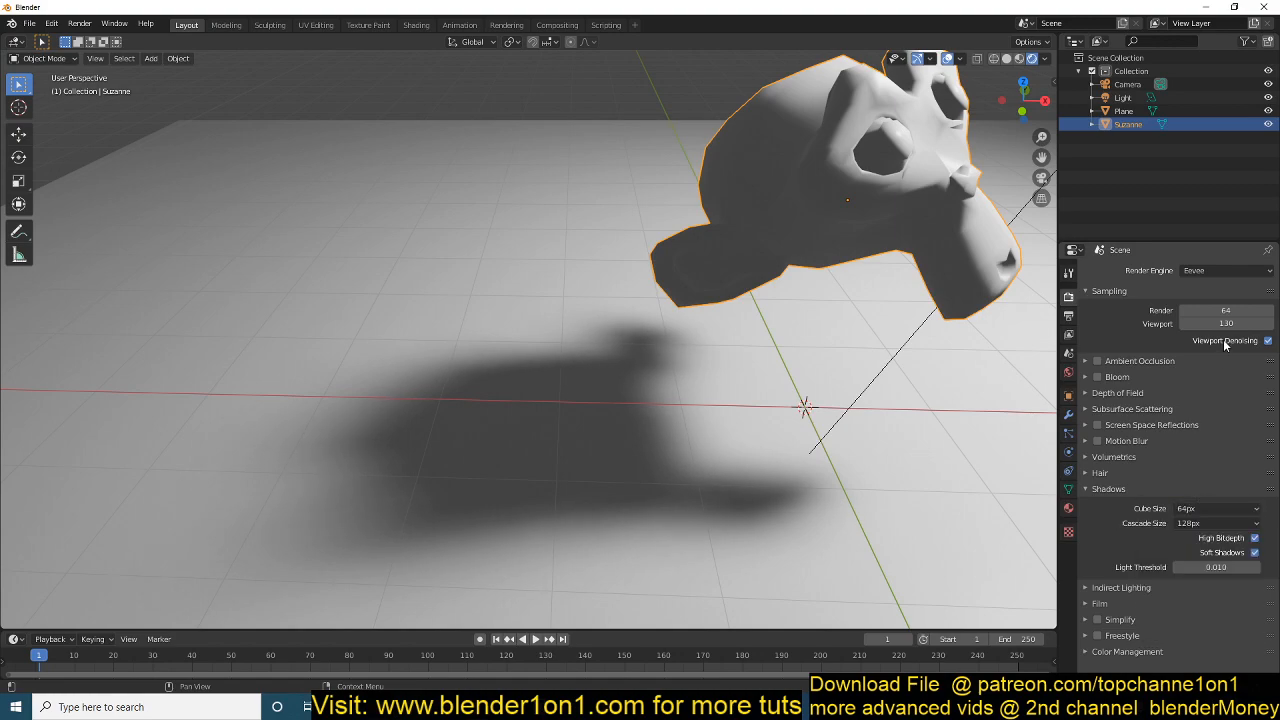
{"action": "left_click_drag", "start_coordinate": [1226, 322], "coordinate": [1232, 323]}
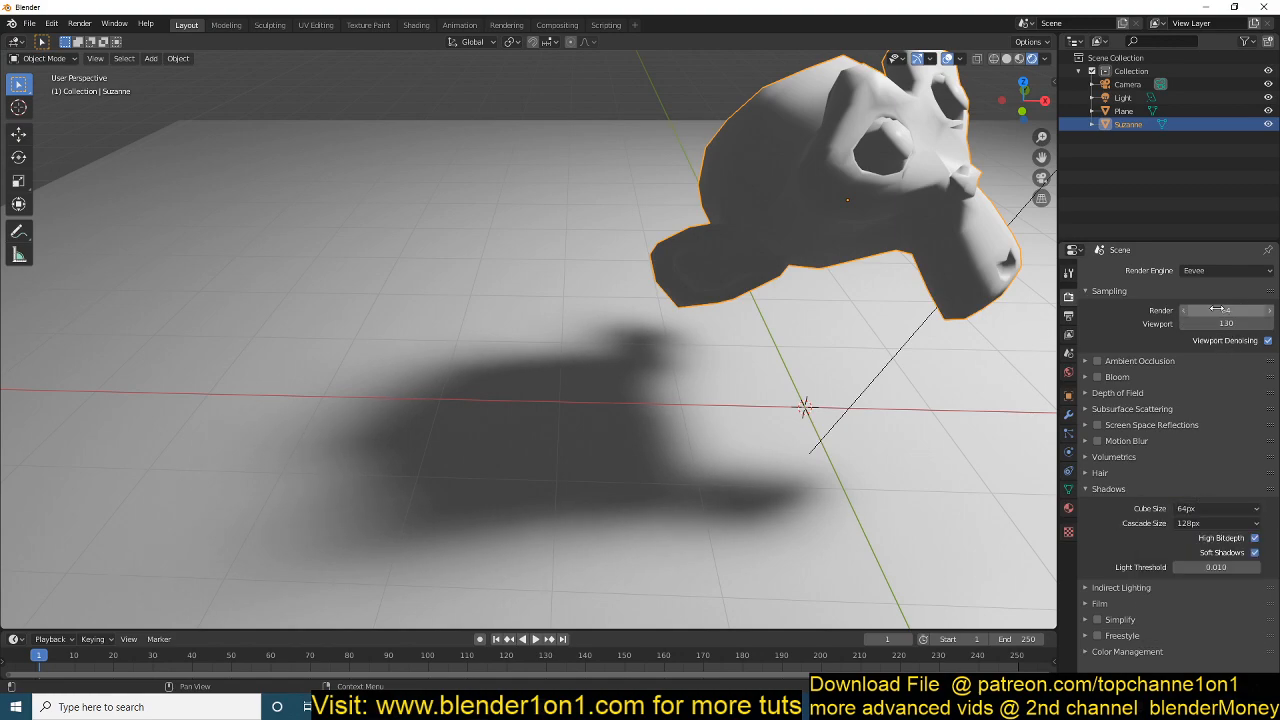
{"action": "left_click", "coordinate": [1238, 325]}
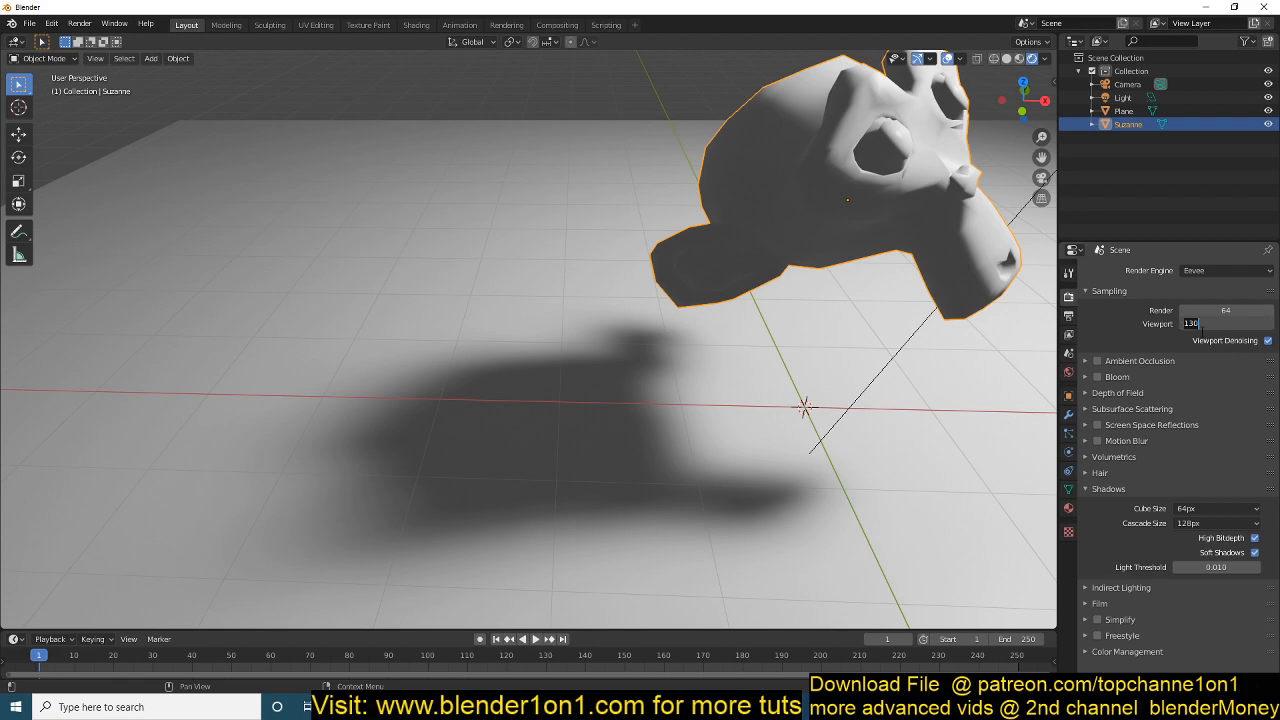
{"action": "key", "text": "Return"}
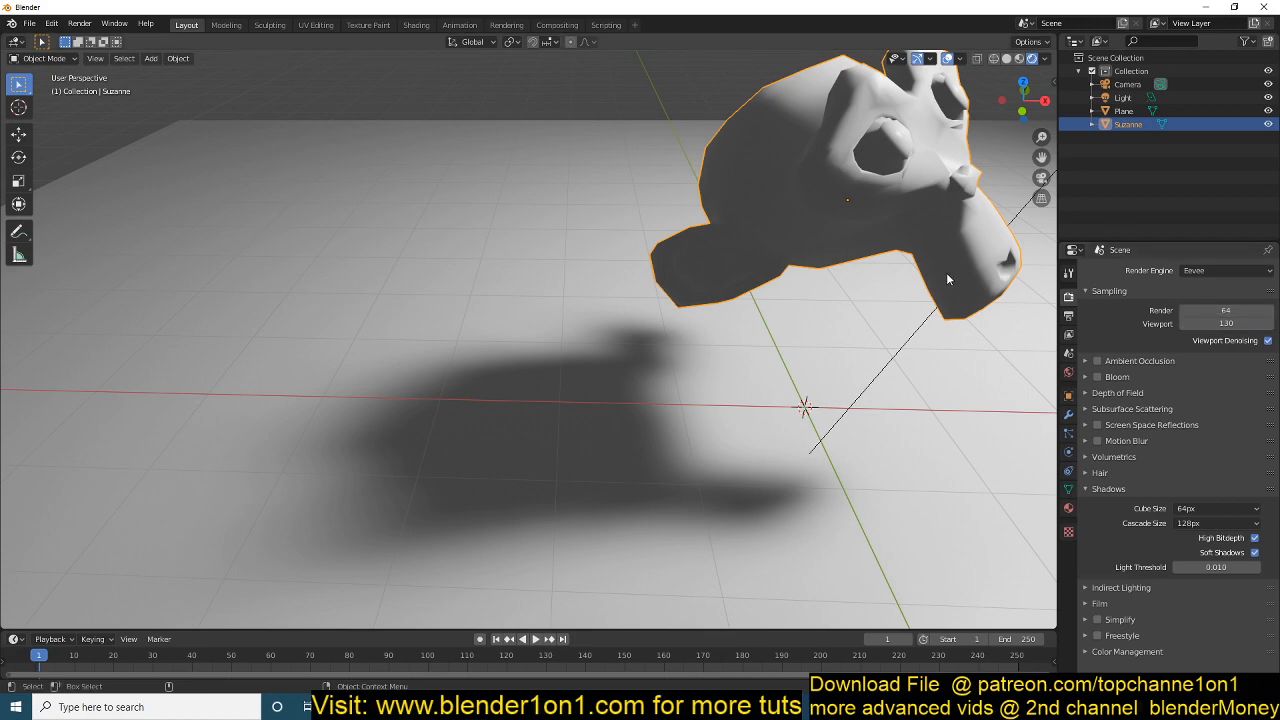
Step: Set render samples to 1, render a test image with F12 showing a jagged shadow, then close it
{"action": "double_click", "coordinate": [1221, 310]}
{"action": "type", "text": "1"}
{"action": "key", "text": "Return"}
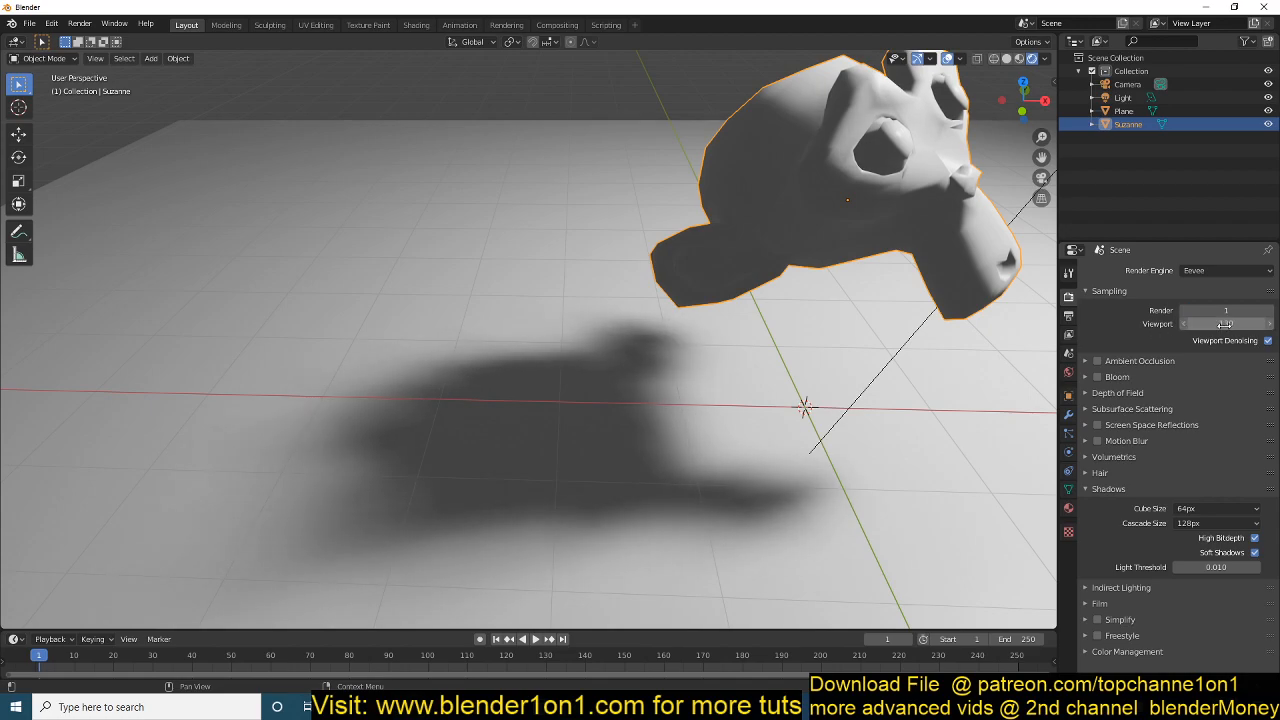
{"action": "key", "text": "Return"}
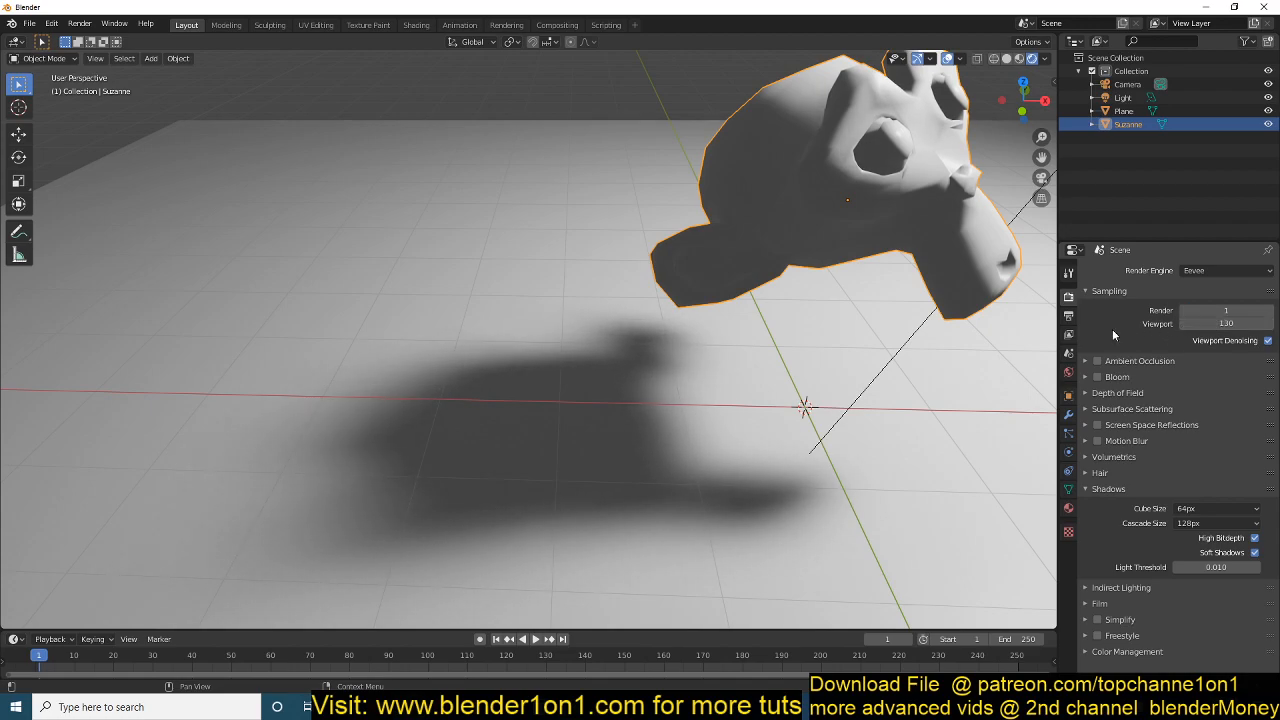
{"action": "key", "text": "F12"}
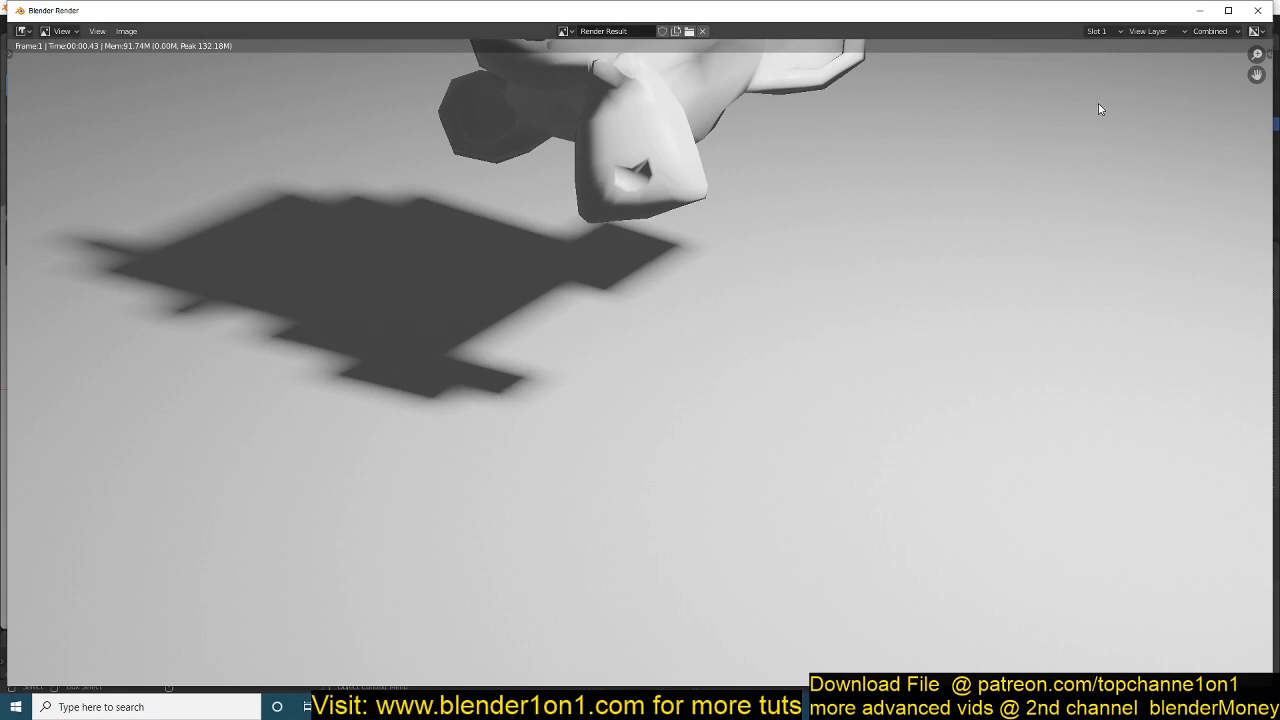
{"action": "left_click", "coordinate": [1258, 10]}
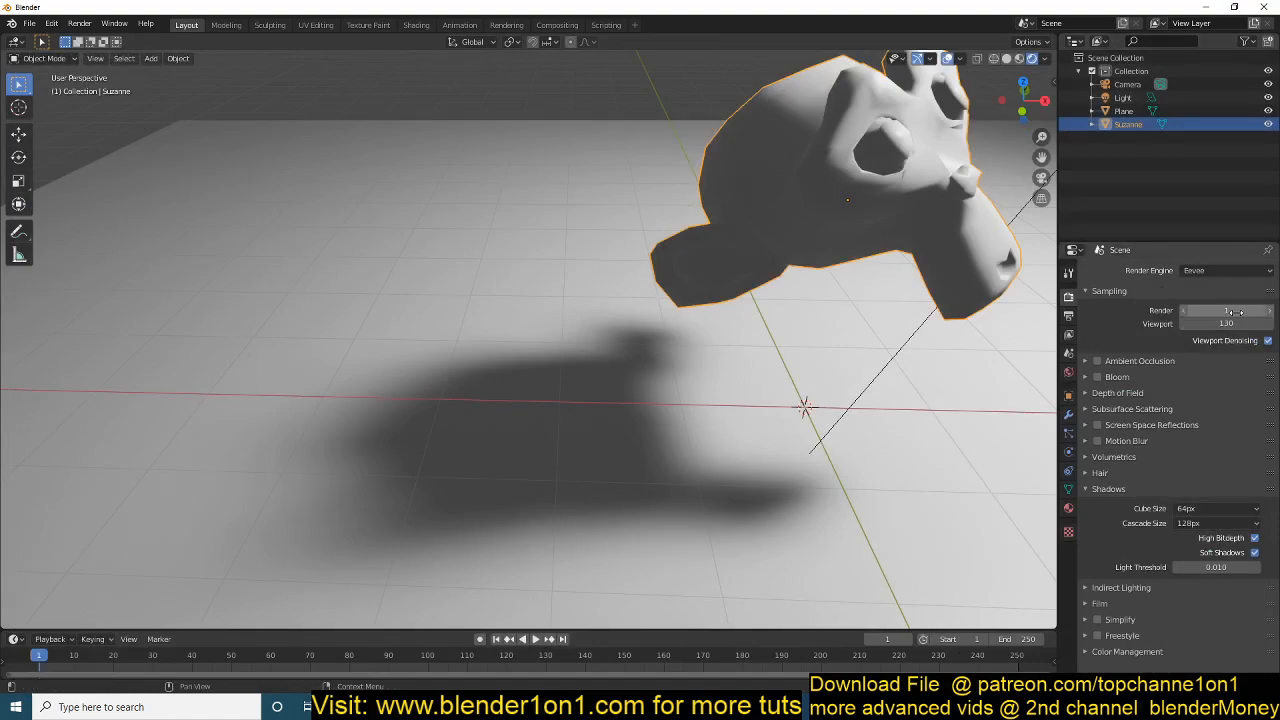
Step: Raise Eevee's Sampling render samples to 130 so Suzanne's shadow smooths out
{"action": "double_click", "coordinate": [1230, 310]}
{"action": "key", "text": "Return"}
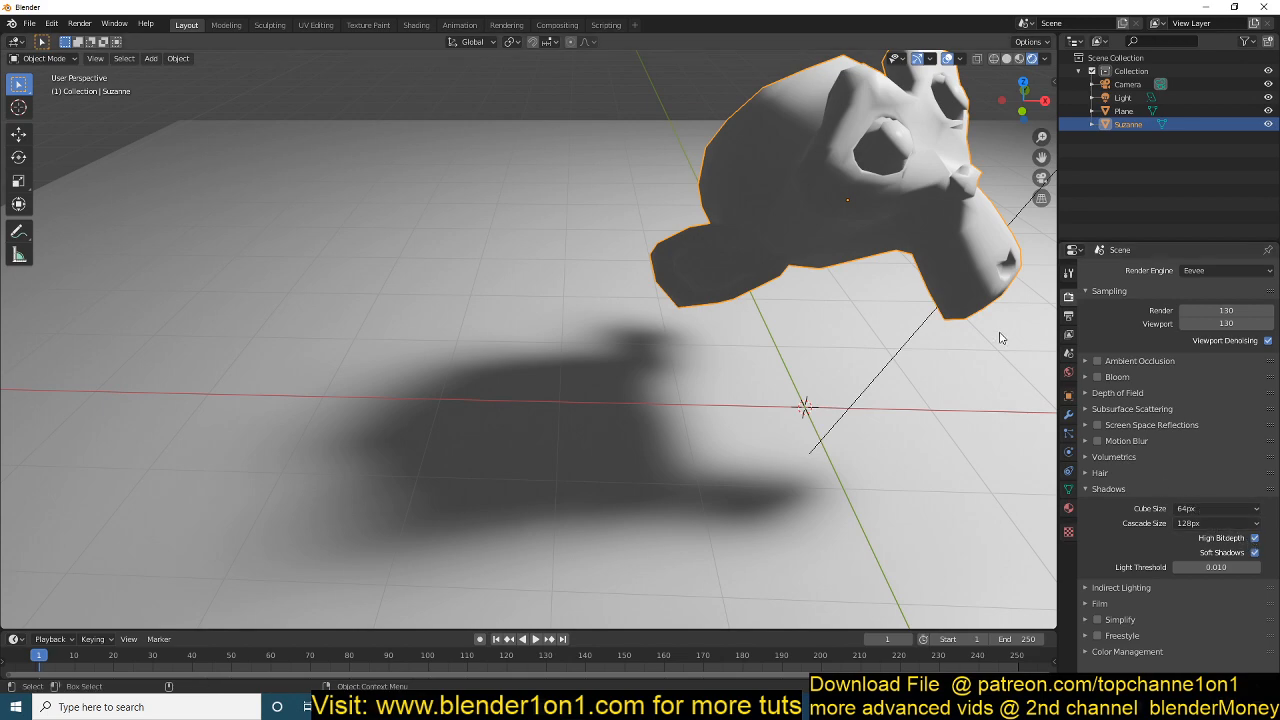
Step: Select the Light object and shrink its area size to 0.1 m for a sharp shadow
{"action": "middle_click_drag", "start_coordinate": [880, 350], "coordinate": [1001, 220]}
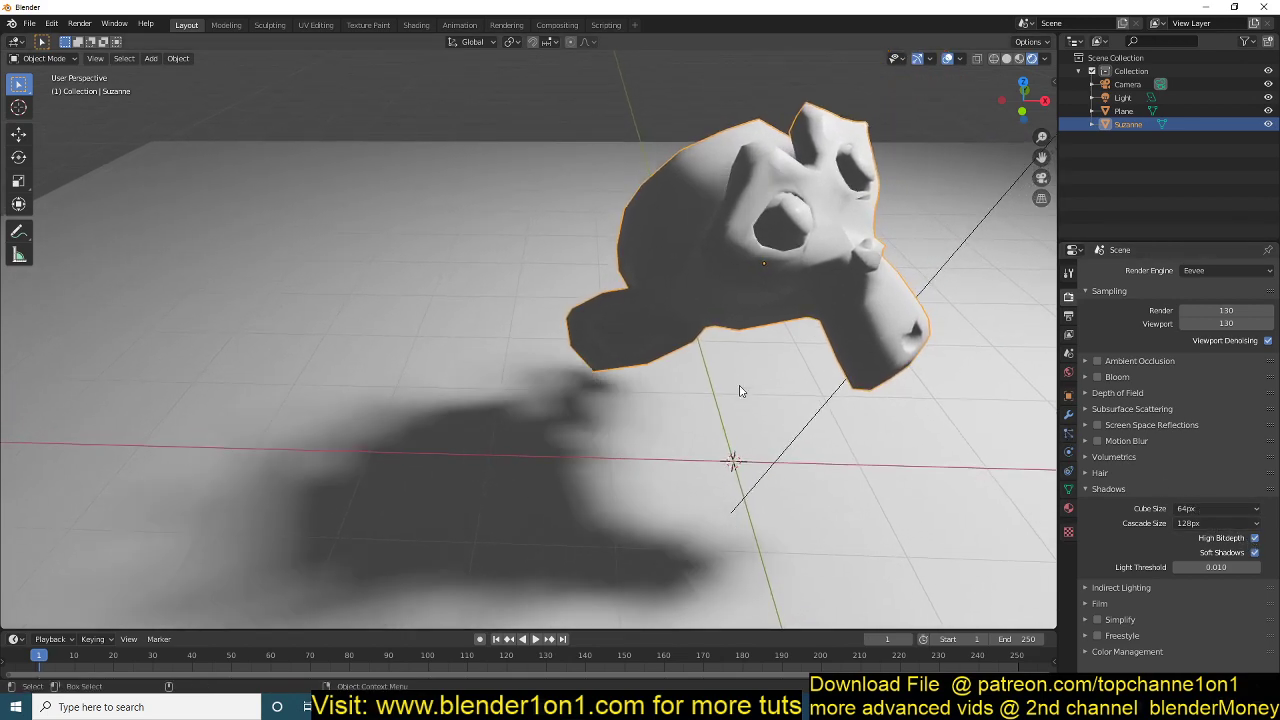
{"action": "left_click", "coordinate": [1005, 205]}
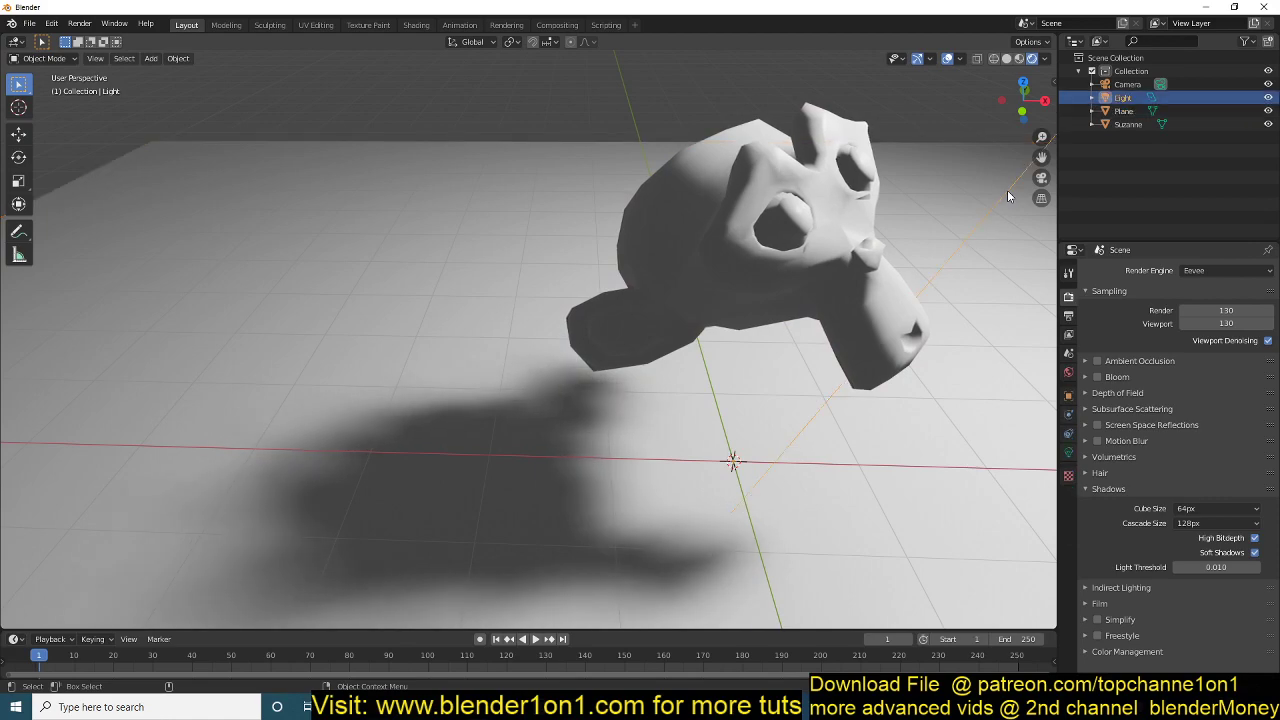
{"action": "left_click", "coordinate": [1069, 450]}
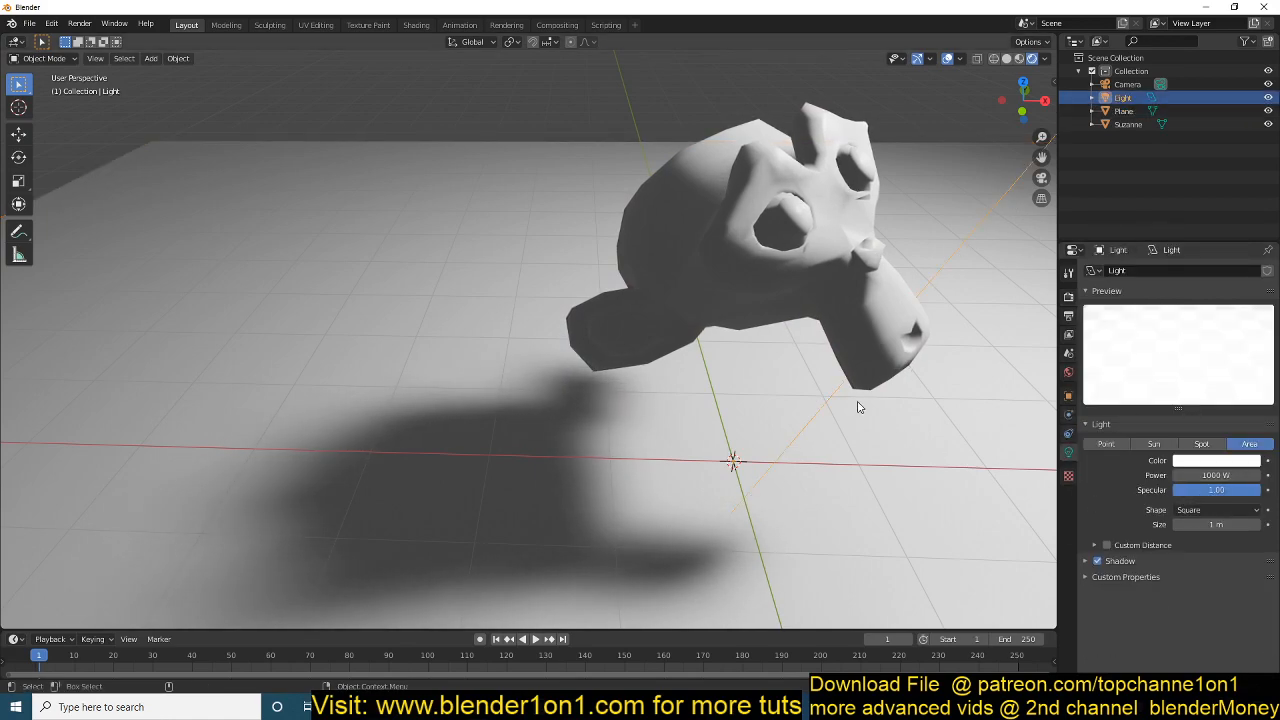
{"action": "middle_click_drag", "start_coordinate": [857, 406], "coordinate": [700, 440]}
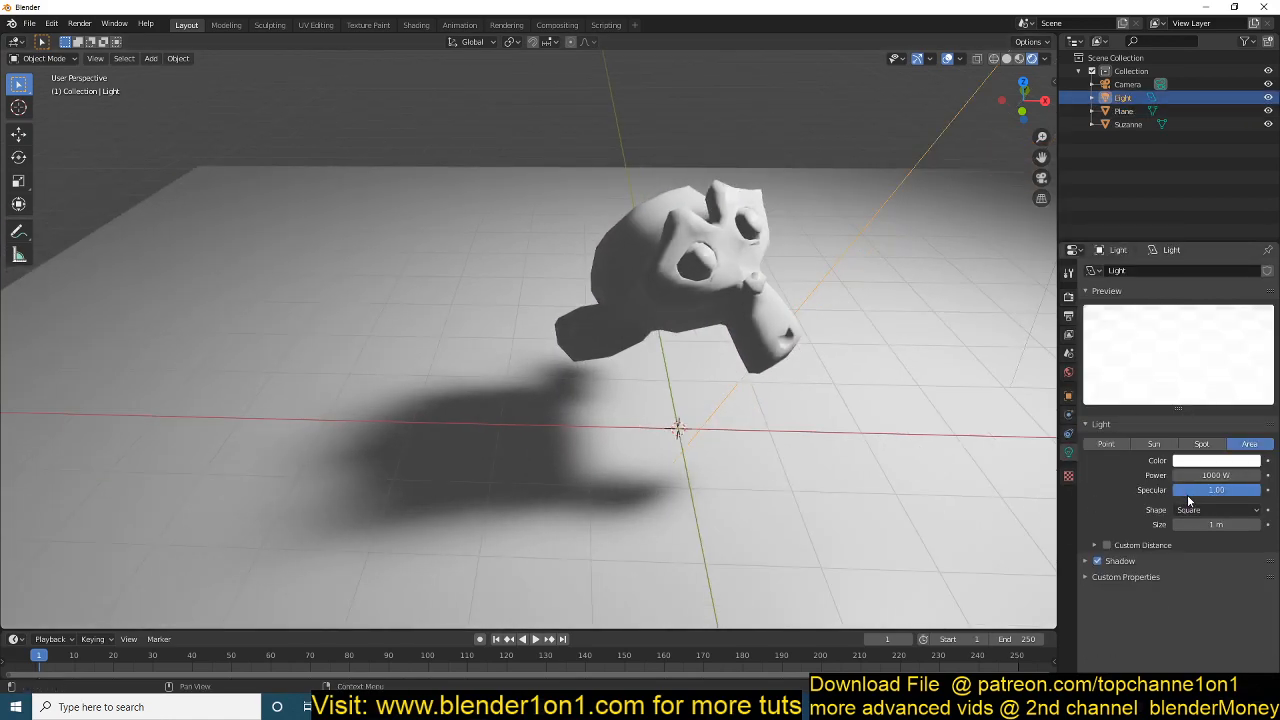
{"action": "double_click", "coordinate": [1216, 525]}
{"action": "type", "text": "0."}
{"action": "key", "text": "Return"}
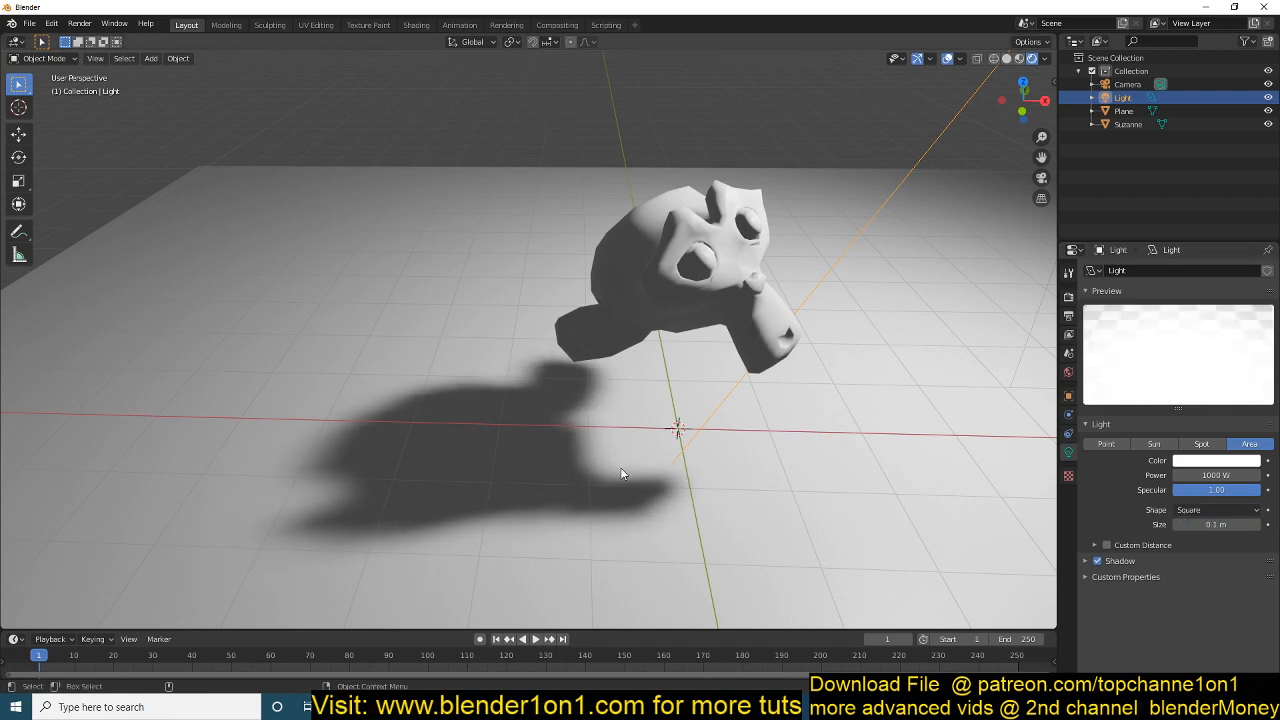
{"action": "scroll", "coordinate": [811, 423], "scroll_direction": "up", "scroll_amount": 3}
{"action": "scroll", "coordinate": [820, 423], "scroll_direction": "up", "scroll_amount": 3}
{"action": "scroll", "coordinate": [810, 300], "scroll_direction": "up", "scroll_amount": 2}
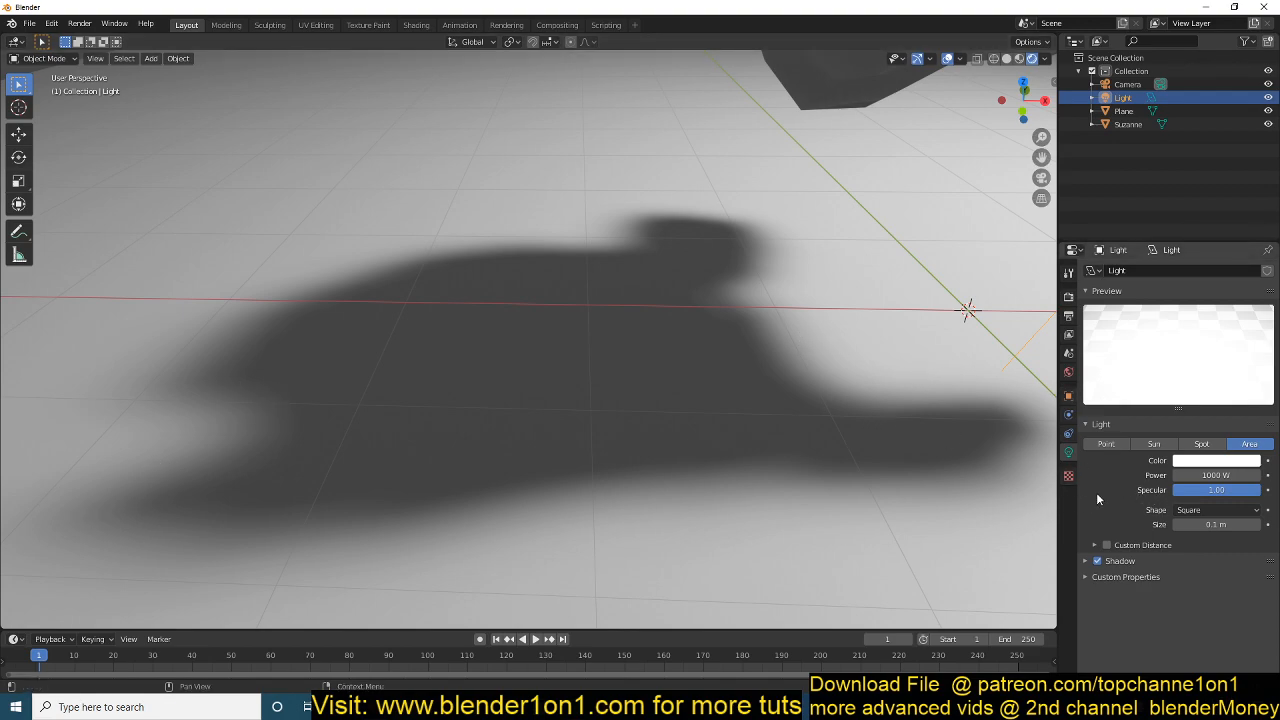
Step: Try a 100 m light size, then settle on 5 m for a very soft shadow
{"action": "double_click", "coordinate": [1222, 524]}
{"action": "type", "text": "100"}
{"action": "key", "text": "Return"}
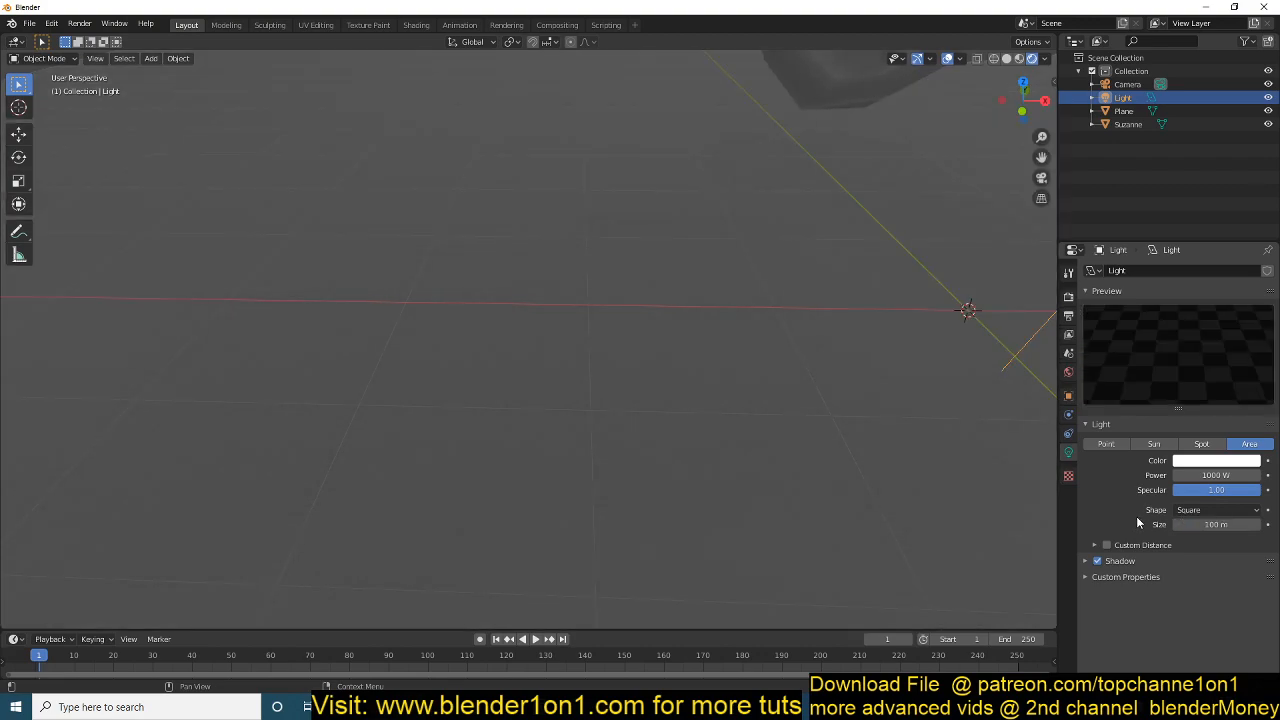
{"action": "scroll", "coordinate": [866, 388], "scroll_direction": "down", "scroll_amount": 5}
{"action": "scroll", "coordinate": [866, 395], "scroll_direction": "up", "scroll_amount": 3}
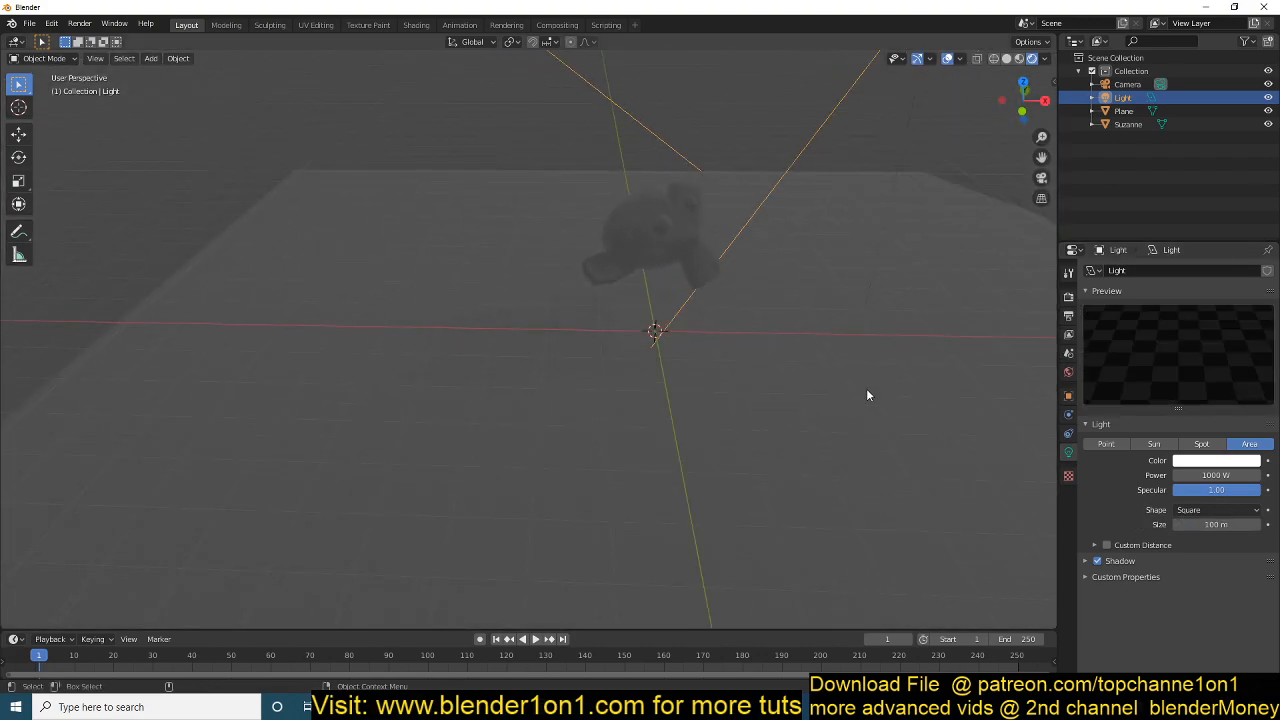
{"action": "middle_click_drag", "start_coordinate": [866, 395], "coordinate": [857, 456], "text": "shift"}
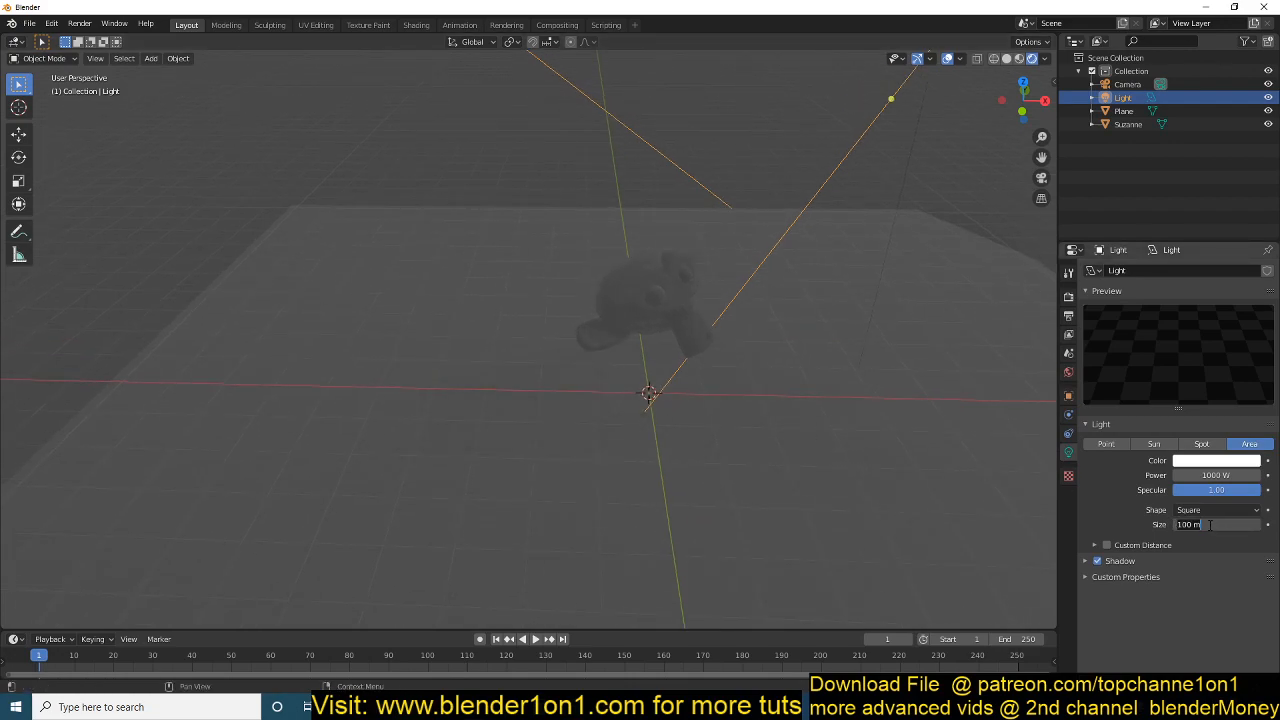
{"action": "type", "text": "5"}
{"action": "type", "text": "m"}
{"action": "key", "text": "Return"}
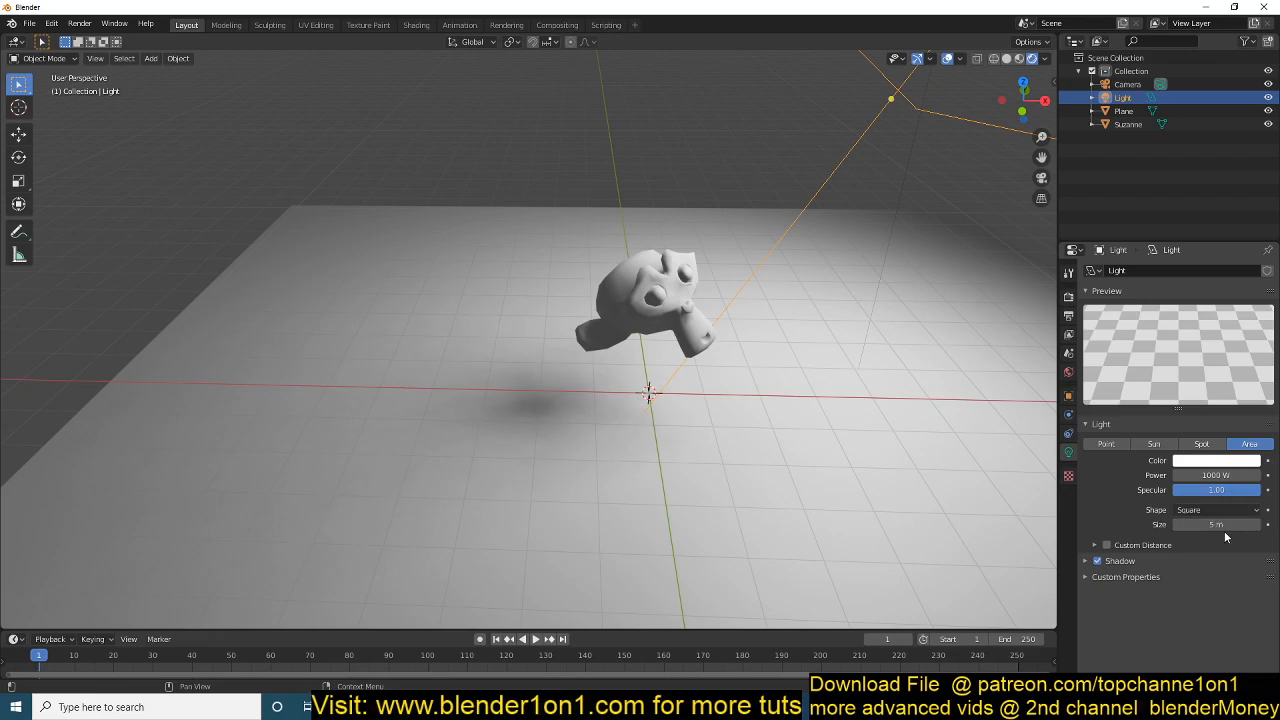
{"action": "scroll", "coordinate": [882, 368], "scroll_direction": "down", "scroll_amount": 3}
{"action": "scroll", "coordinate": [882, 368], "scroll_direction": "up", "scroll_amount": 3}
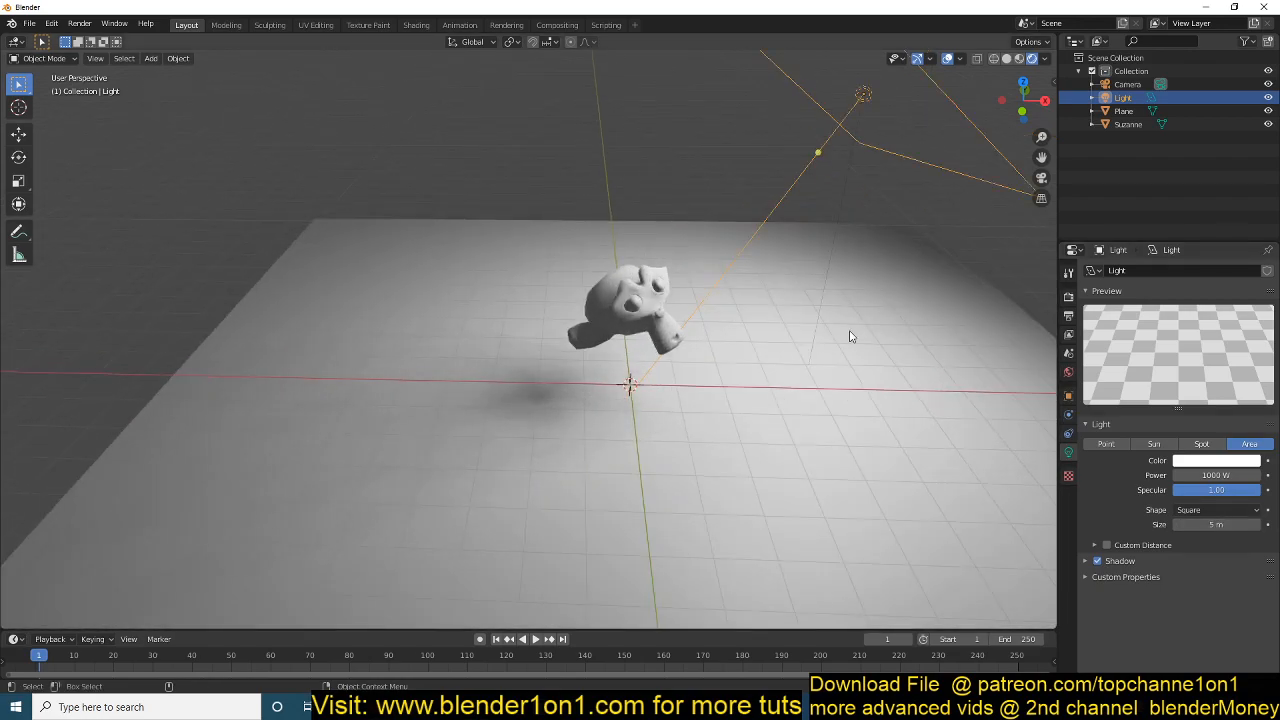
{"action": "middle_click_drag", "start_coordinate": [848, 337], "coordinate": [901, 316]}
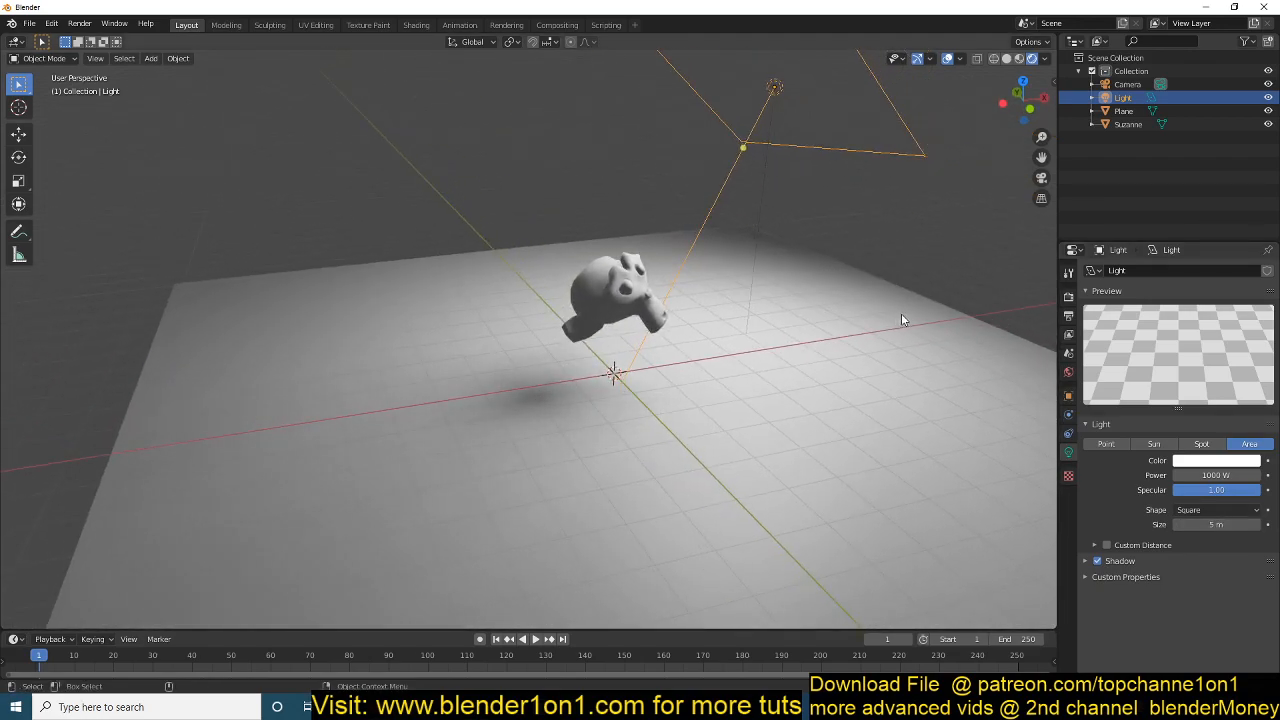
{"action": "scroll", "coordinate": [901, 313], "scroll_direction": "up", "scroll_amount": 1}
{"action": "key", "text": "shift+a"}
{"action": "left_click", "coordinate": [561, 367]}
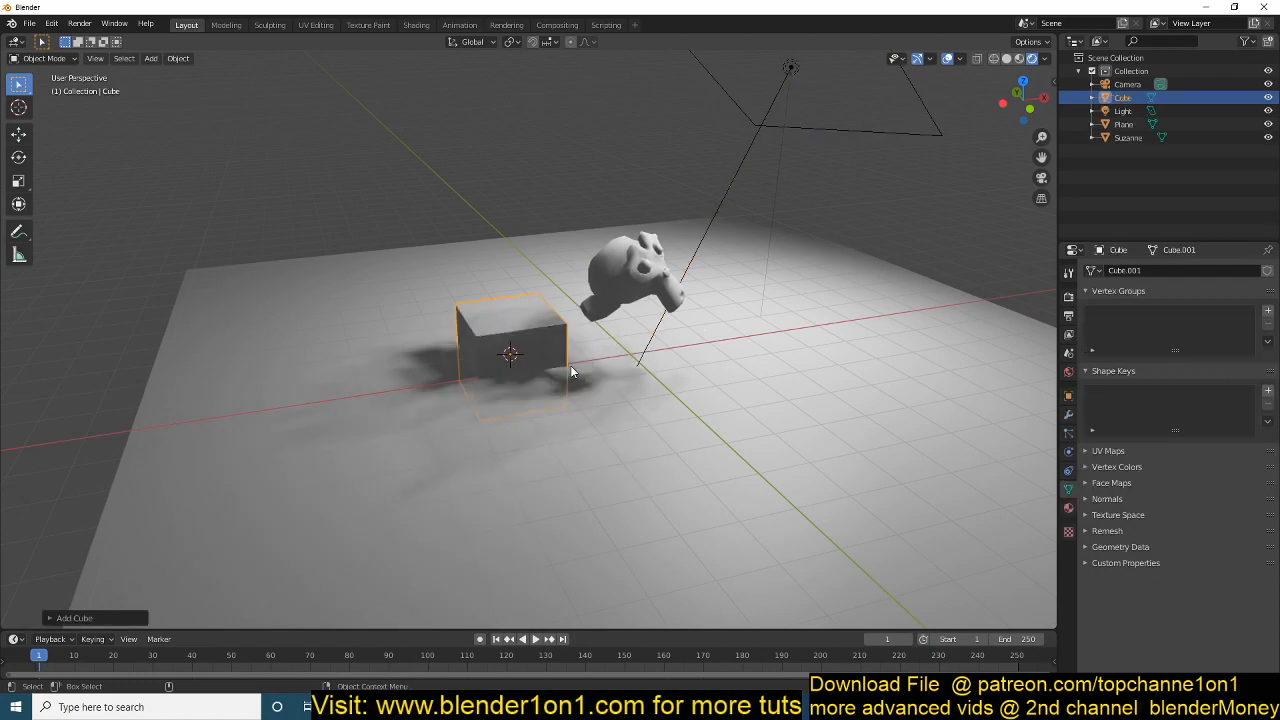
{"action": "key", "text": "s"}
{"action": "key", "text": "x"}
{"action": "left_click", "coordinate": [552, 300]}
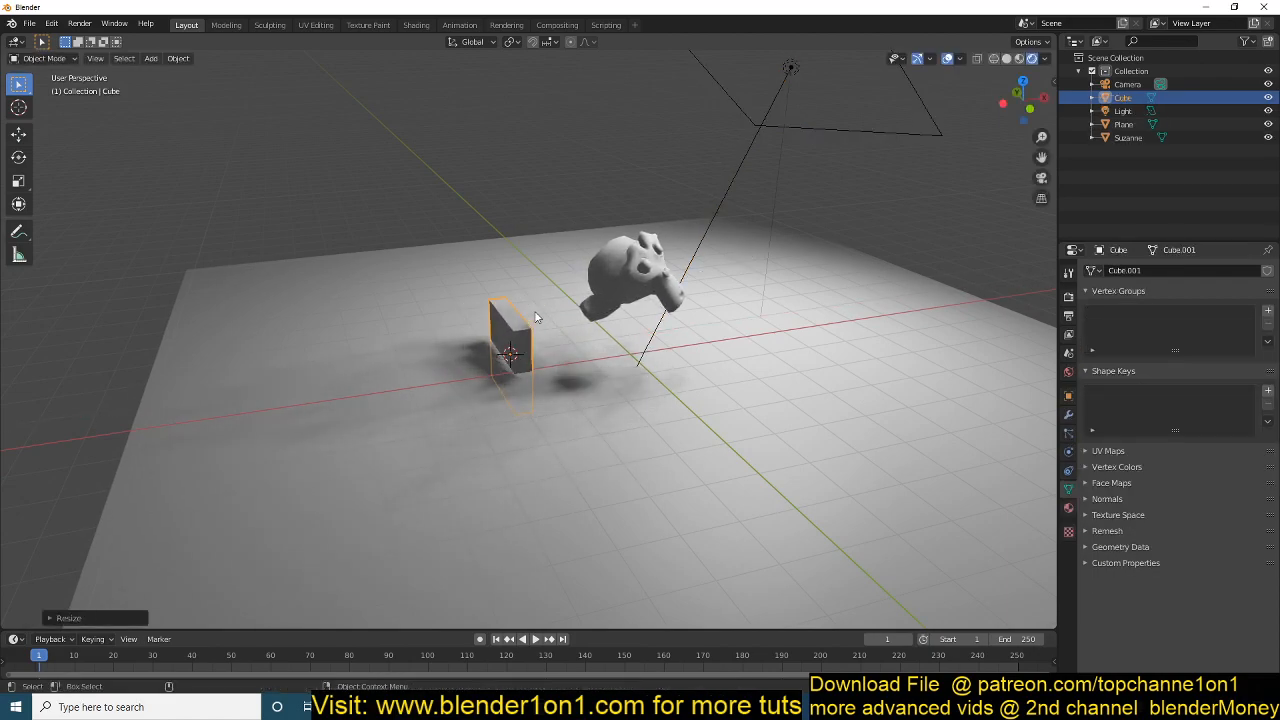
{"action": "key", "text": "s"}
{"action": "key", "text": "z"}
{"action": "left_click", "coordinate": [567, 363]}
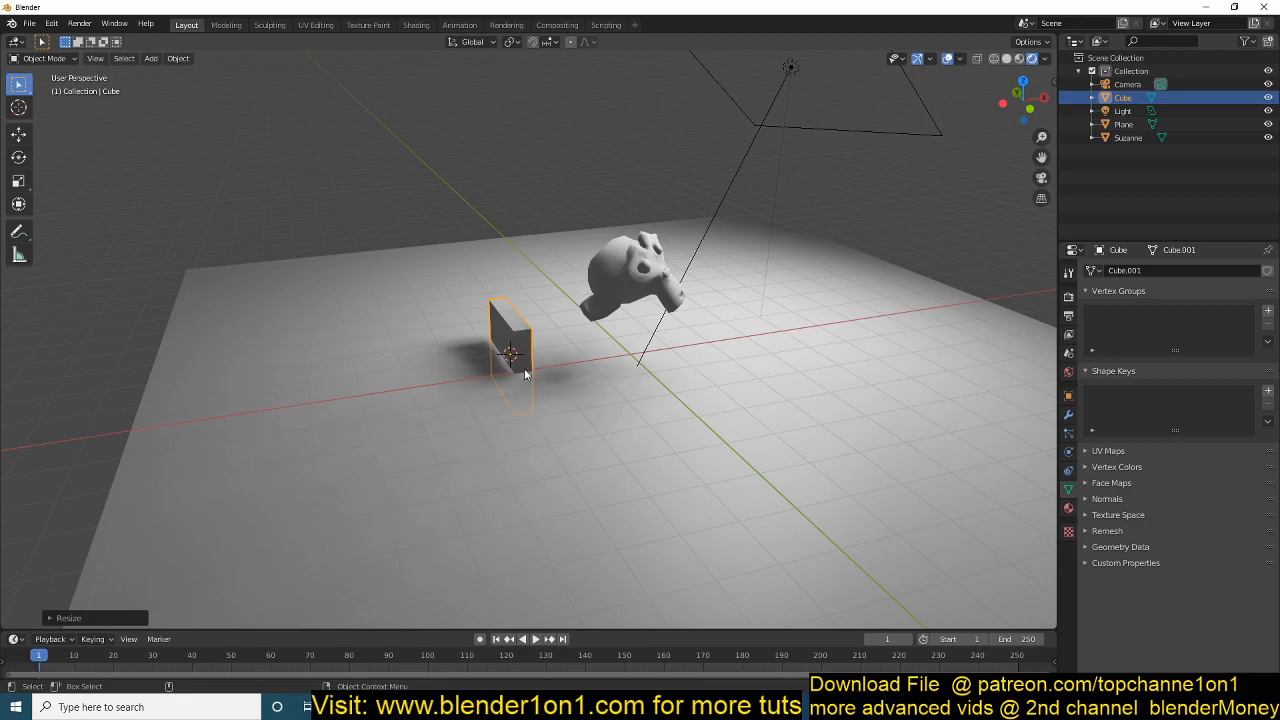
{"action": "key", "text": "s"}
{"action": "left_click", "coordinate": [524, 369]}
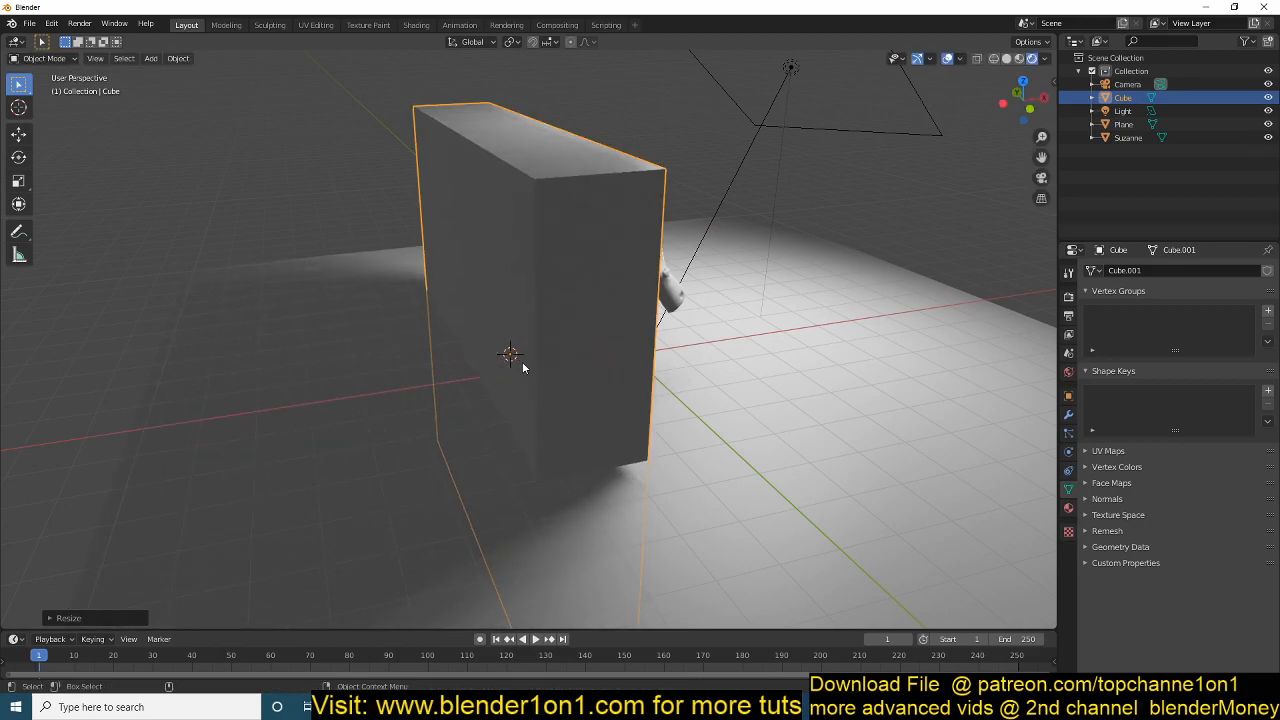
{"action": "key", "text": "g"}
{"action": "left_click", "coordinate": [634, 342]}
{"action": "scroll", "coordinate": [634, 342], "scroll_direction": "down", "scroll_amount": 3}
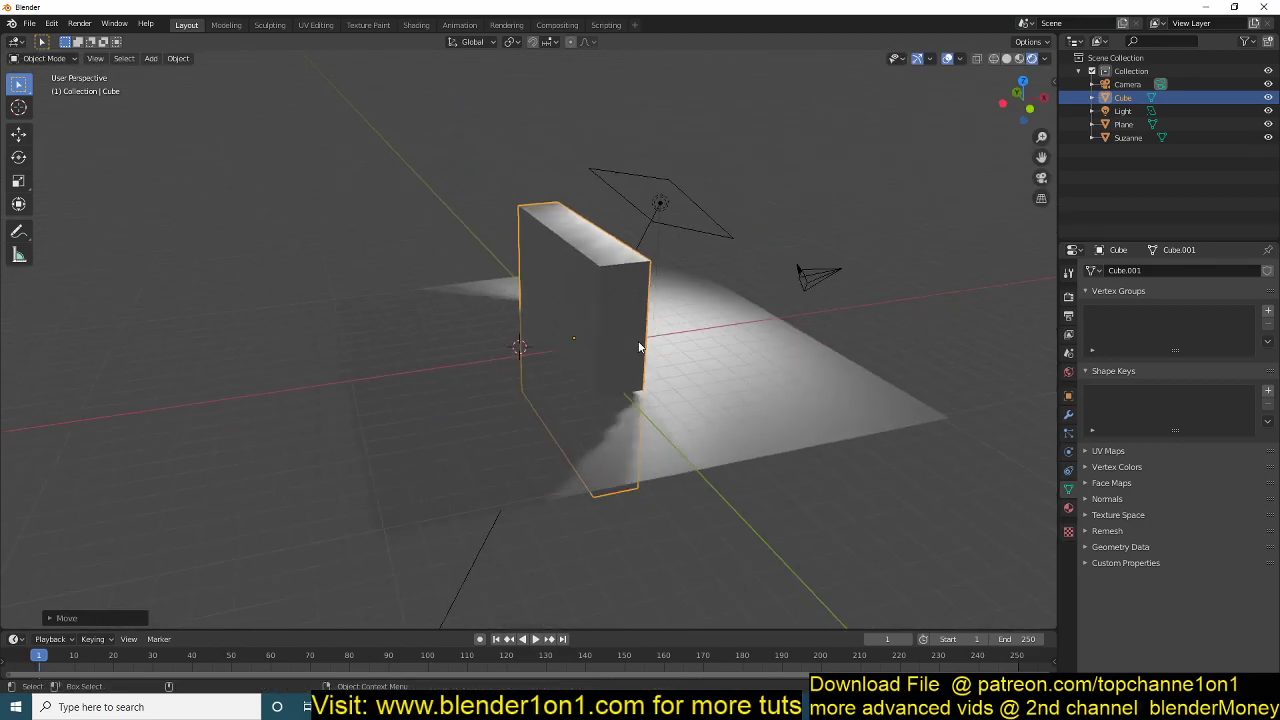
{"action": "left_click", "coordinate": [664, 430]}
{"action": "middle_click_drag", "start_coordinate": [664, 478], "coordinate": [640, 440]}
{"action": "scroll", "coordinate": [641, 406], "scroll_direction": "up", "scroll_amount": 4}
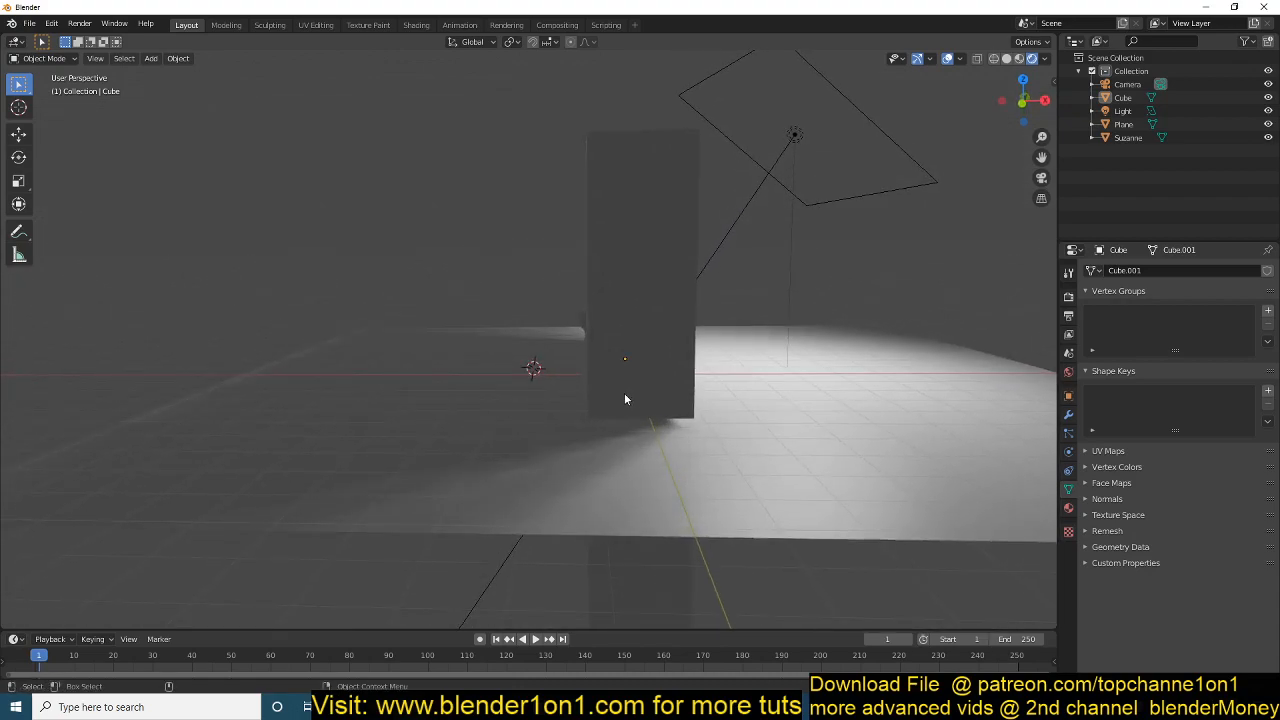
{"action": "scroll", "coordinate": [624, 398], "scroll_direction": "down", "scroll_amount": 1}
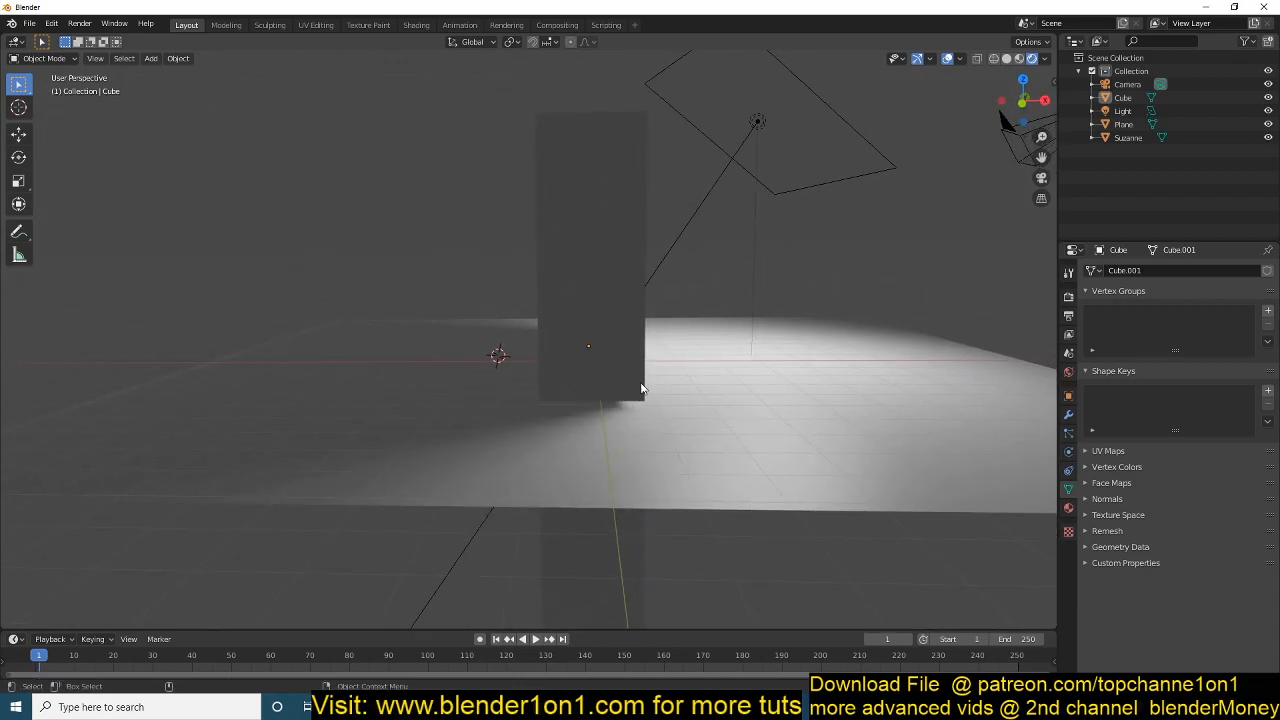
{"action": "middle_click_drag", "start_coordinate": [642, 396], "coordinate": [689, 300]}
Step: Enable Contact Shadows on the area light and roughly raise its distance and thickness
{"action": "left_click", "coordinate": [689, 300]}
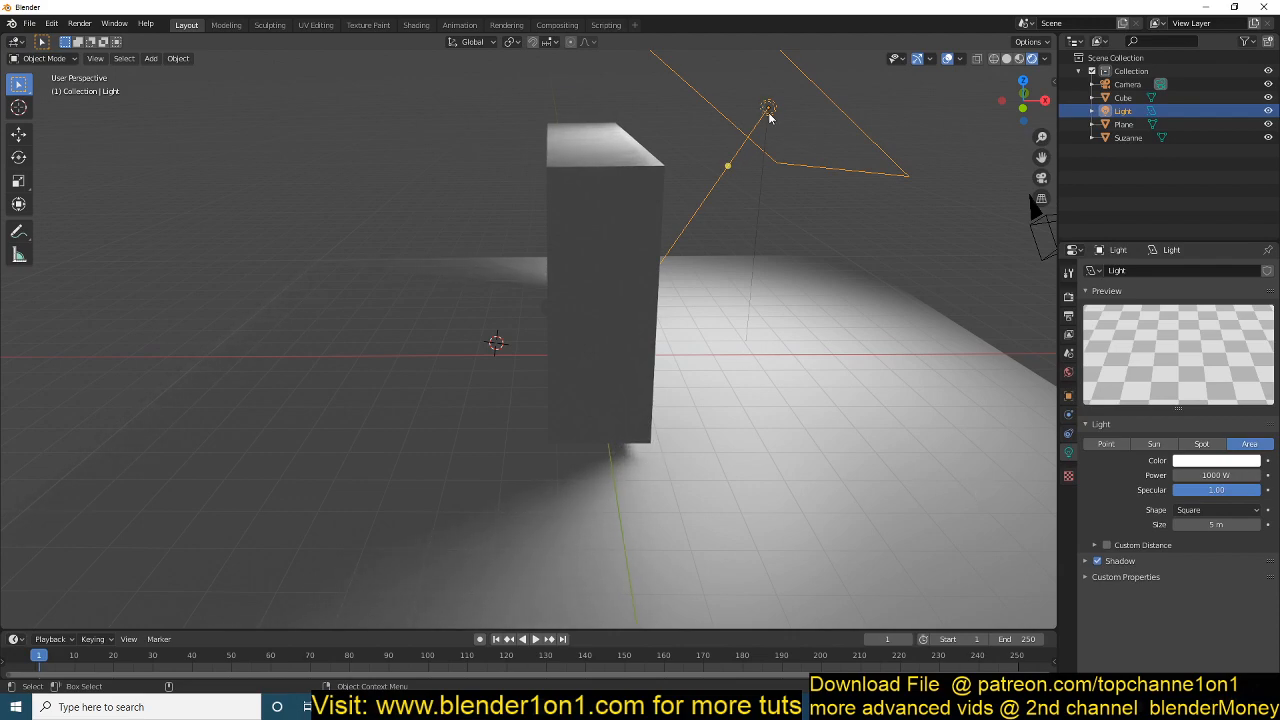
{"action": "left_click", "coordinate": [1130, 562]}
{"action": "scroll", "coordinate": [1140, 590], "scroll_direction": "down", "scroll_amount": 1}
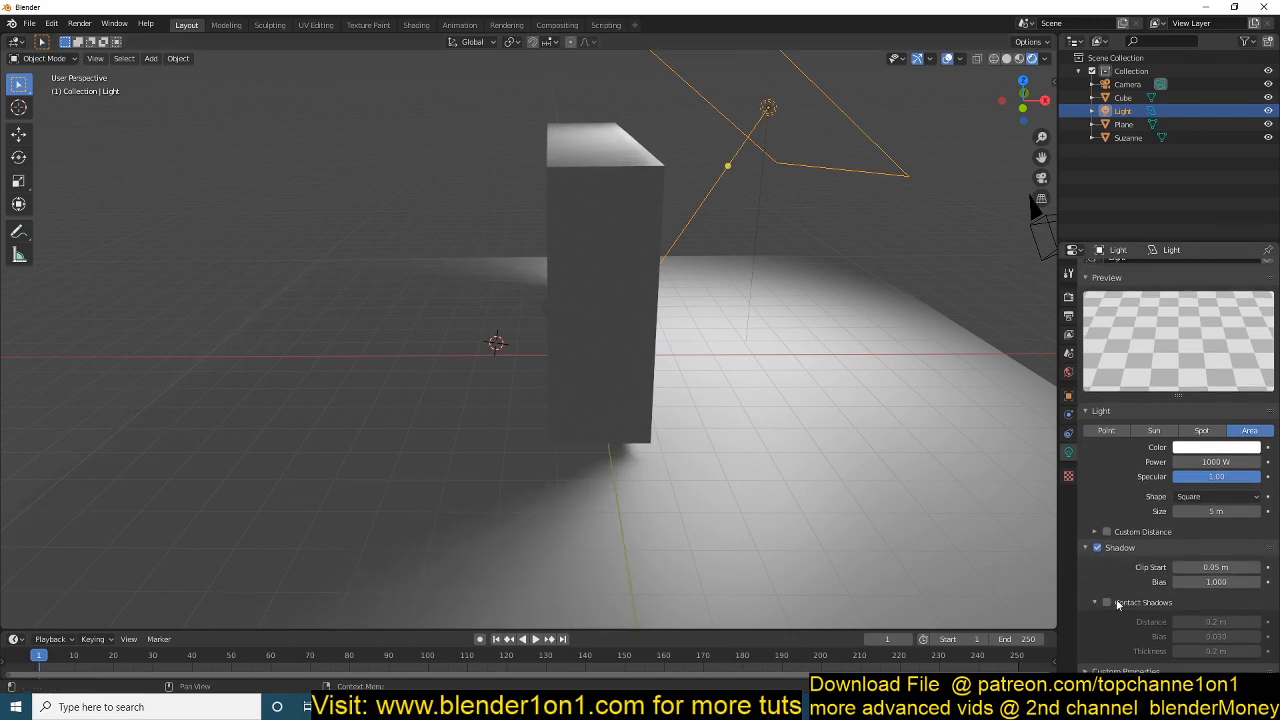
{"action": "left_click", "coordinate": [1108, 603]}
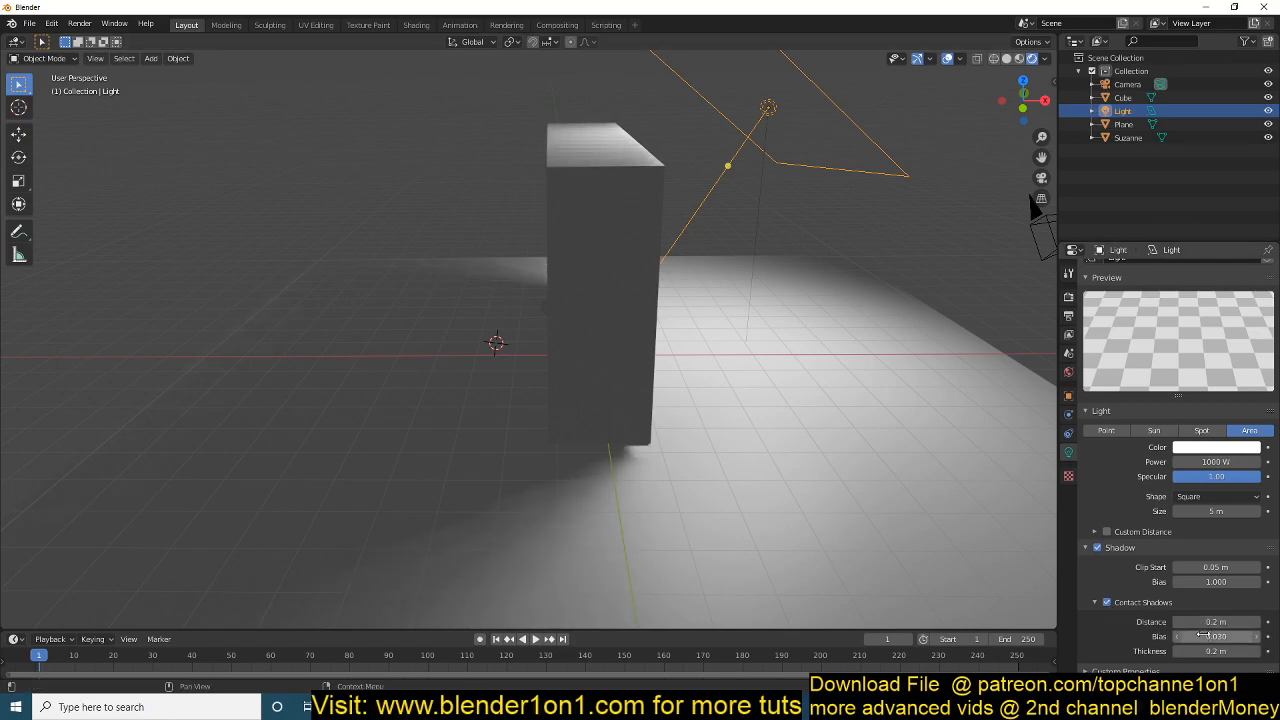
{"action": "mouse_move", "coordinate": [1215, 651]}
{"action": "left_mouse_down"}
{"action": "mouse_move", "coordinate": [1250, 651]}
{"action": "mouse_move", "coordinate": [1180, 651]}
{"action": "mouse_move", "coordinate": [1258, 622]}
{"action": "left_mouse_up"}
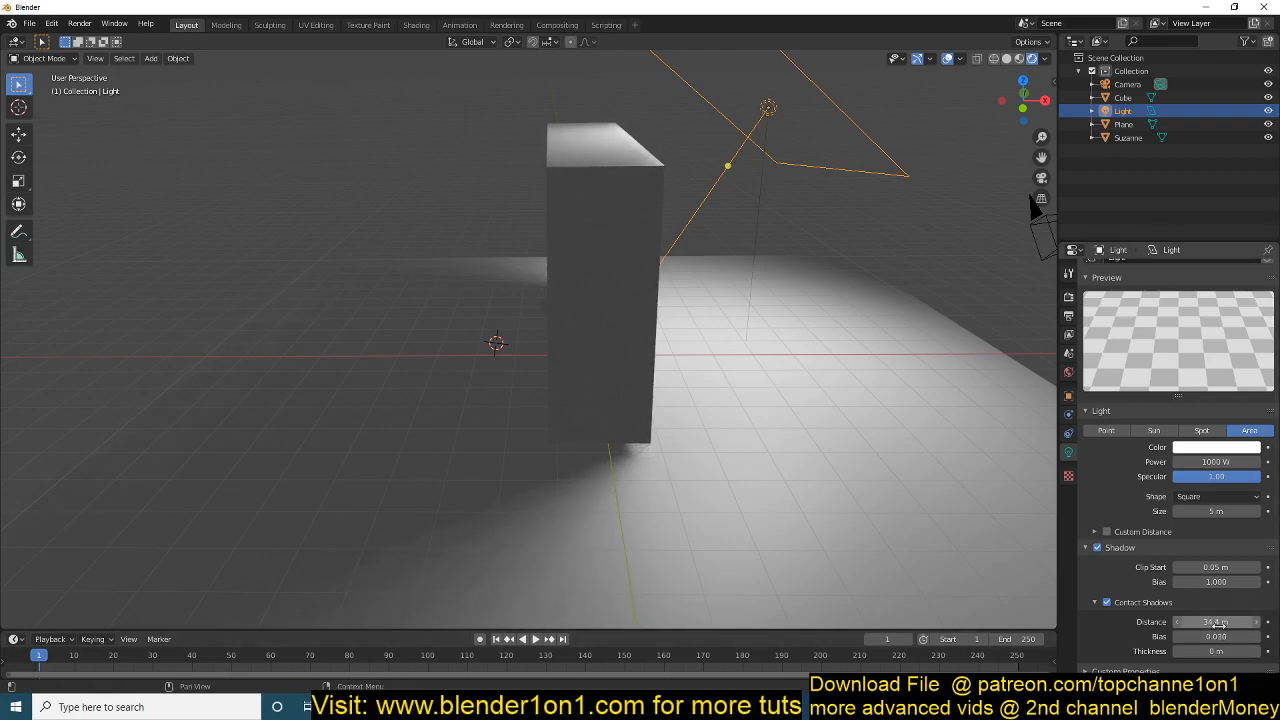
{"action": "left_click_drag", "start_coordinate": [1222, 623], "coordinate": [1170, 622]}
Step: Set contact shadow thickness to 0.48 m and, after resetting, distance to 6.9 m
{"action": "left_click_drag", "start_coordinate": [1235, 652], "coordinate": [1173, 665]}
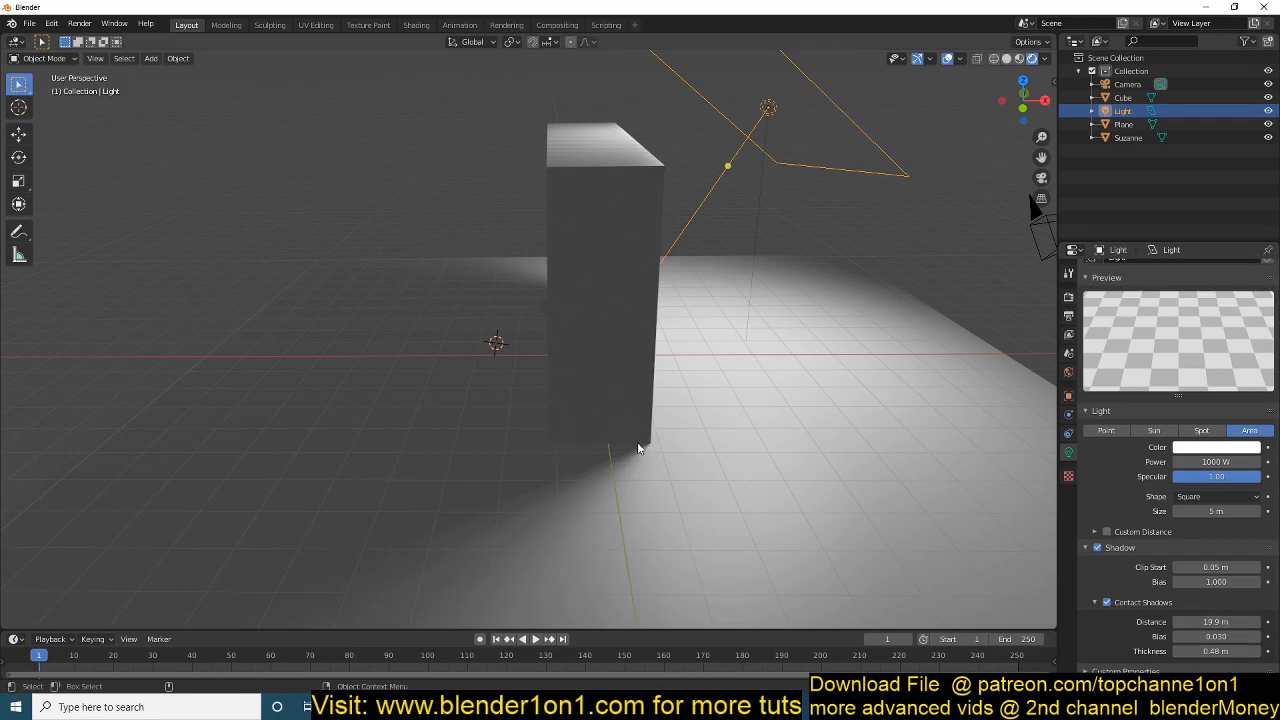
{"action": "right_click", "coordinate": [1215, 622]}
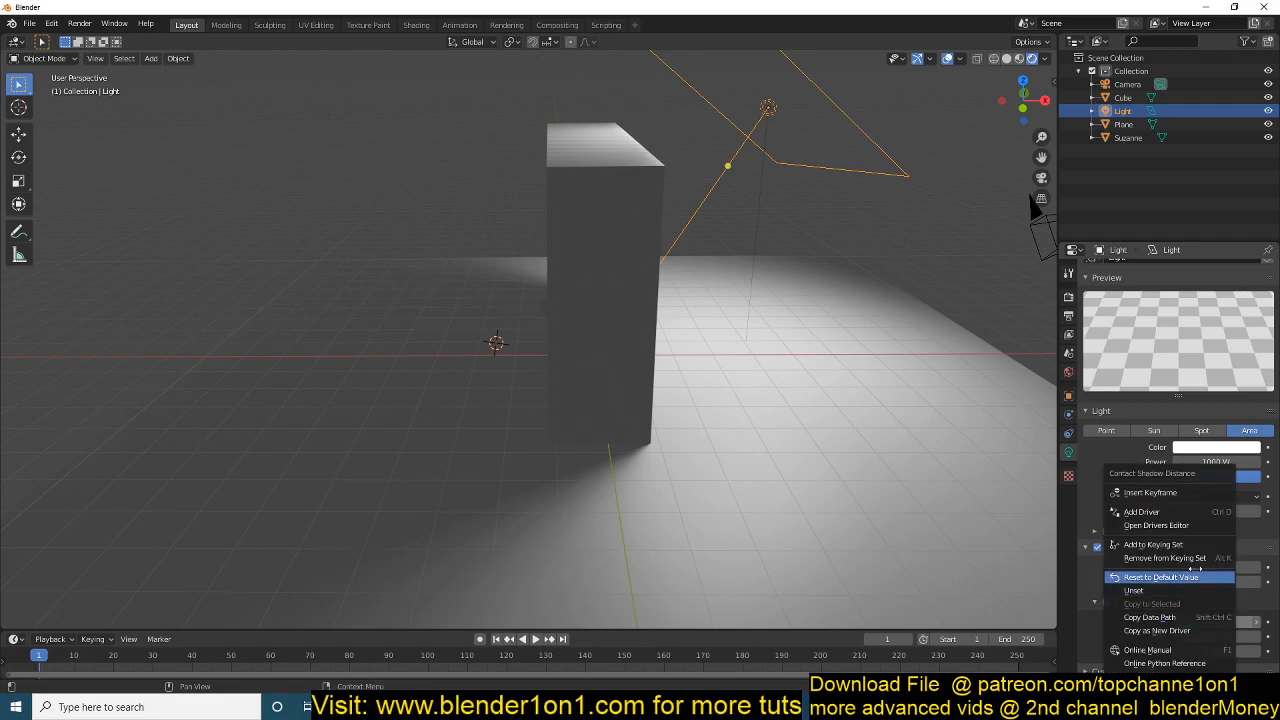
{"action": "left_click", "coordinate": [1170, 575]}
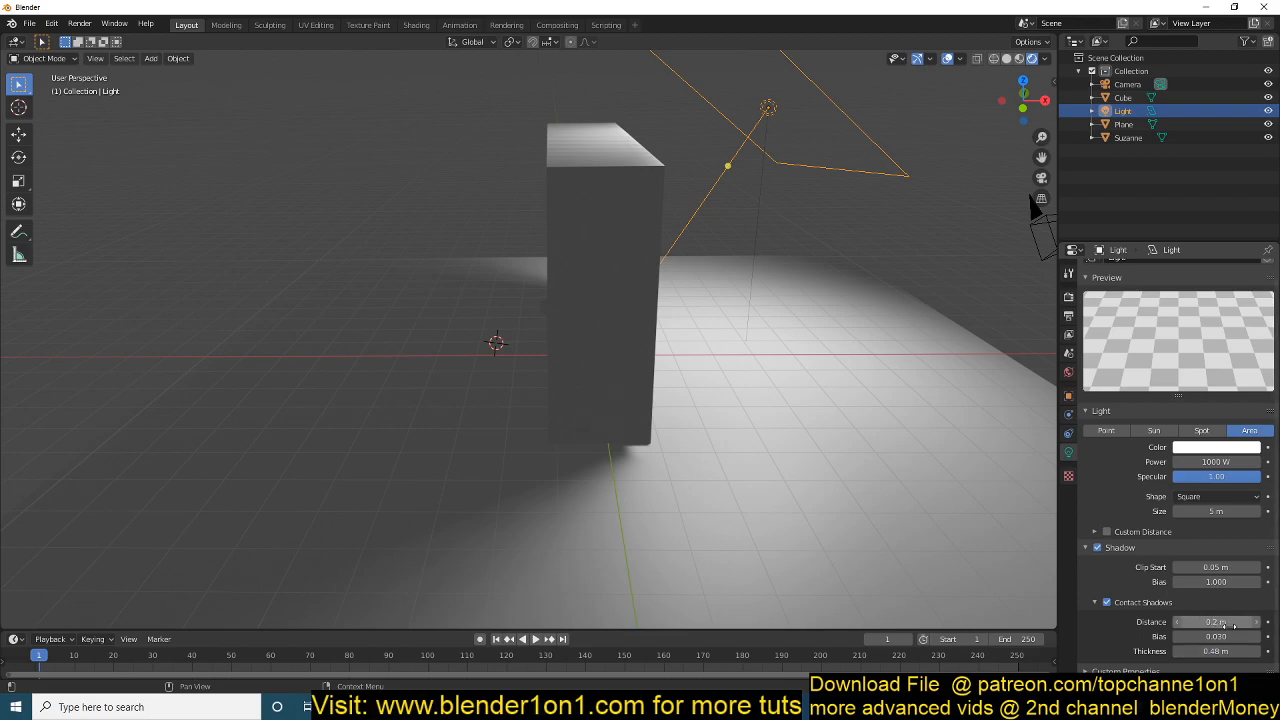
{"action": "left_click_drag", "start_coordinate": [1218, 622], "coordinate": [1258, 622]}
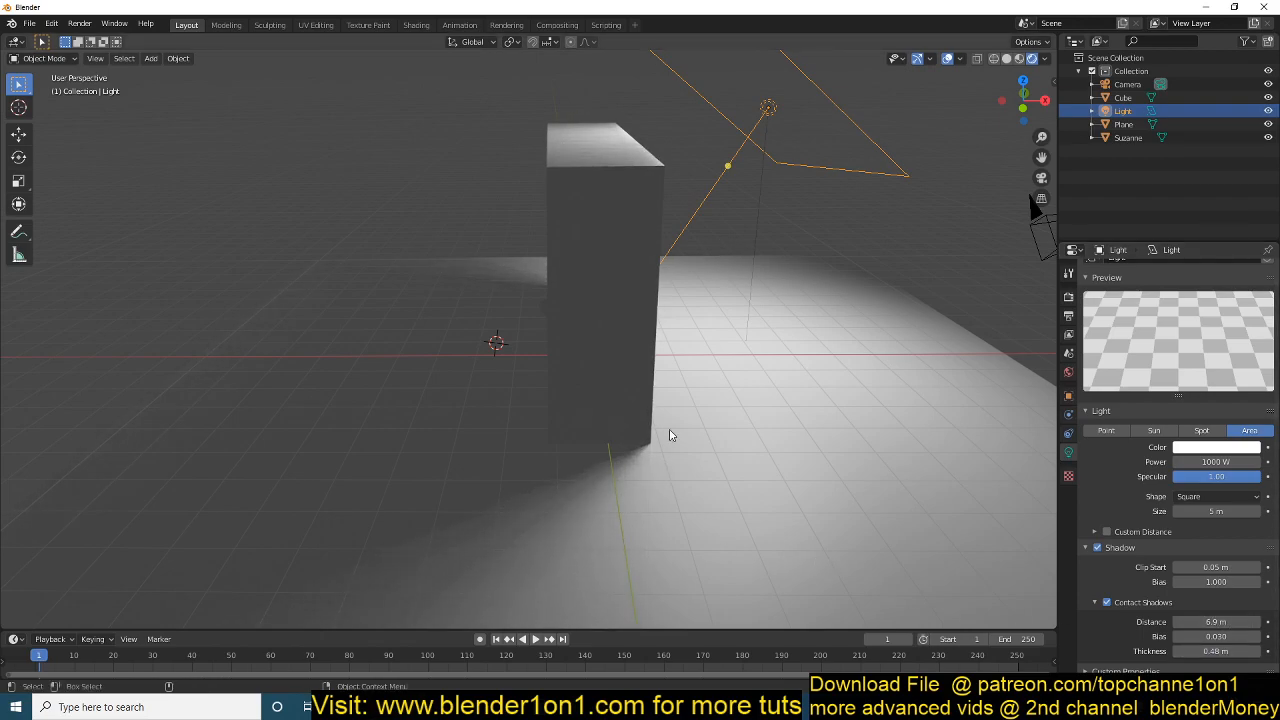
Step: Scale the wall cube along X and delete one side's vertices, leaving a single flat panel
{"action": "left_click", "coordinate": [642, 318]}
{"action": "key", "text": "s"}
{"action": "key", "text": "x"}
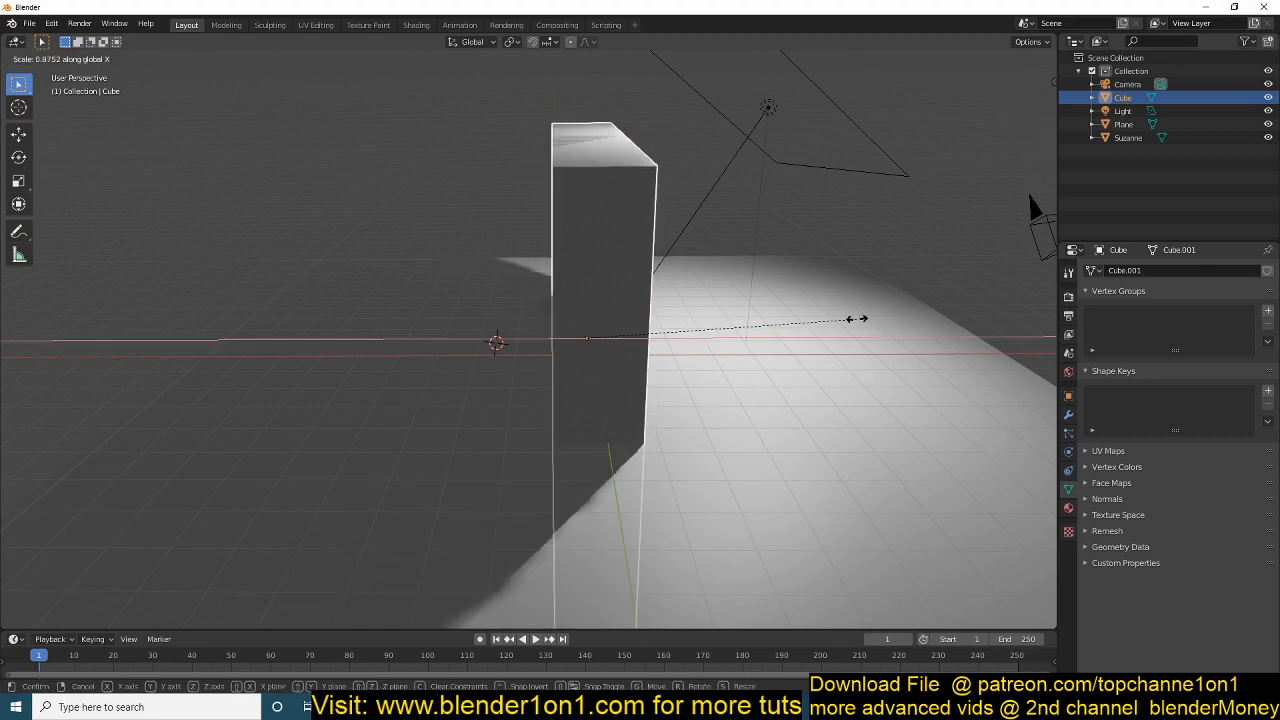
{"action": "left_click", "coordinate": [576, 322]}
{"action": "key", "text": "Tab"}
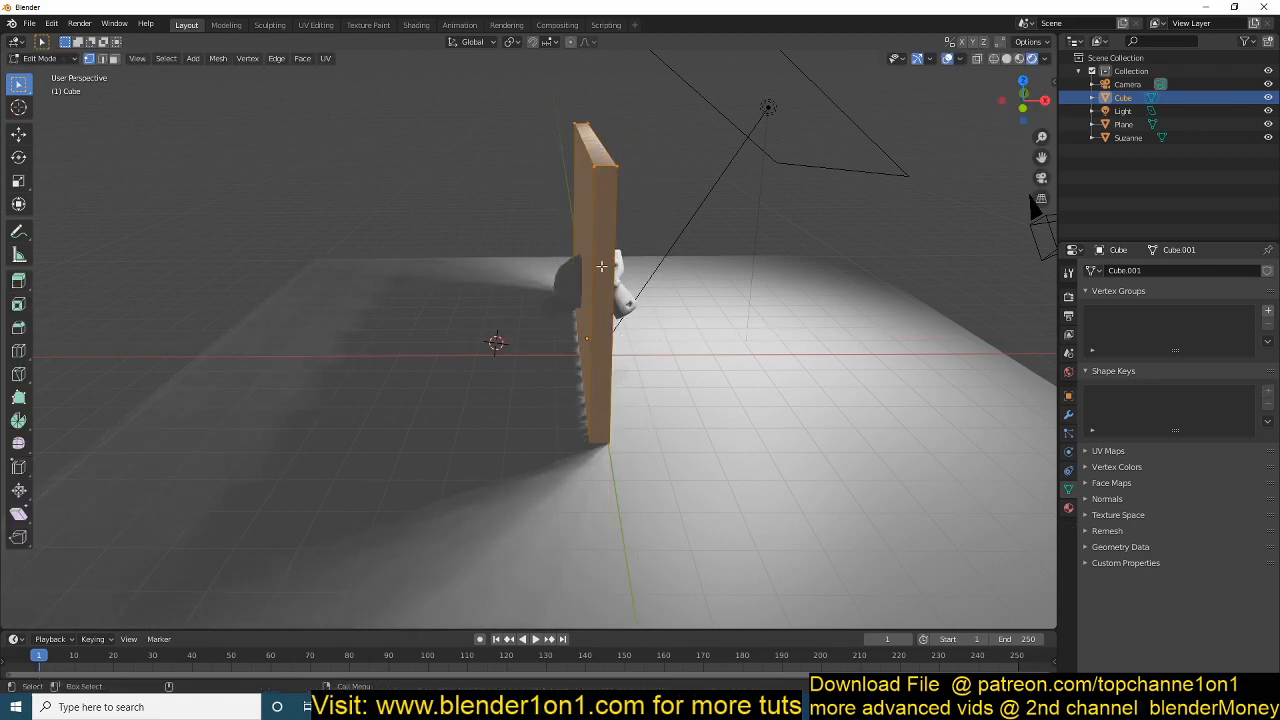
{"action": "key", "text": "Tab"}
{"action": "right_click", "coordinate": [500, 220]}
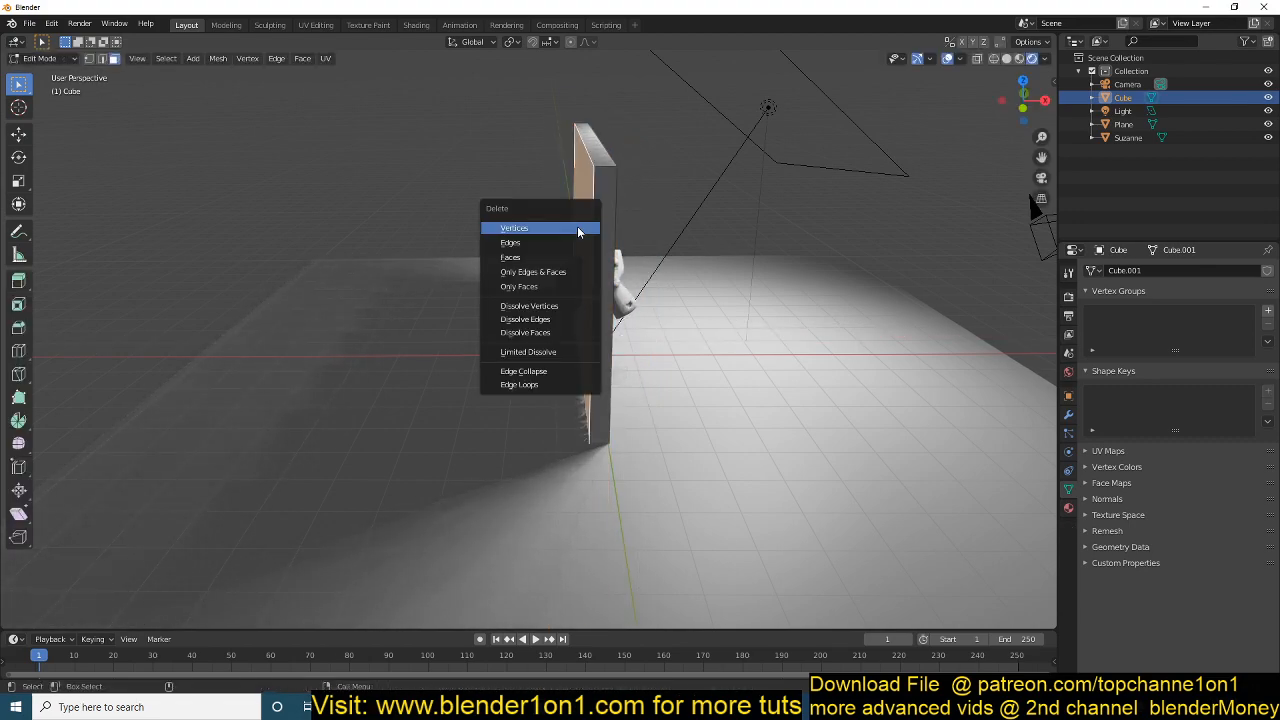
{"action": "left_click", "coordinate": [520, 260]}
Step: Move Suzanne to sit close behind the flat wall
{"action": "mouse_move", "coordinate": [685, 533]}
{"action": "middle_mouse_down"}
{"action": "mouse_move", "coordinate": [567, 356]}
{"action": "mouse_move", "coordinate": [556, 388]}
{"action": "mouse_move", "coordinate": [507, 265]}
{"action": "mouse_move", "coordinate": [509, 321]}
{"action": "middle_mouse_up"}
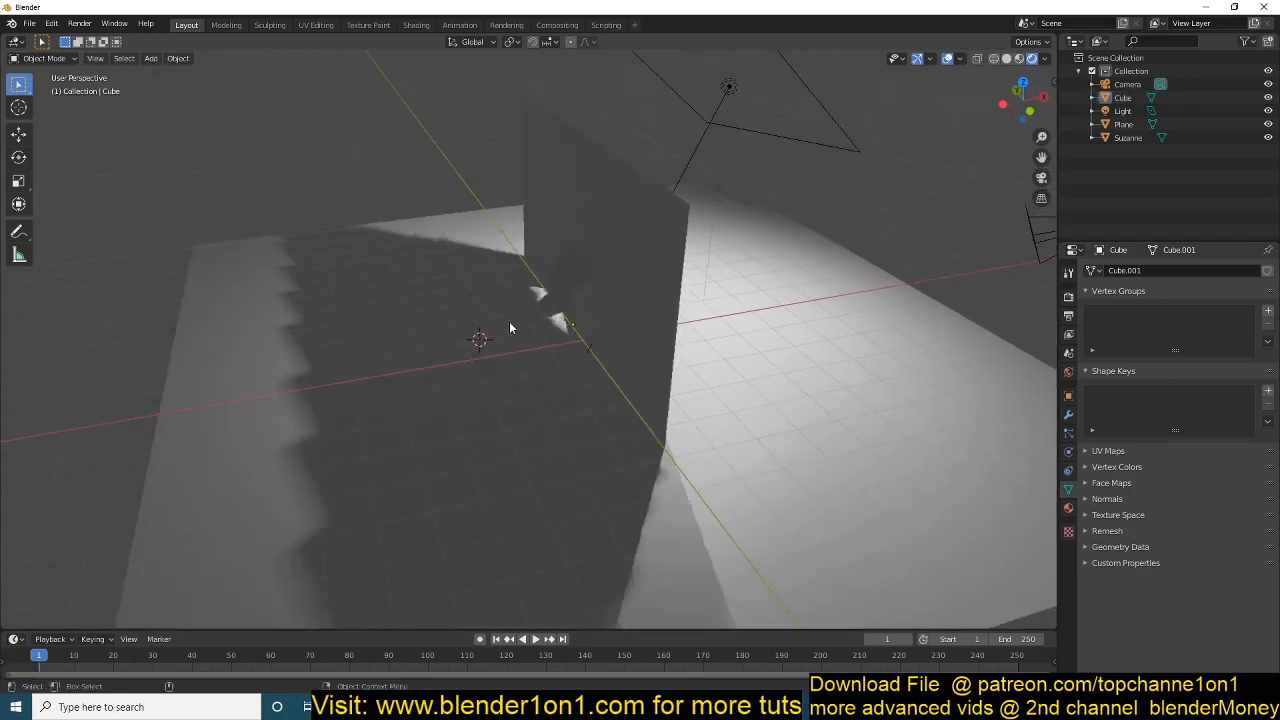
{"action": "left_click", "coordinate": [540, 300]}
{"action": "key", "text": "g"}
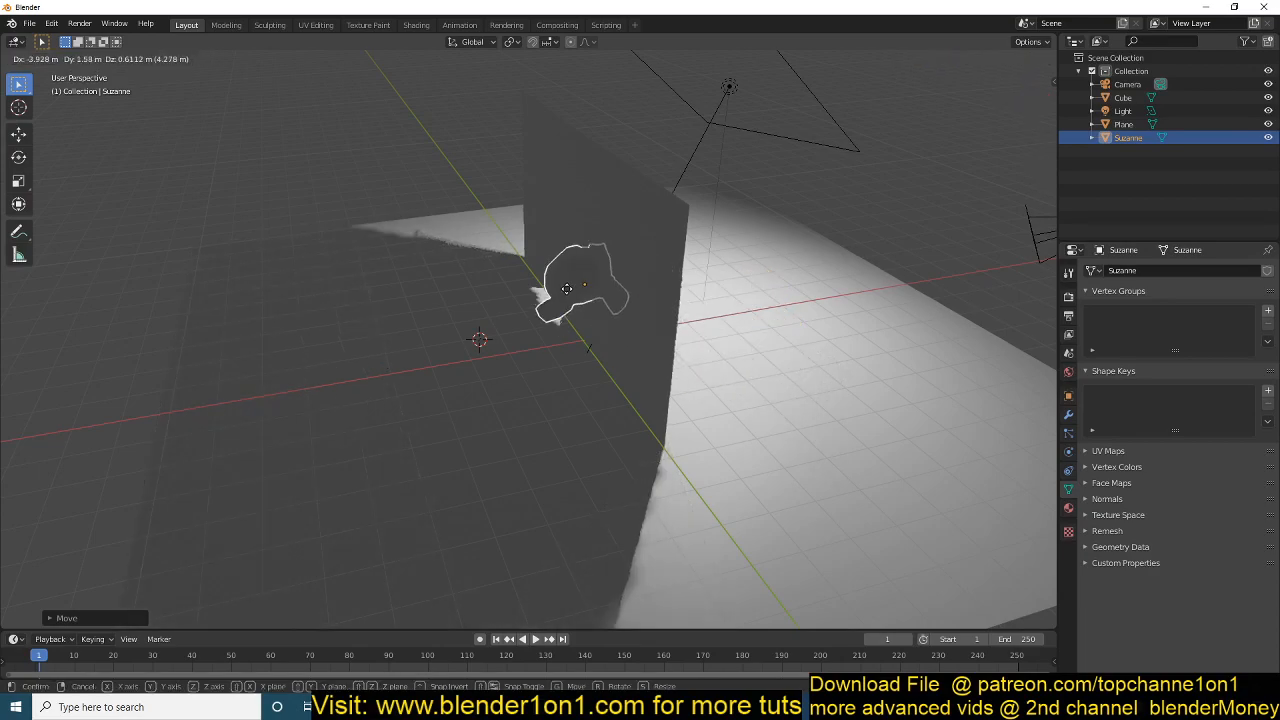
{"action": "left_click", "coordinate": [582, 387]}
{"action": "mouse_move", "coordinate": [582, 387]}
{"action": "middle_mouse_down"}
{"action": "mouse_move", "coordinate": [549, 350]}
{"action": "mouse_move", "coordinate": [538, 432]}
{"action": "mouse_move", "coordinate": [614, 232]}
{"action": "middle_mouse_up"}
Step: Add a Solidify modifier to the wall panel and start thickening it
{"action": "left_click", "coordinate": [614, 232]}
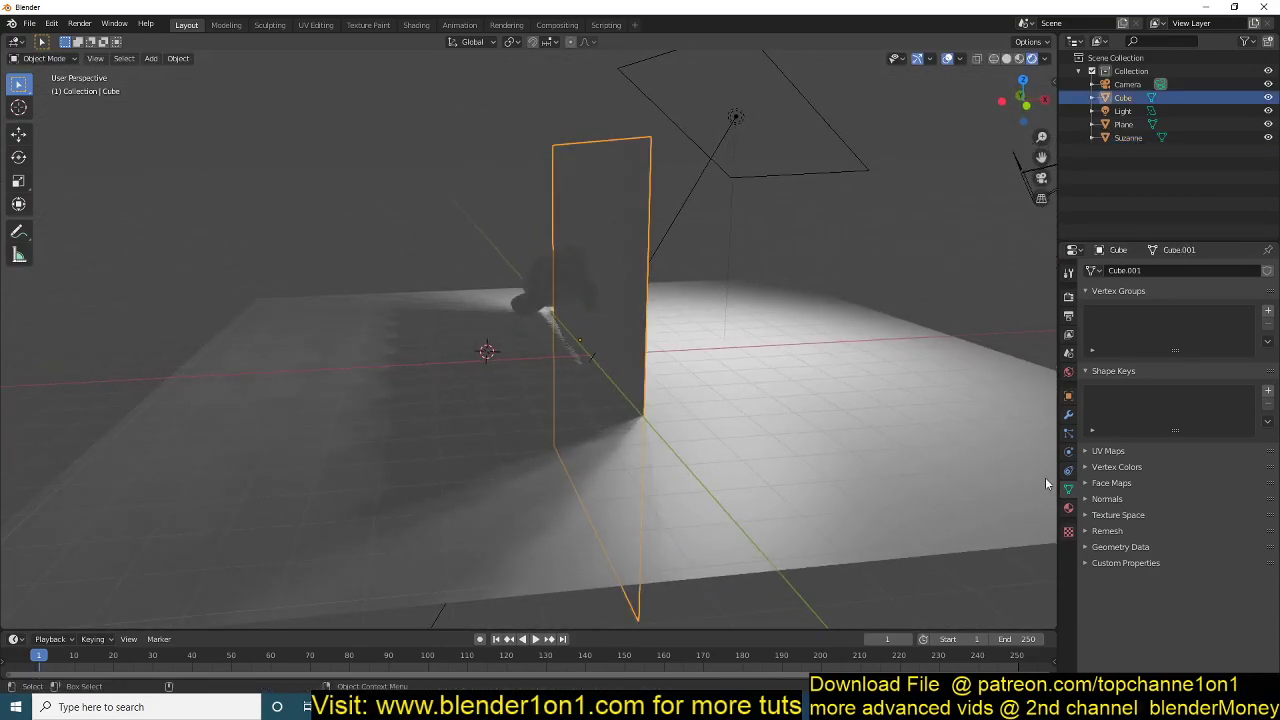
{"action": "left_click", "coordinate": [1068, 418]}
{"action": "left_click", "coordinate": [1171, 270]}
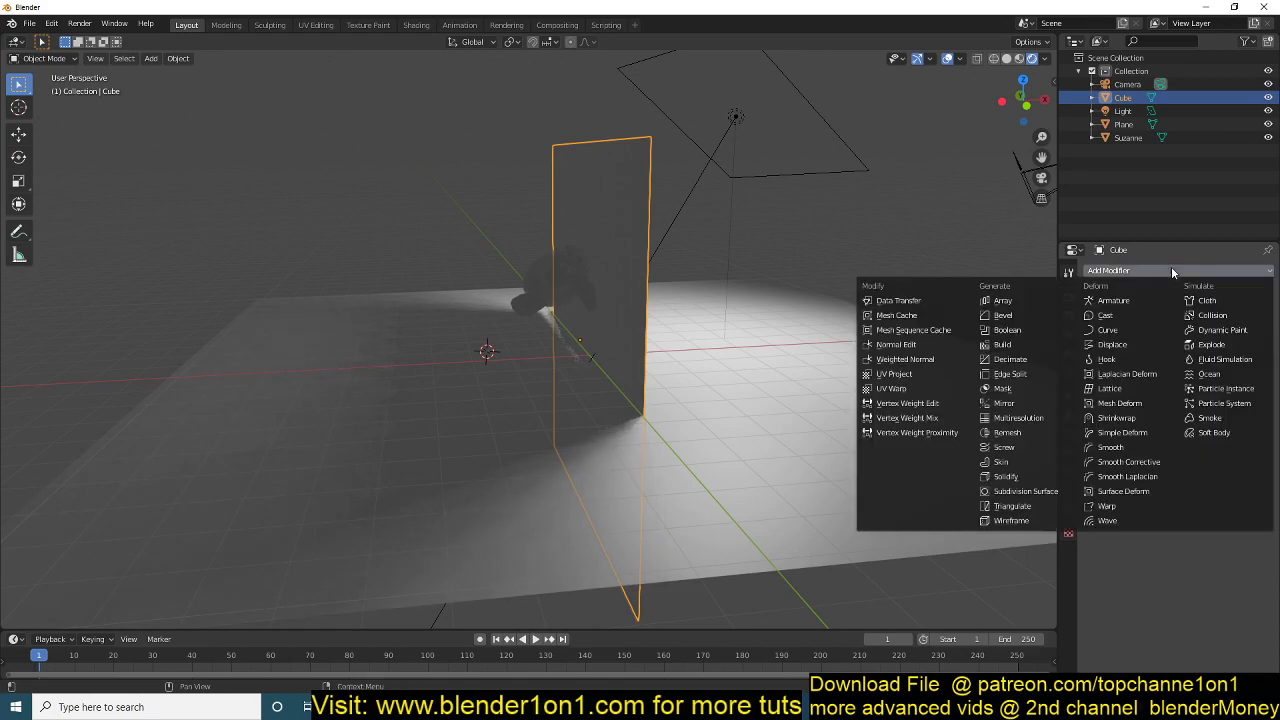
{"action": "left_click", "coordinate": [1006, 476]}
{"action": "middle_click_drag", "start_coordinate": [746, 393], "coordinate": [700, 350]}
{"action": "left_click_drag", "start_coordinate": [1130, 329], "coordinate": [1170, 329]}
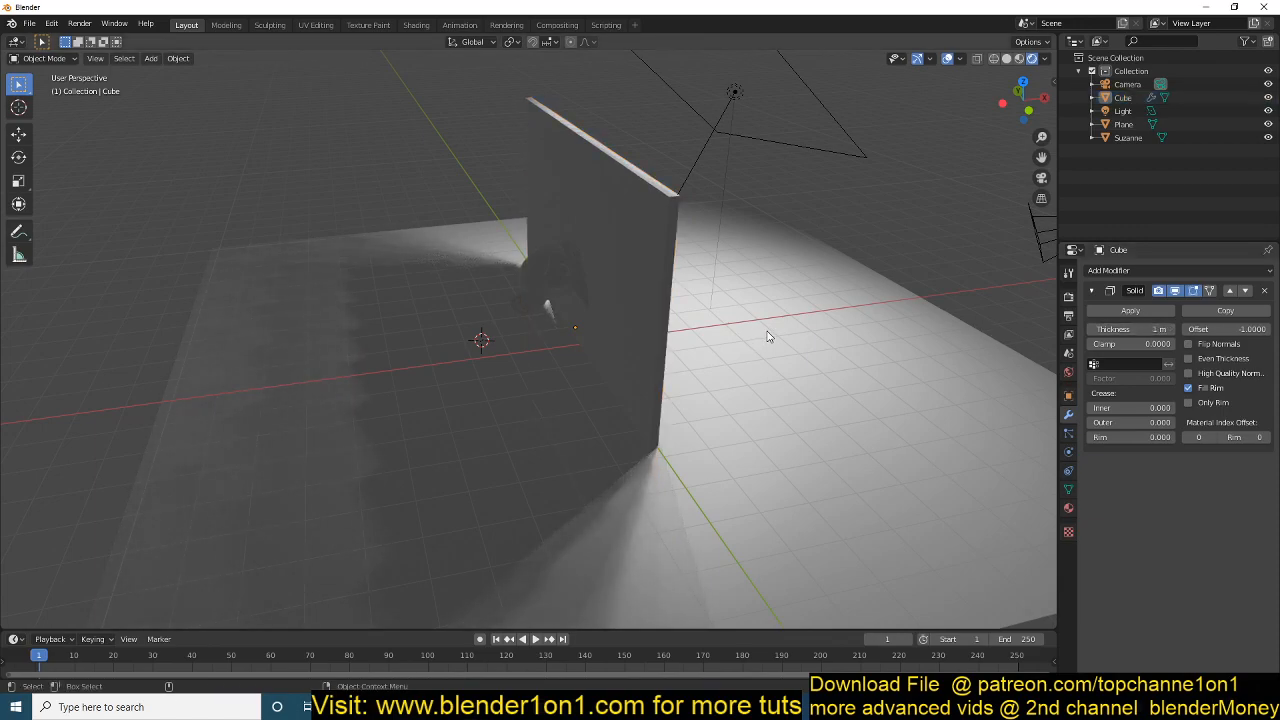
Step: Raise the solidify thickness through 2 m to 3.06 m and inspect the wall's broad shadow
{"action": "mouse_move", "coordinate": [700, 330]}
{"action": "middle_mouse_down"}
{"action": "mouse_move", "coordinate": [738, 297]}
{"action": "mouse_move", "coordinate": [730, 336]}
{"action": "mouse_move", "coordinate": [800, 310]}
{"action": "middle_mouse_up"}
{"action": "left_click_drag", "start_coordinate": [1130, 329], "coordinate": [1165, 329]}
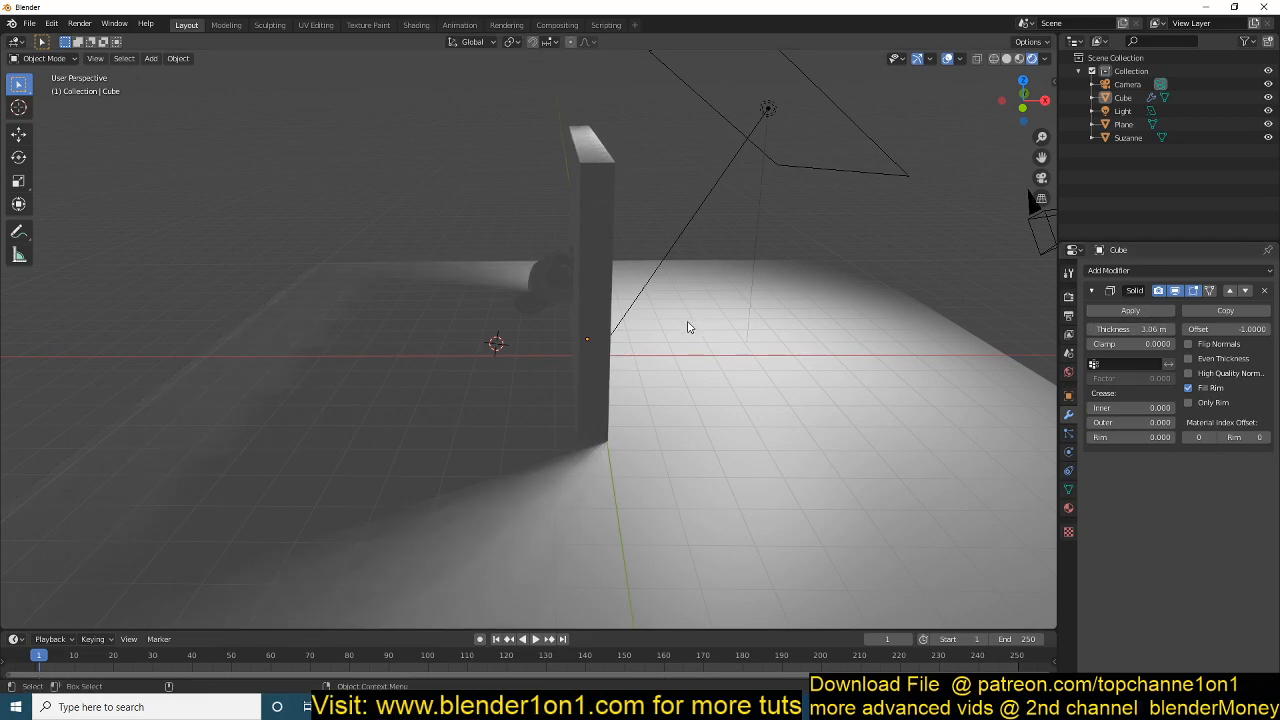
{"action": "scroll", "coordinate": [680, 330], "scroll_direction": "up", "scroll_amount": 3}
{"action": "middle_click_drag", "start_coordinate": [720, 330], "coordinate": [705, 410]}
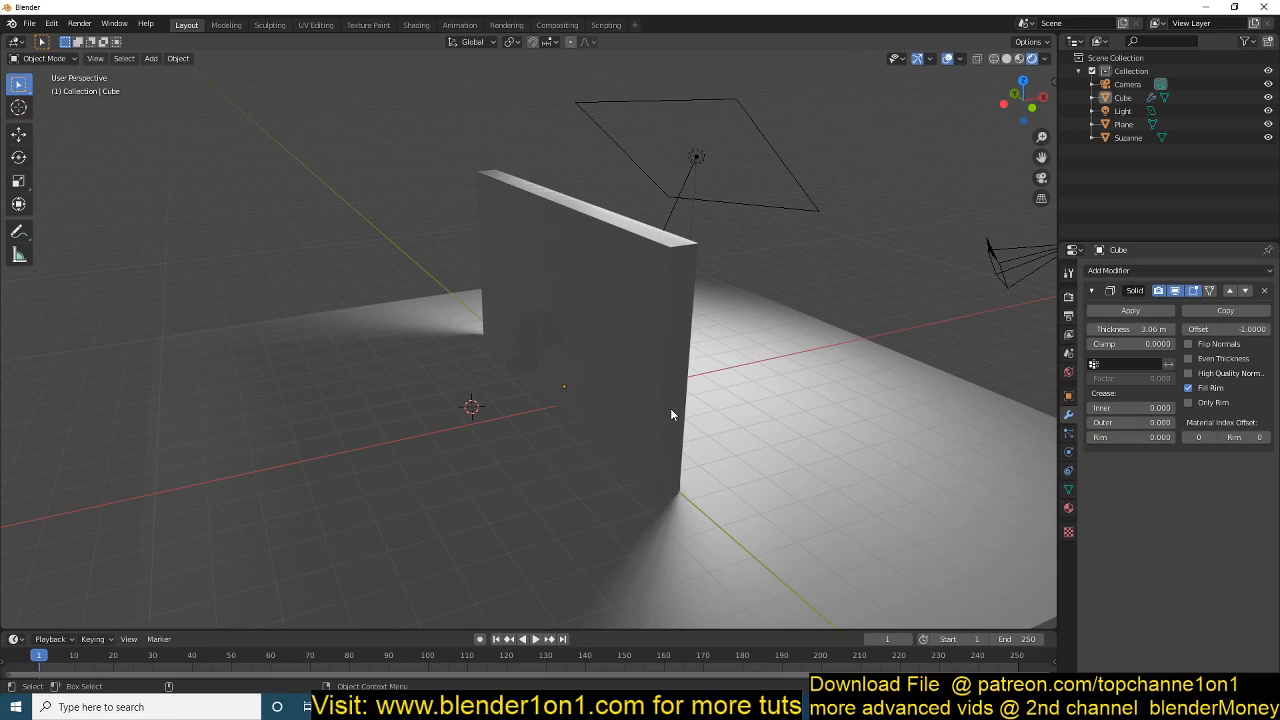
{"action": "middle_click_drag", "start_coordinate": [670, 408], "coordinate": [730, 447]}
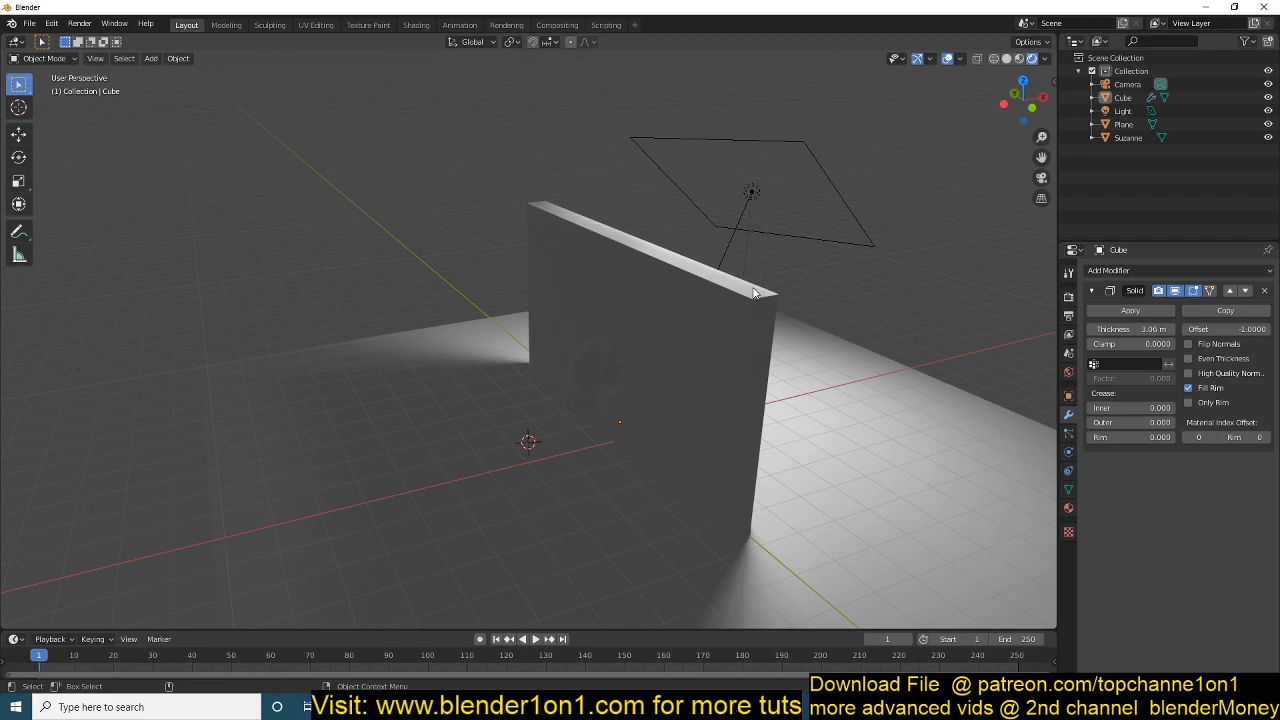
{"action": "middle_click_drag", "start_coordinate": [755, 291], "coordinate": [731, 304]}
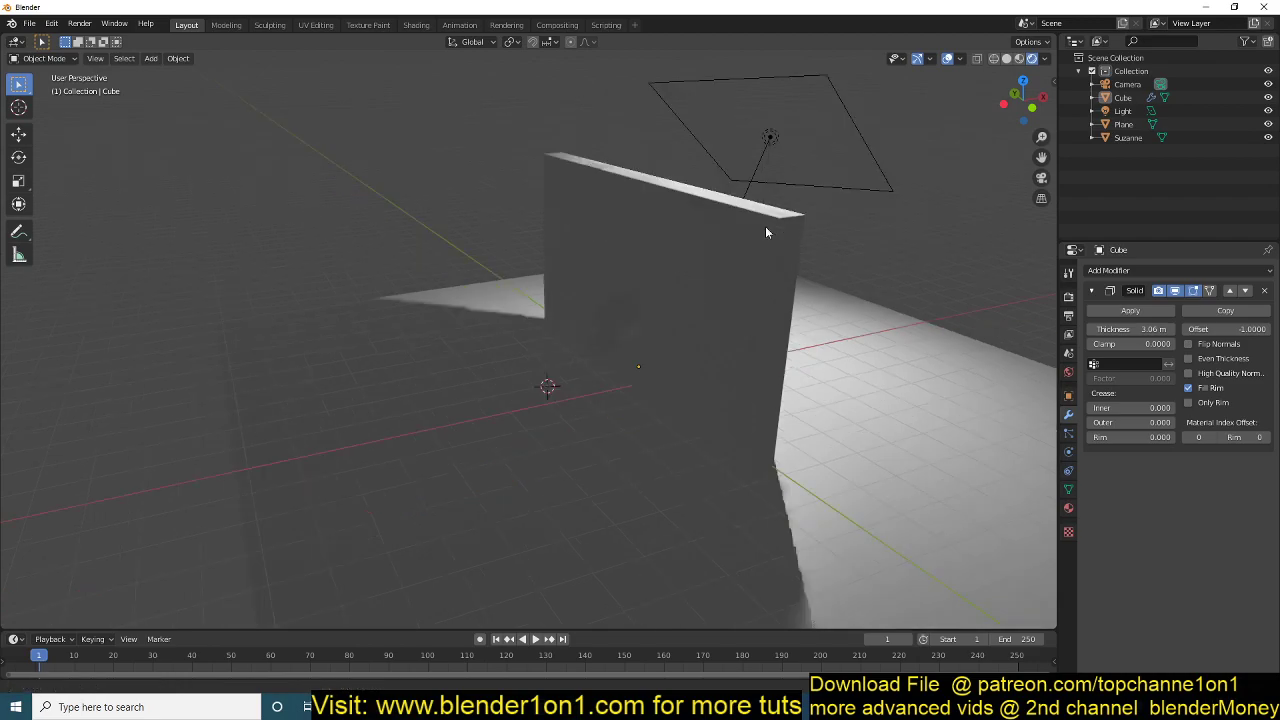
{"action": "left_click", "coordinate": [1069, 296]}
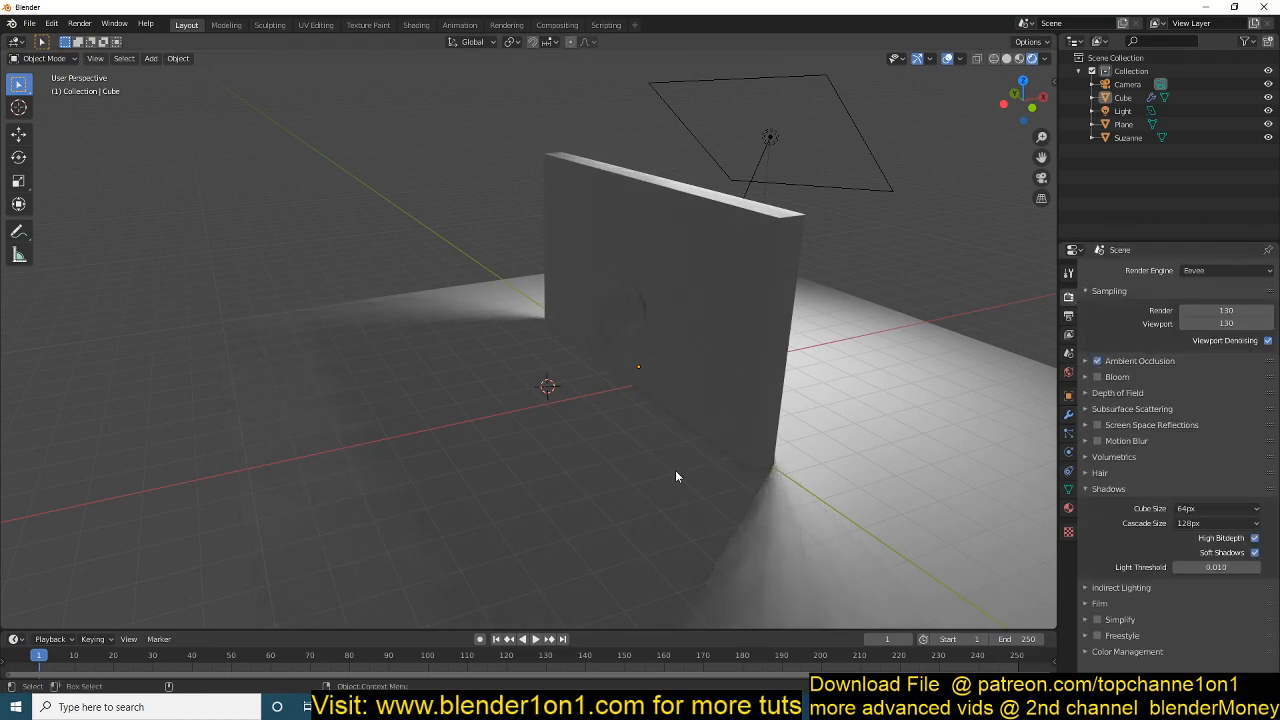
{"action": "mouse_move", "coordinate": [675, 470]}
{"action": "middle_mouse_down"}
{"action": "mouse_move", "coordinate": [576, 444]}
{"action": "mouse_move", "coordinate": [526, 407]}
{"action": "middle_mouse_up"}
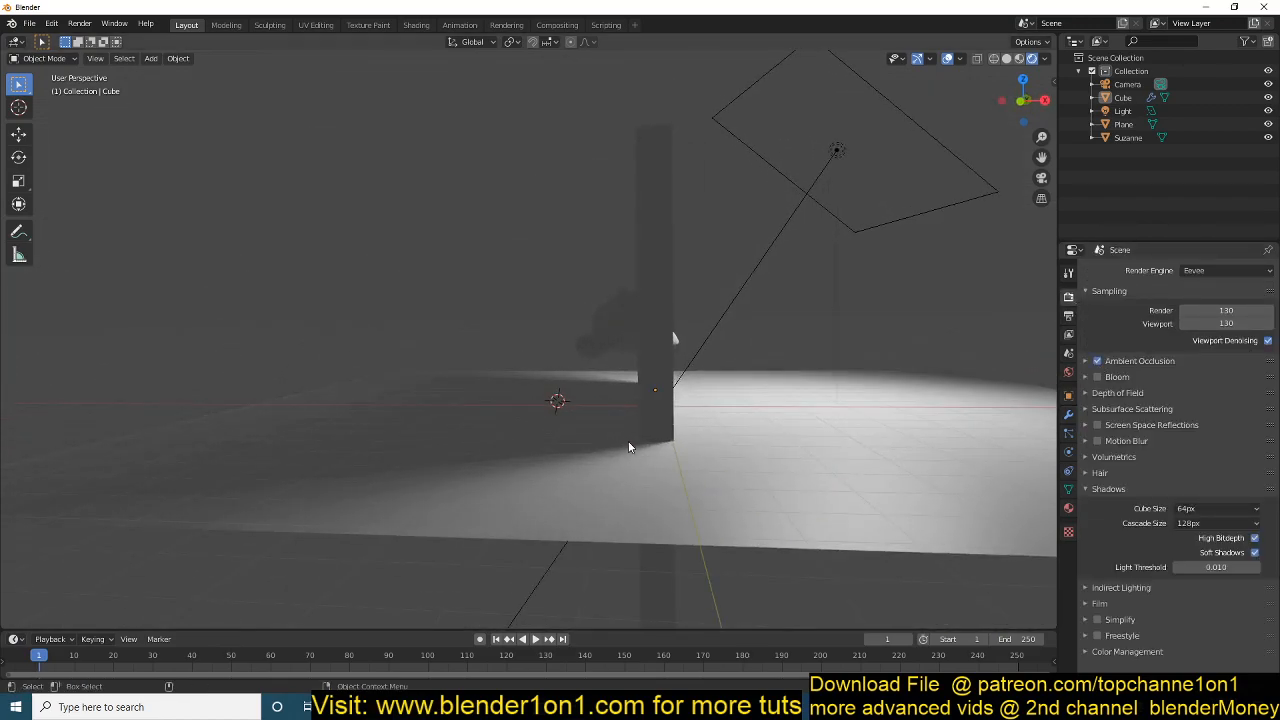